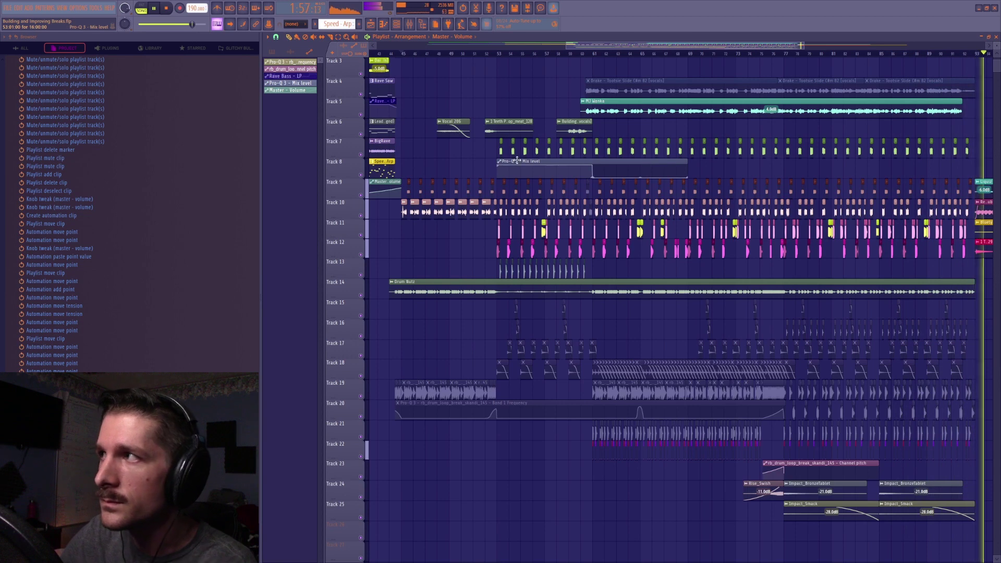
Stop playback and set the playlist snap to Bar
{"action": "key", "text": "space"}
{"action": "left_click", "coordinate": [277, 37]}
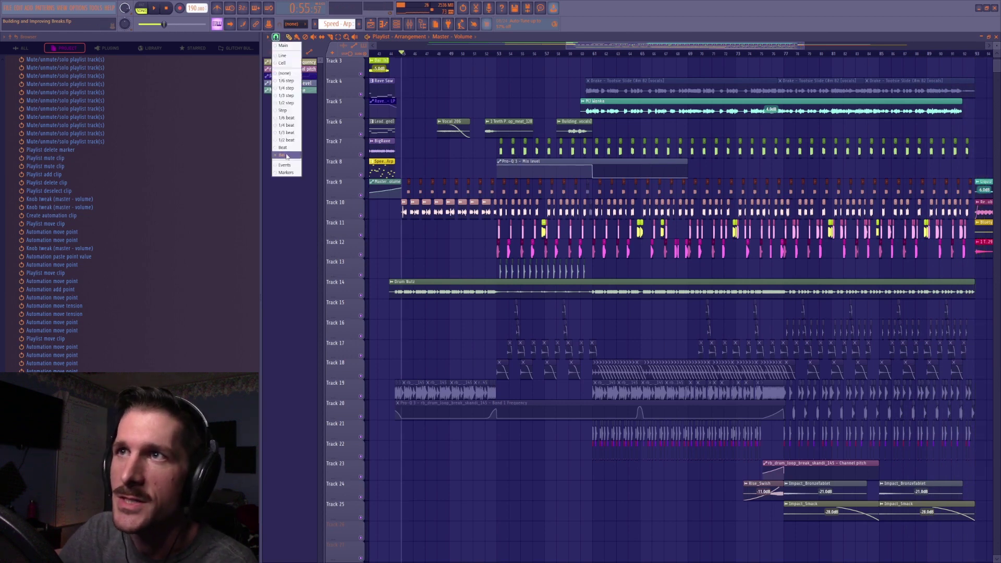
{"action": "left_click", "coordinate": [285, 155]}
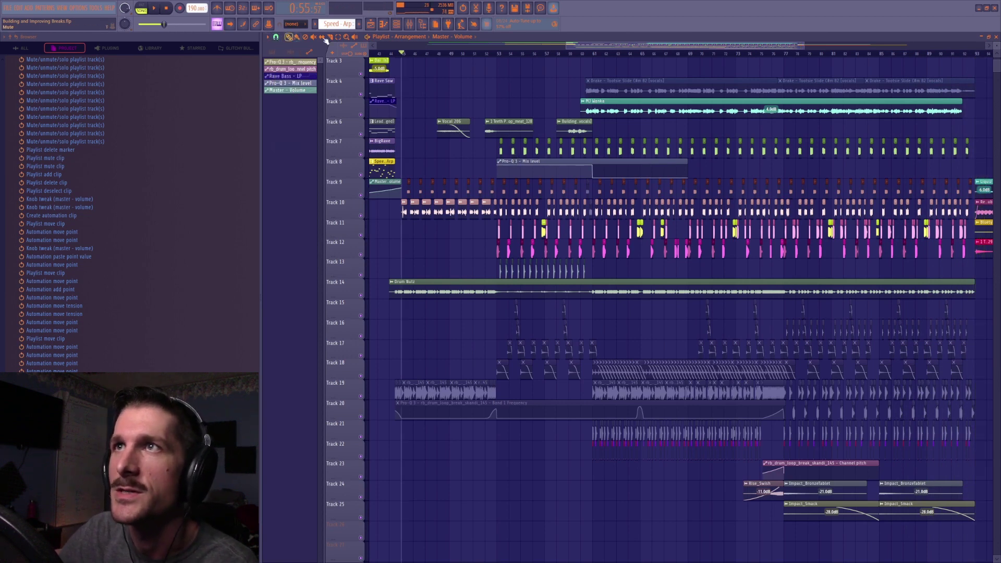
Solo track 11 in the playlist and bring tracks 12 and 13 back in alongside it
{"action": "left_click_drag", "start_coordinate": [571, 46], "coordinate": [581, 49]}
{"action": "scroll", "coordinate": [586, 56], "scroll_direction": "up", "scroll_amount": 4}
{"action": "left_click_drag", "start_coordinate": [648, 47], "coordinate": [656, 56]}
{"action": "scroll", "coordinate": [655, 55], "scroll_direction": "down", "scroll_amount": 6}
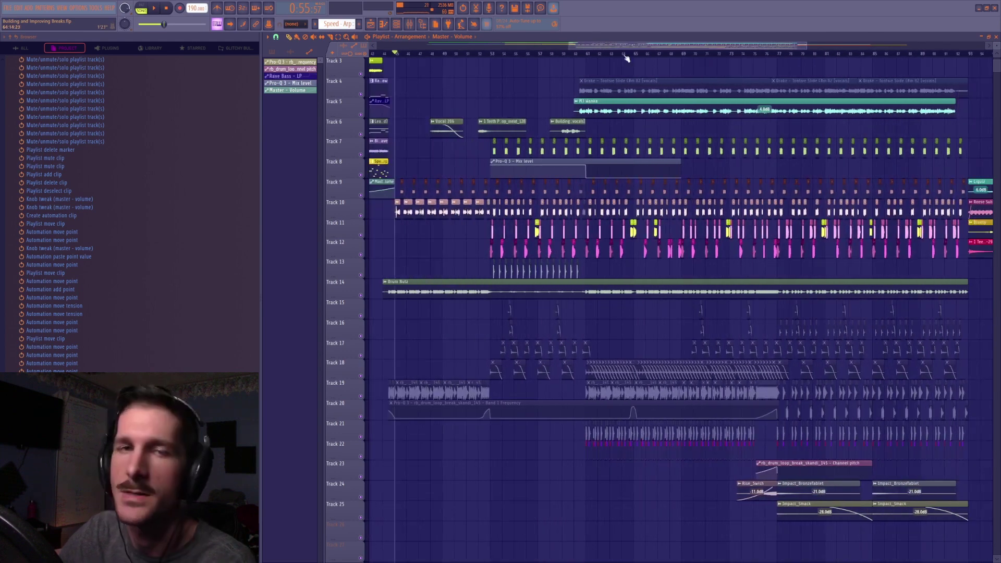
{"action": "right_click", "coordinate": [361, 235]}
{"action": "left_click", "coordinate": [361, 255]}
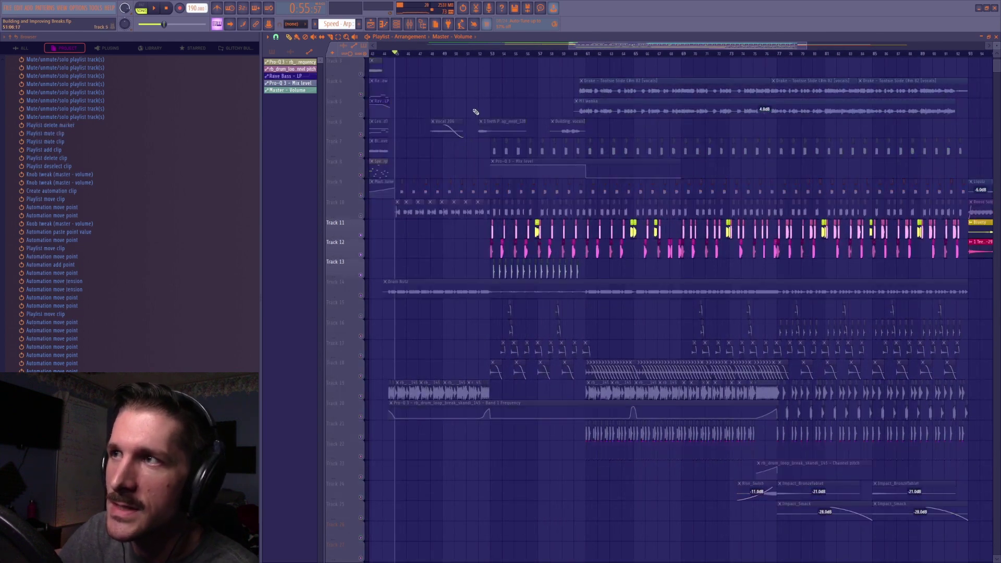
Audition the bass clips on tracks 11 and 12 from bar 53 and stop playback
{"action": "scroll", "coordinate": [490, 55], "scroll_direction": "up", "scroll_amount": 4}
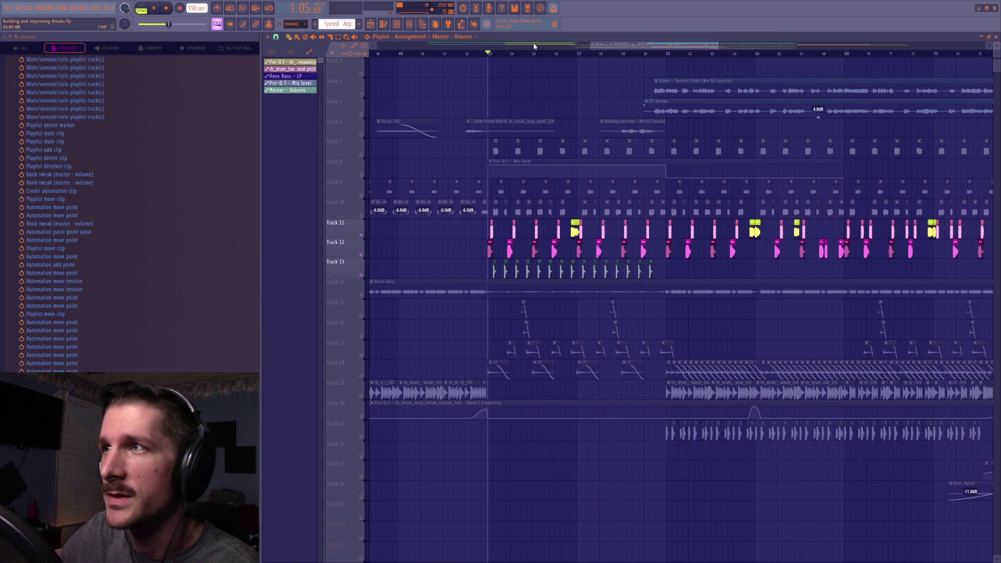
{"action": "scroll", "coordinate": [512, 56], "scroll_direction": "up", "scroll_amount": 5}
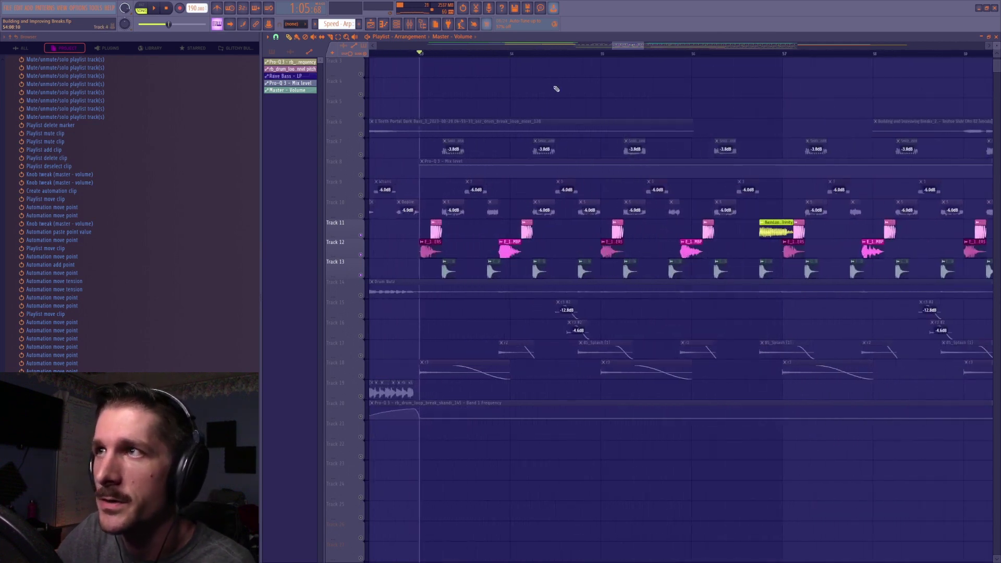
{"action": "key", "text": "space"}
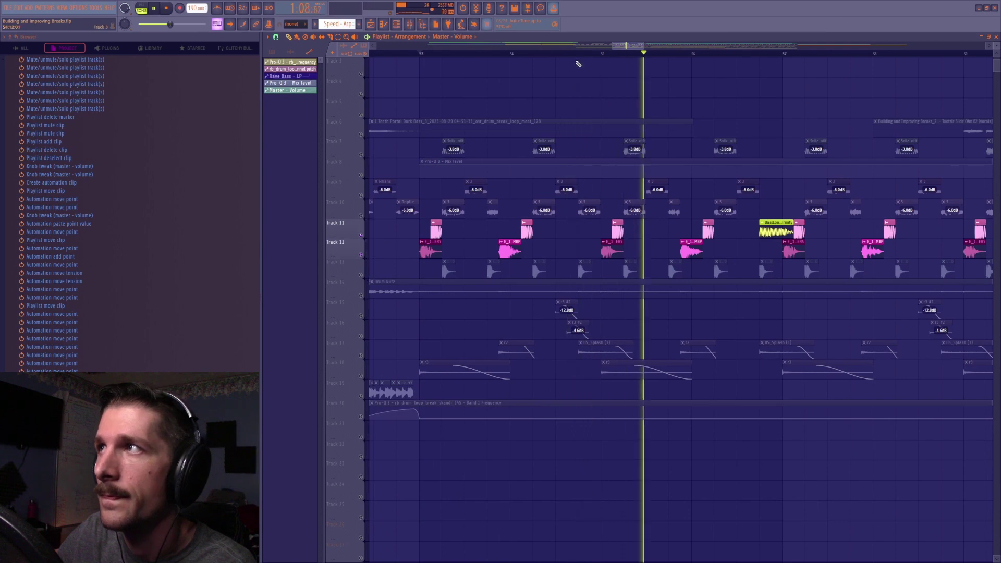
{"action": "scroll", "coordinate": [616, 56], "scroll_direction": "down", "scroll_amount": 2}
{"action": "scroll", "coordinate": [616, 56], "scroll_direction": "down", "scroll_amount": 2}
{"action": "key", "text": "space"}
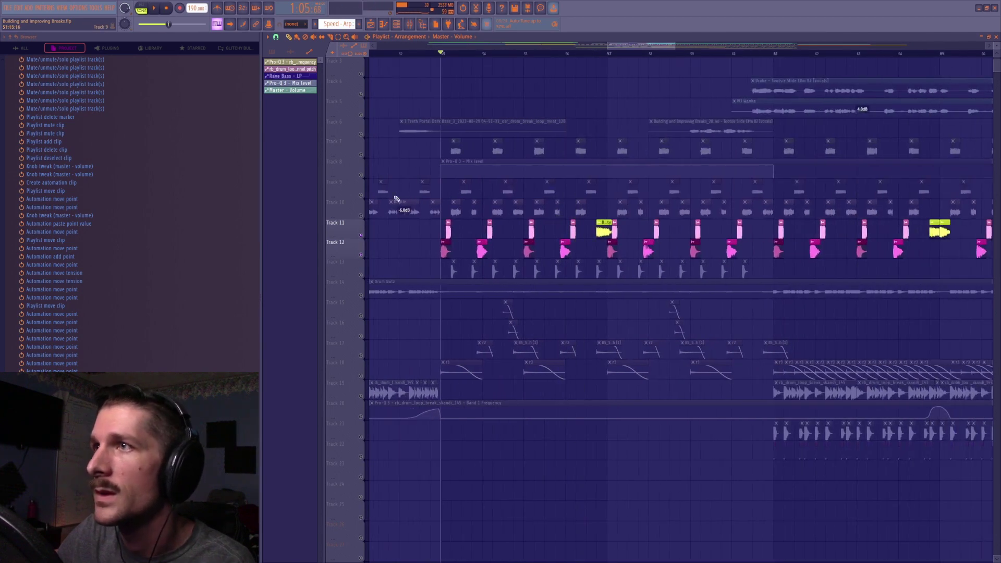
Solo track 9 with track 8 unmuted and audition them from just after bar 61
{"action": "right_click", "coordinate": [362, 194]}
{"action": "left_click", "coordinate": [361, 176]}
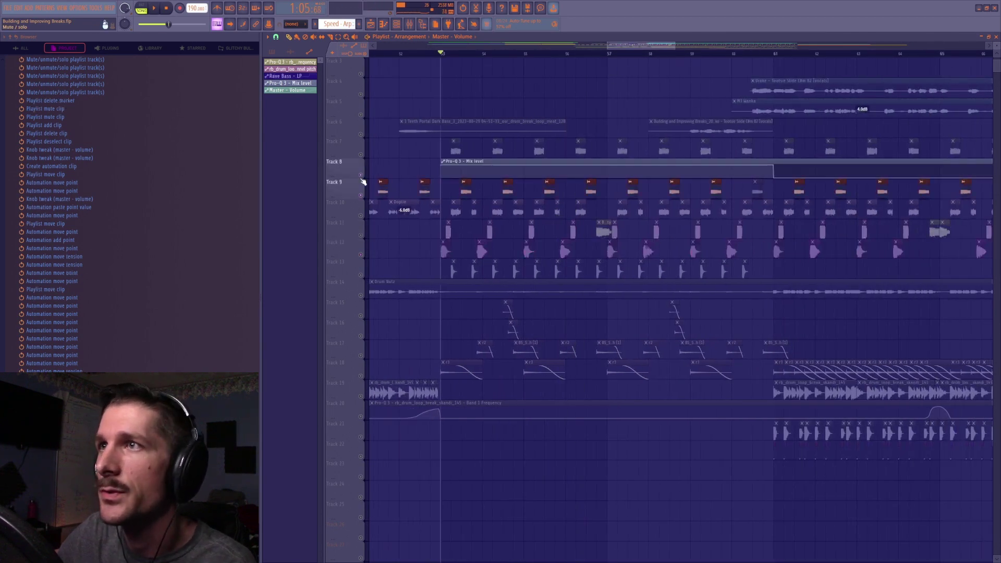
{"action": "left_click", "coordinate": [793, 55]}
{"action": "key", "text": "space"}
{"action": "scroll", "coordinate": [795, 55], "scroll_direction": "down", "scroll_amount": 3}
{"action": "key", "text": "space"}
{"action": "left_click_drag", "start_coordinate": [666, 45], "coordinate": [677, 45]}
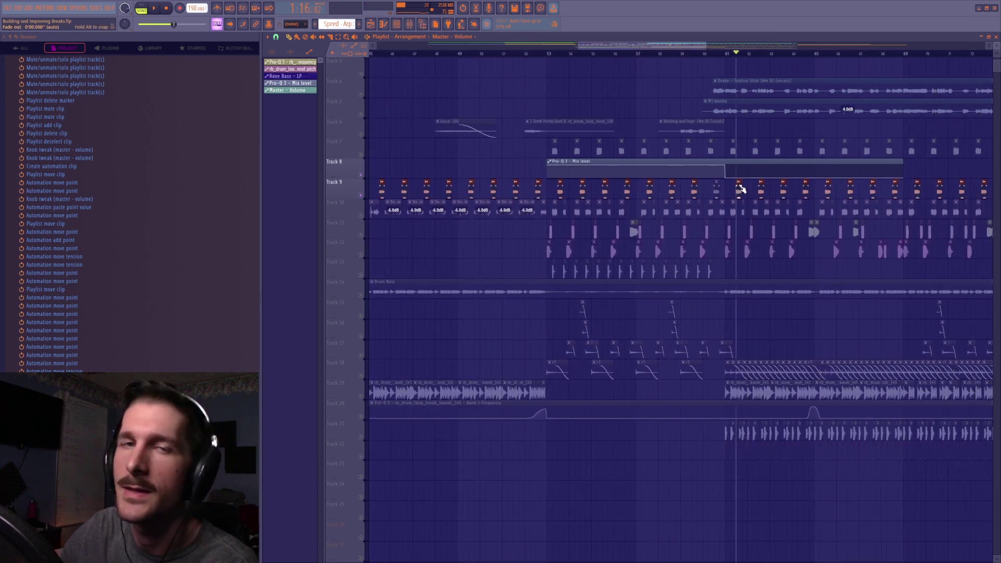
Unmute track 10 and audition it together with tracks 8 and 9 from bar 45
{"action": "scroll", "coordinate": [660, 56], "scroll_direction": "down", "scroll_amount": 2}
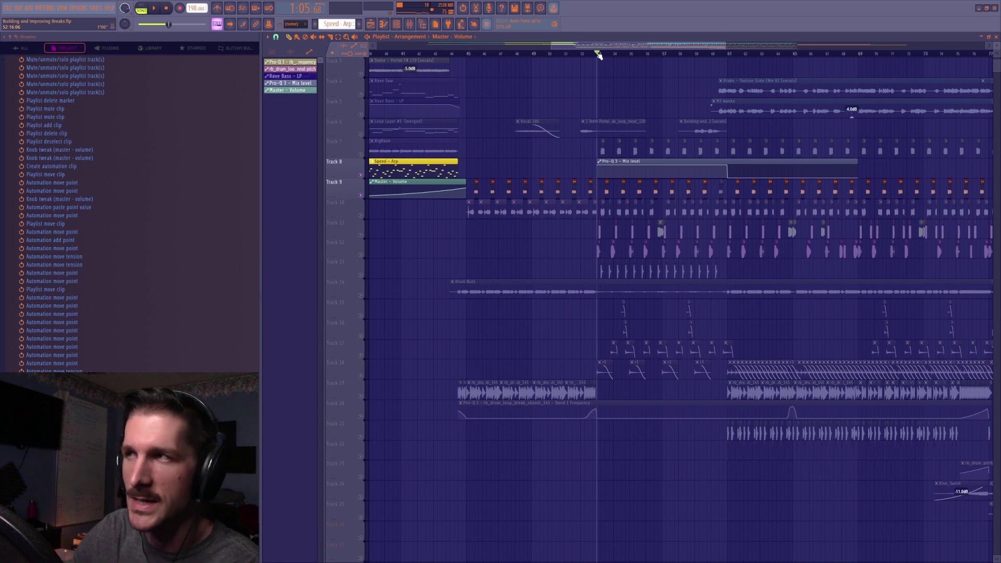
{"action": "left_click_drag", "start_coordinate": [623, 46], "coordinate": [628, 58]}
{"action": "scroll", "coordinate": [607, 138], "scroll_direction": "up", "scroll_amount": 1}
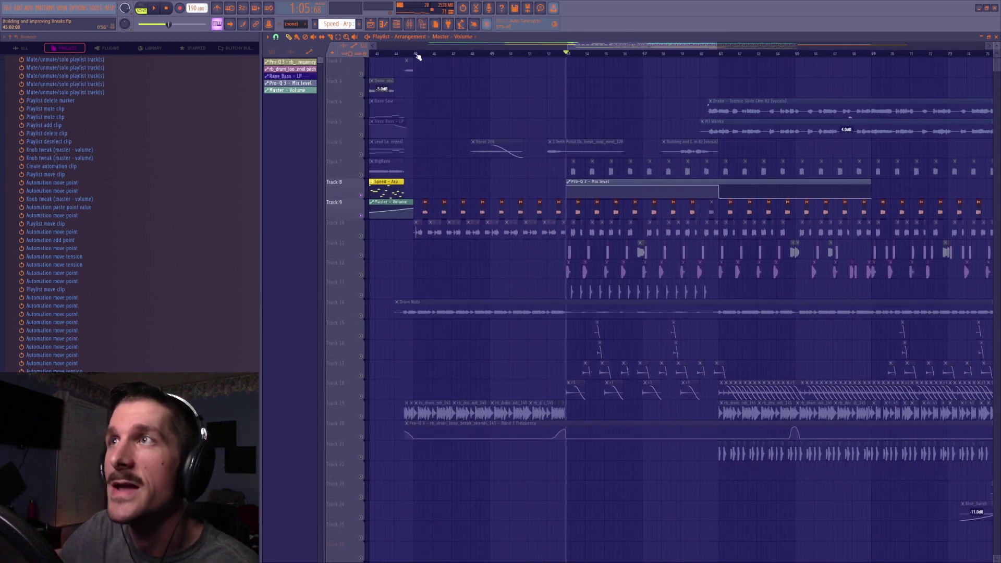
{"action": "left_click", "coordinate": [356, 235]}
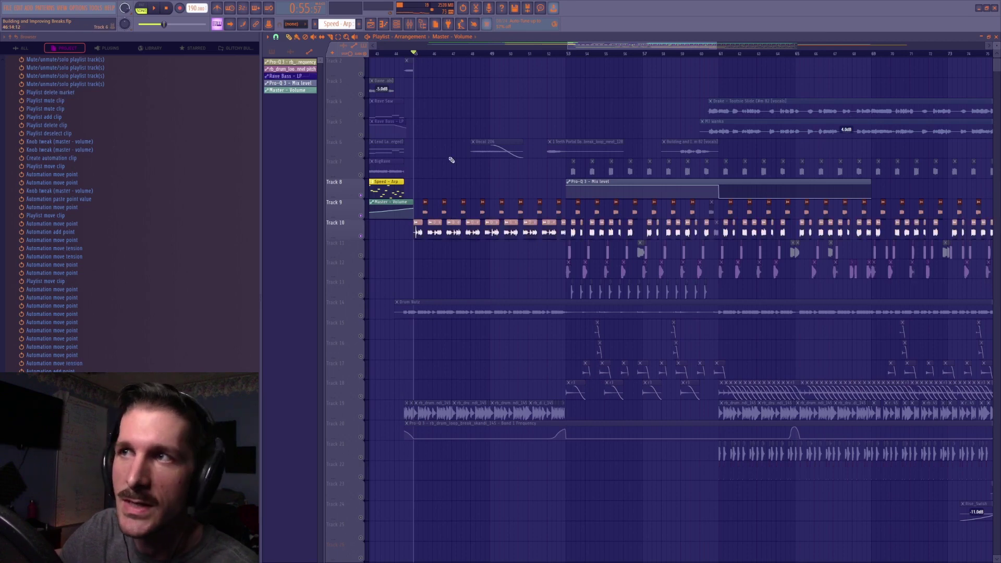
{"action": "key", "text": "space"}
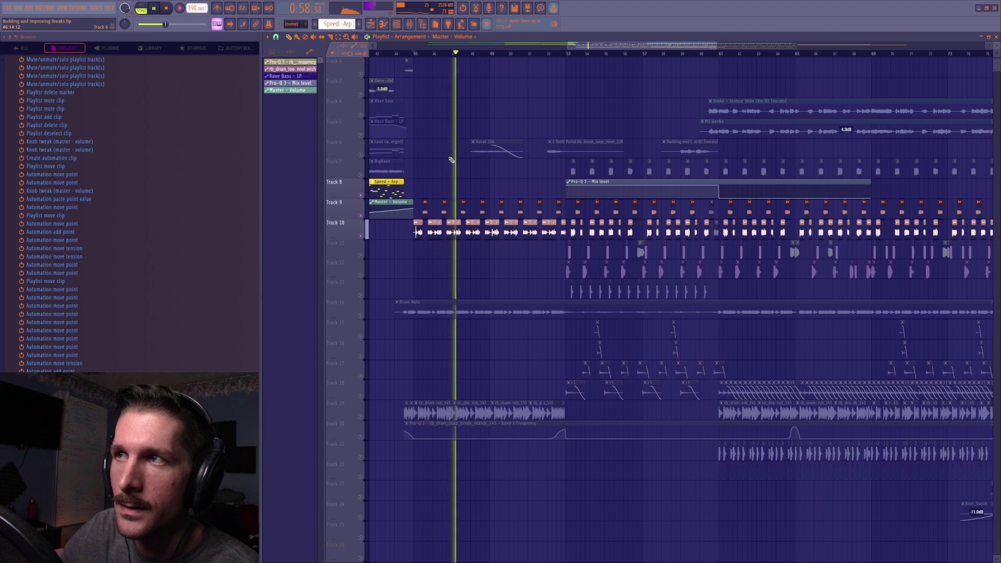
{"action": "key", "text": "space"}
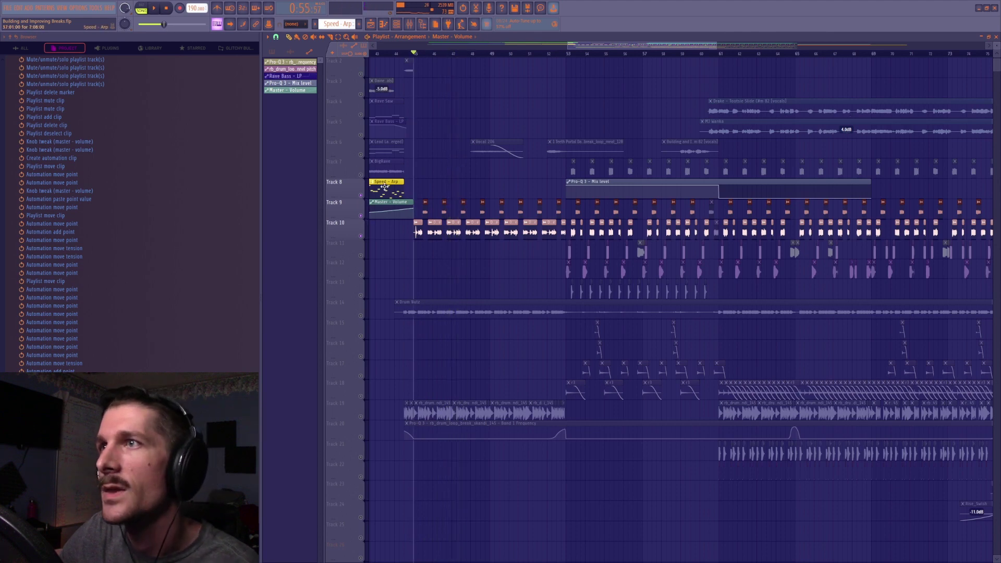
Solo track 7 with track 8 unmuted and audition its green clips around bar 61
{"action": "right_click", "coordinate": [361, 175]}
{"action": "left_click_drag", "start_coordinate": [600, 45], "coordinate": [629, 46]}
{"action": "left_click", "coordinate": [361, 195]}
{"action": "key", "text": "space"}
{"action": "key", "text": "space"}
{"action": "key", "text": "space"}
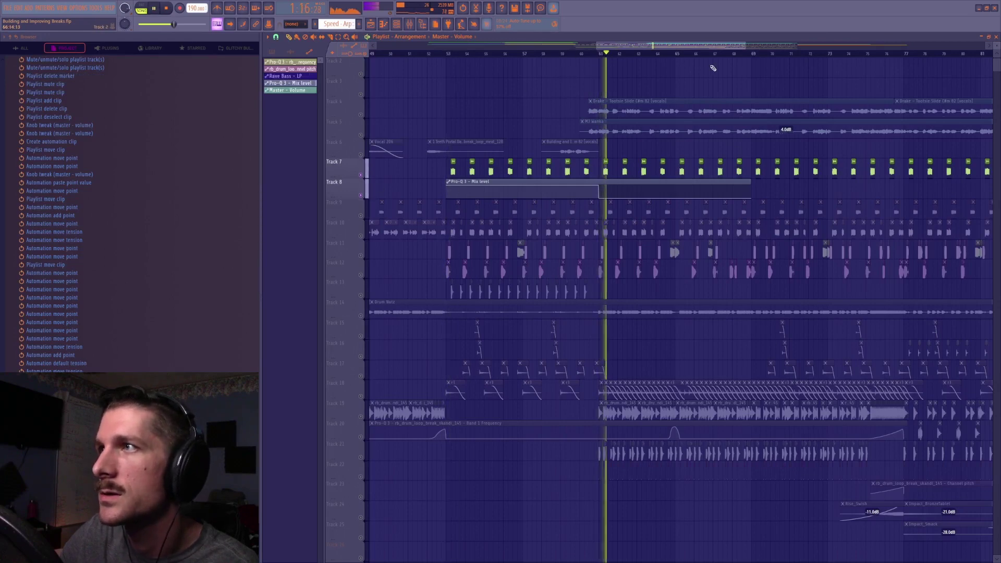
{"action": "key", "text": "space"}
Unmute tracks 9 to 13 so that all tracks from 7 to 13 are active
{"action": "scroll", "coordinate": [675, 54], "scroll_direction": "down", "scroll_amount": 4}
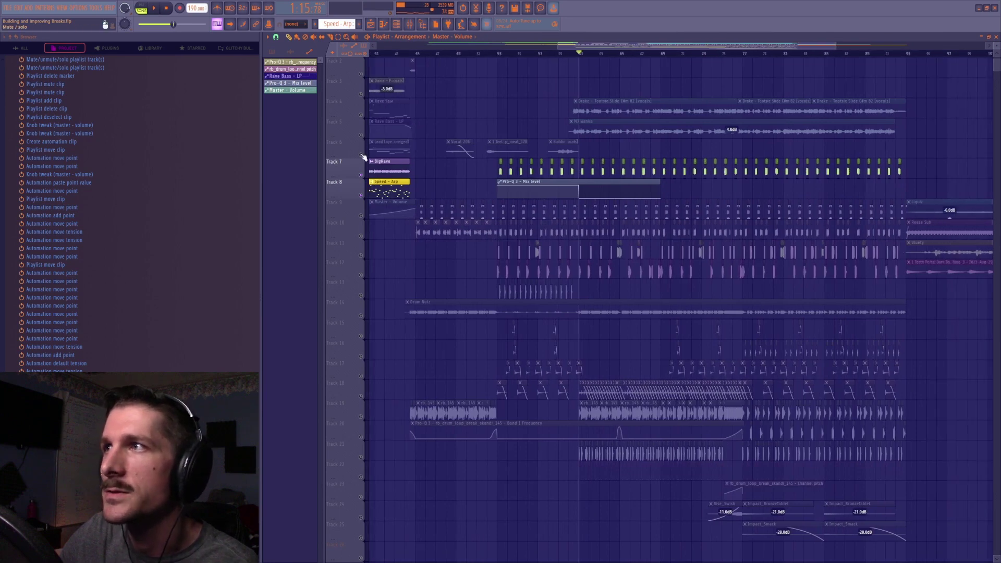
{"action": "left_click", "coordinate": [362, 195]}
{"action": "left_click_drag", "start_coordinate": [361, 203], "coordinate": [361, 301]}
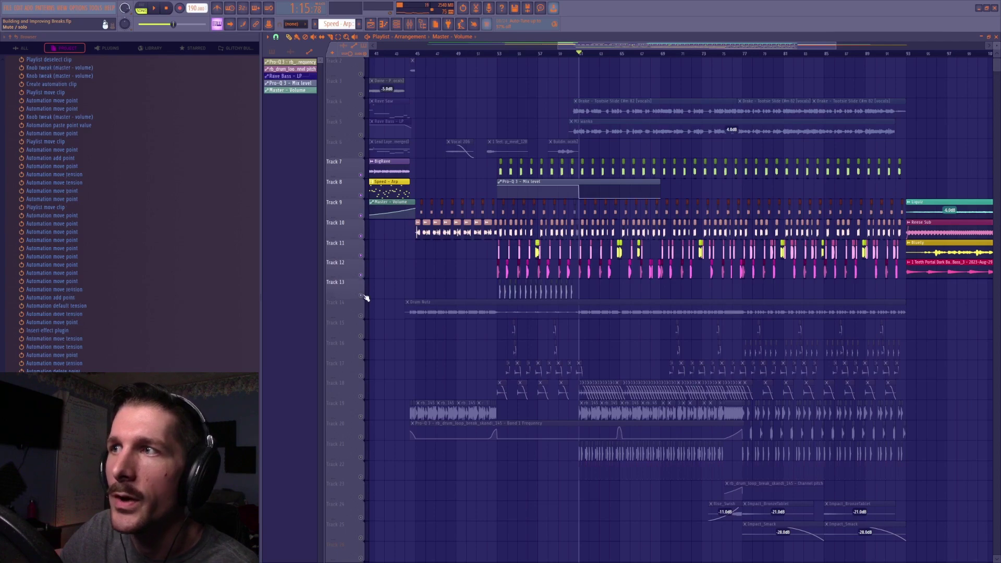
Play the combined bass layers on tracks 7 to 13 from bar 61 through about bar 68
{"action": "scroll", "coordinate": [608, 55], "scroll_direction": "up", "scroll_amount": 8}
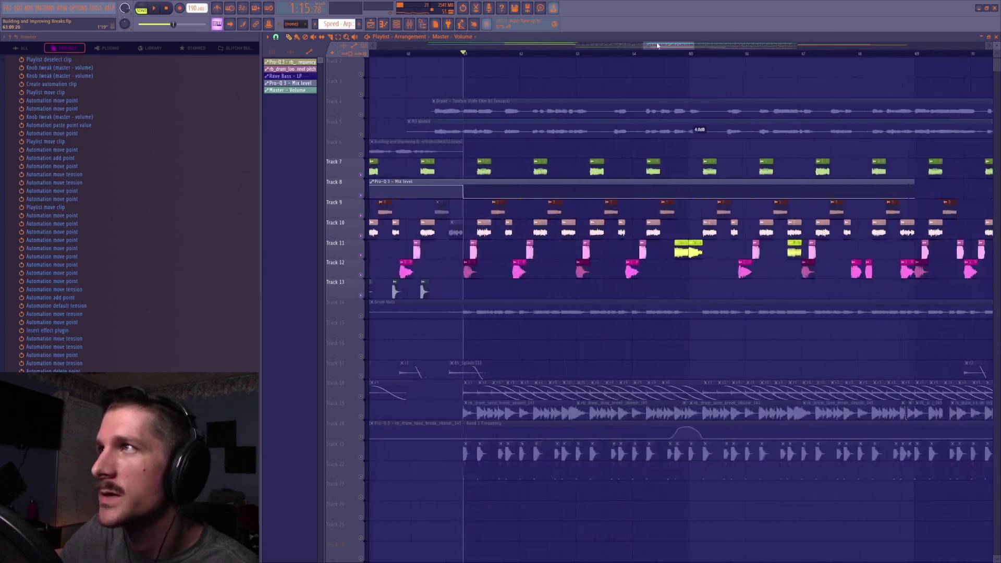
{"action": "scroll", "coordinate": [537, 55], "scroll_direction": "up", "scroll_amount": 1}
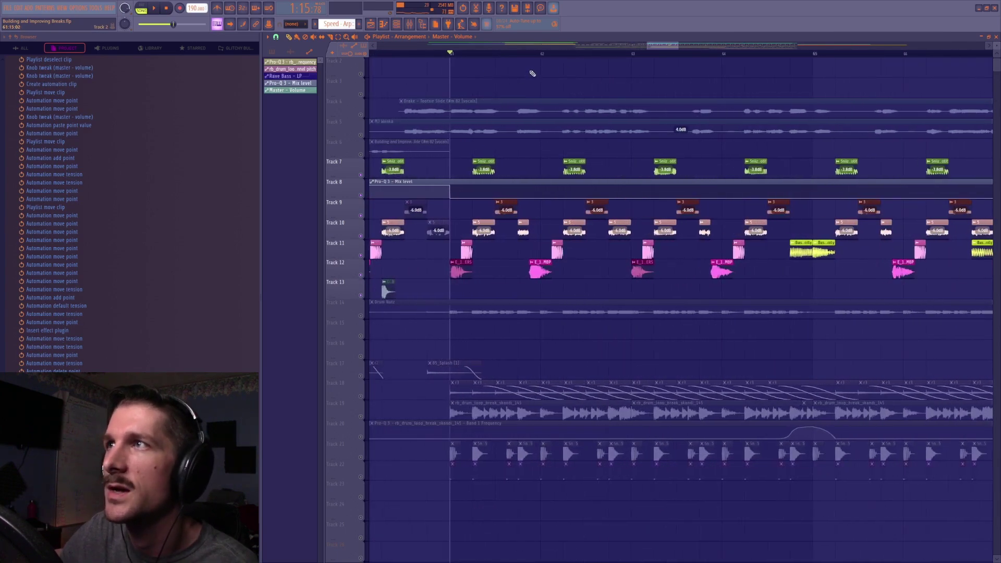
{"action": "key", "text": "space"}
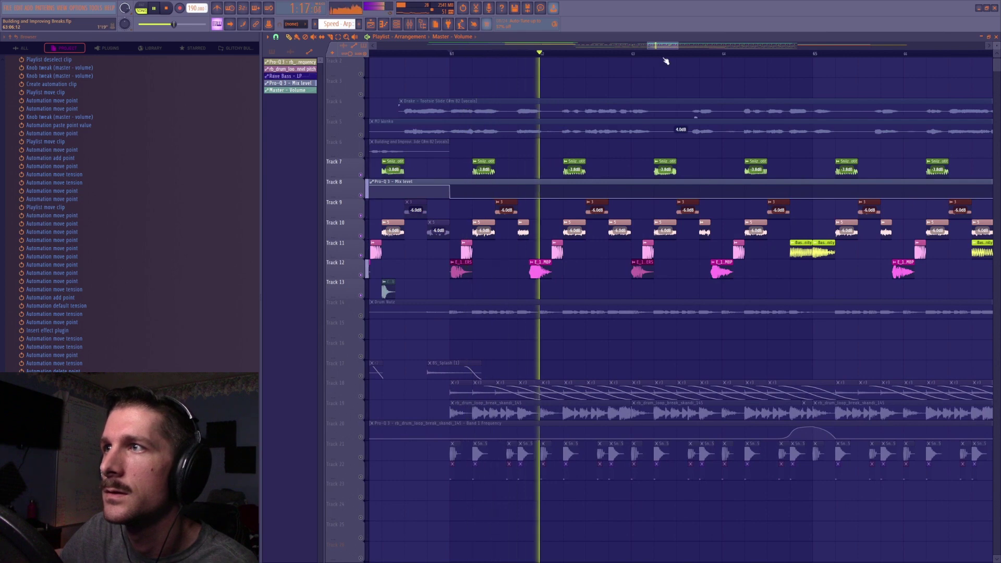
{"action": "scroll", "coordinate": [671, 57], "scroll_direction": "down", "scroll_amount": 6}
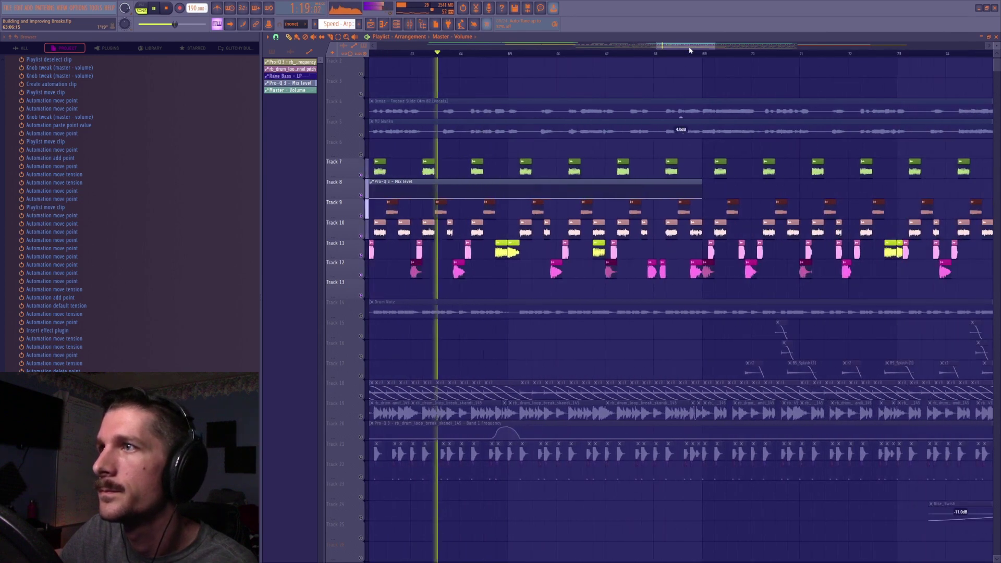
{"action": "scroll", "coordinate": [690, 60], "scroll_direction": "down", "scroll_amount": 2}
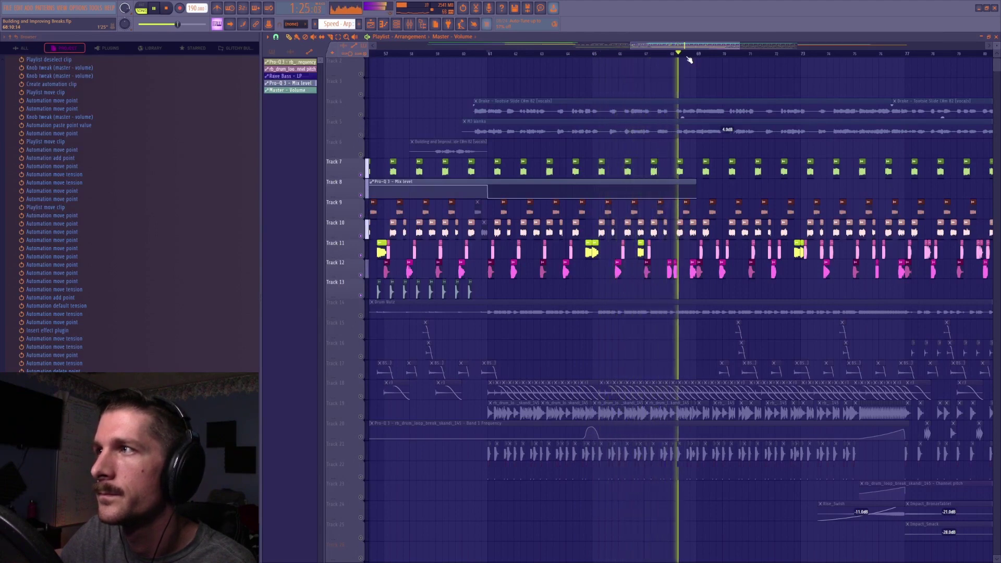
{"action": "key", "text": "space"}
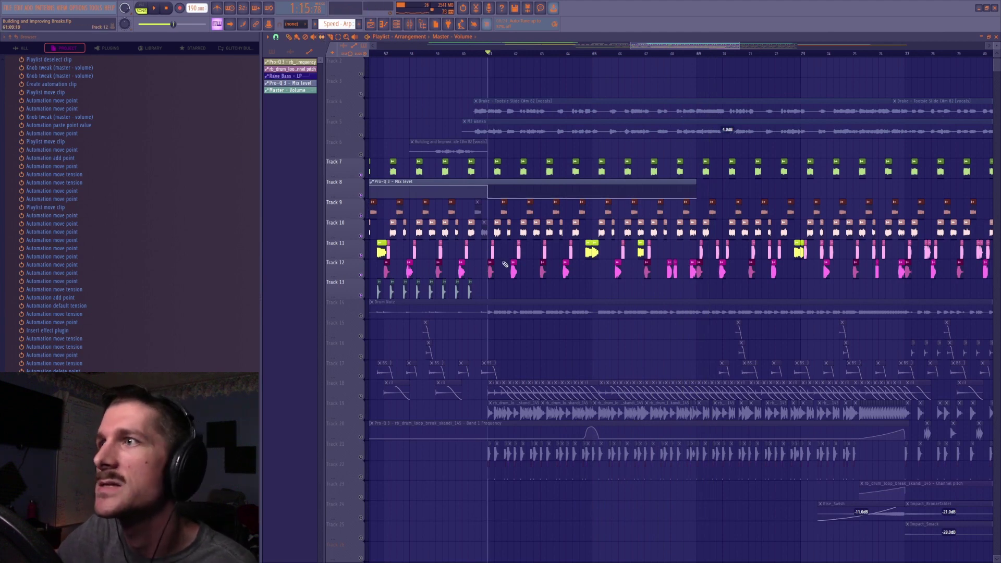
Inspect the sample settings of a pink track 11 clip and a green track 7 clip, including the latter's mixer channel
{"action": "double_click", "coordinate": [494, 243]}
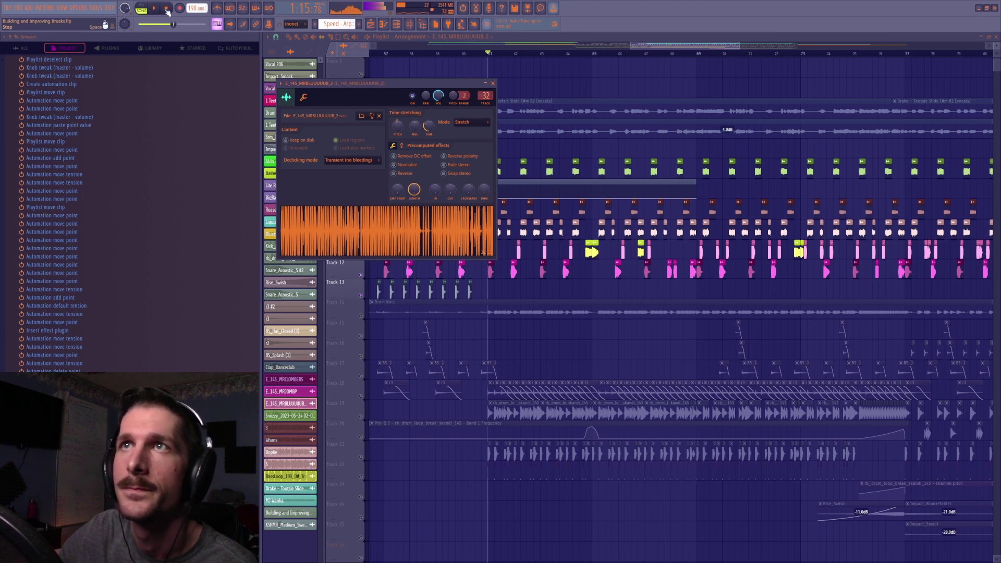
{"action": "left_click", "coordinate": [492, 83]}
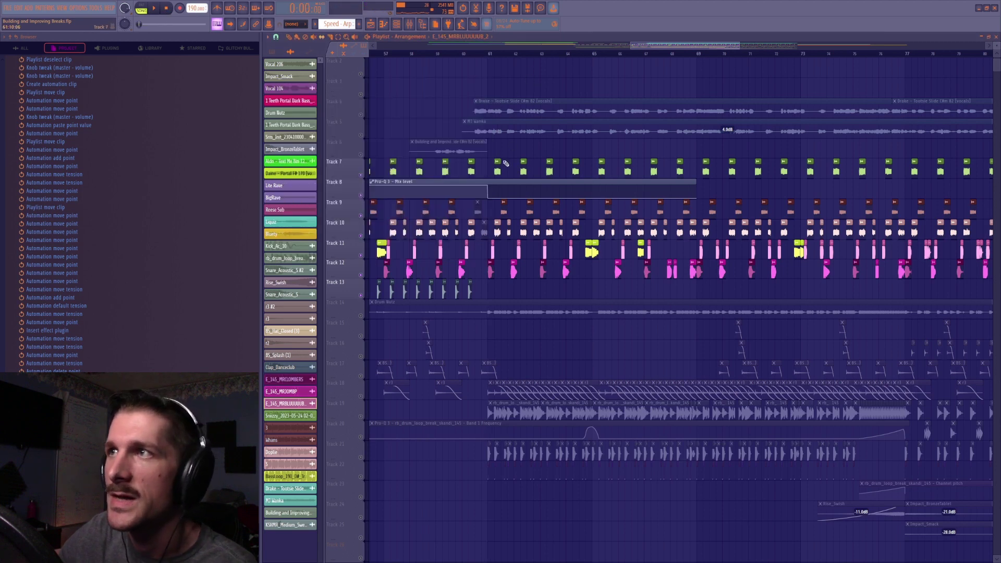
{"action": "double_click", "coordinate": [499, 161]}
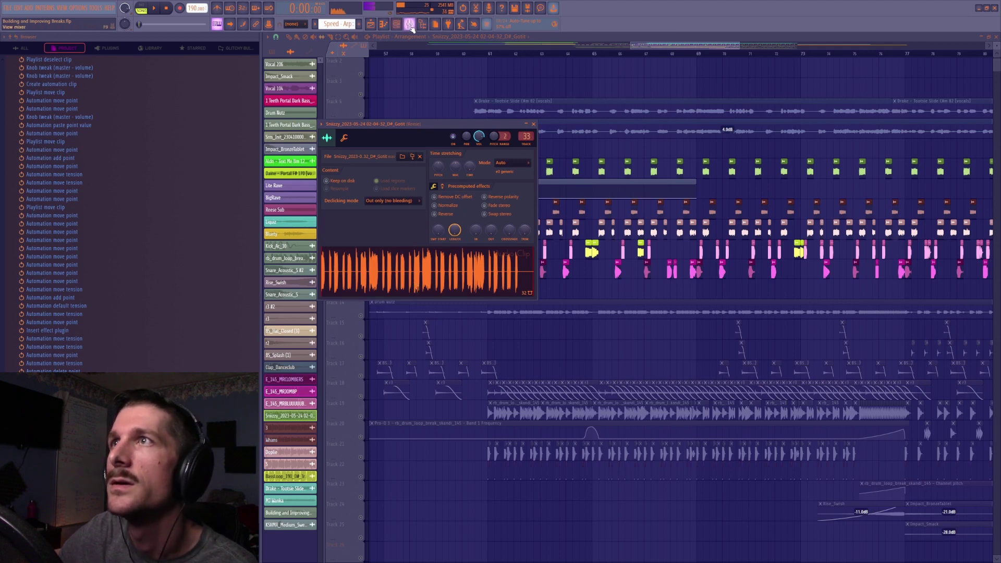
{"action": "left_click", "coordinate": [410, 26]}
{"action": "left_click", "coordinate": [931, 151]}
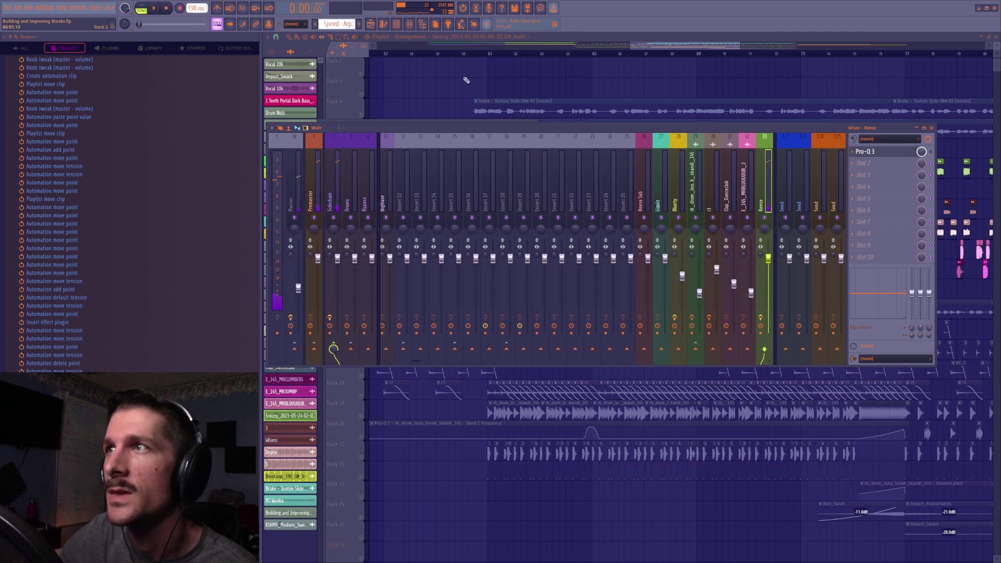
{"action": "key", "text": "F9"}
Set the playhead to bar 61 and replay the opening of the bass section
{"action": "left_click", "coordinate": [494, 55]}
{"action": "scroll", "coordinate": [494, 56], "scroll_direction": "up", "scroll_amount": 5}
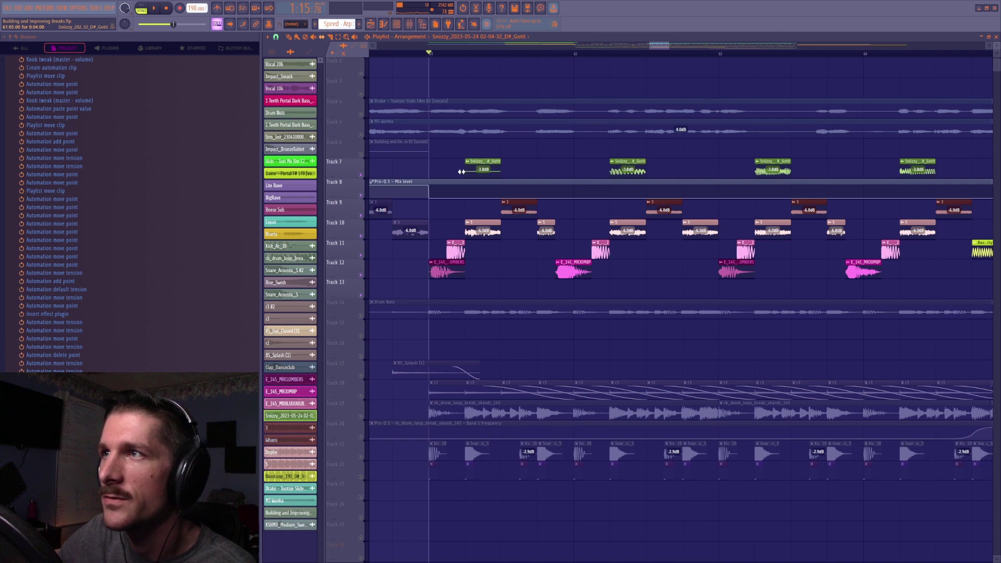
{"action": "key", "text": "space"}
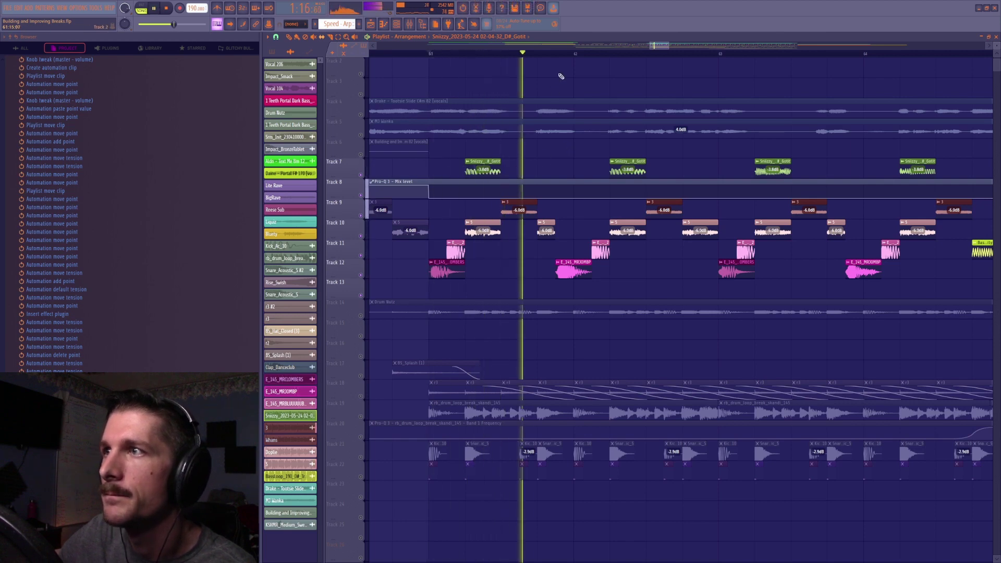
{"action": "scroll", "coordinate": [614, 59], "scroll_direction": "down", "scroll_amount": 1}
{"action": "scroll", "coordinate": [614, 58], "scroll_direction": "down", "scroll_amount": 2}
{"action": "key", "text": "space"}
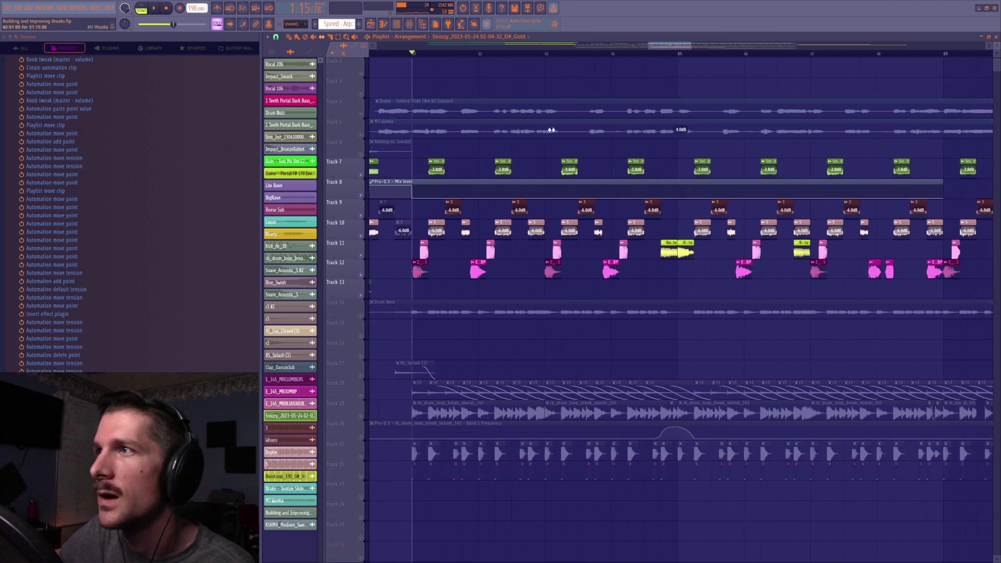
Inspect the source sample of a track 9 clip, and solo track 3 to audition the full Teeth Portal Dark Bass recording
{"action": "double_click", "coordinate": [520, 202]}
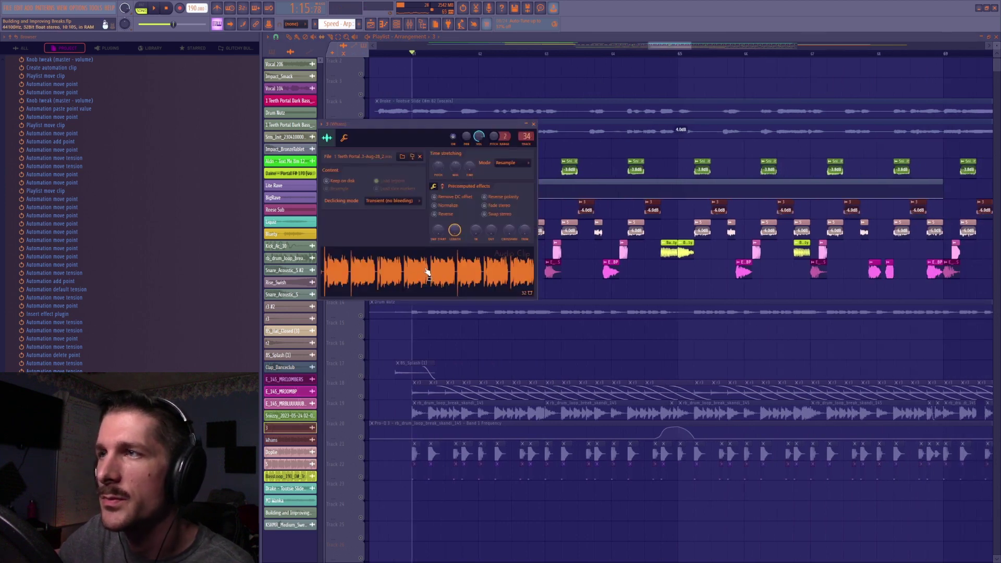
{"action": "key", "text": "Escape"}
{"action": "scroll", "coordinate": [600, 68], "scroll_direction": "down", "scroll_amount": 3}
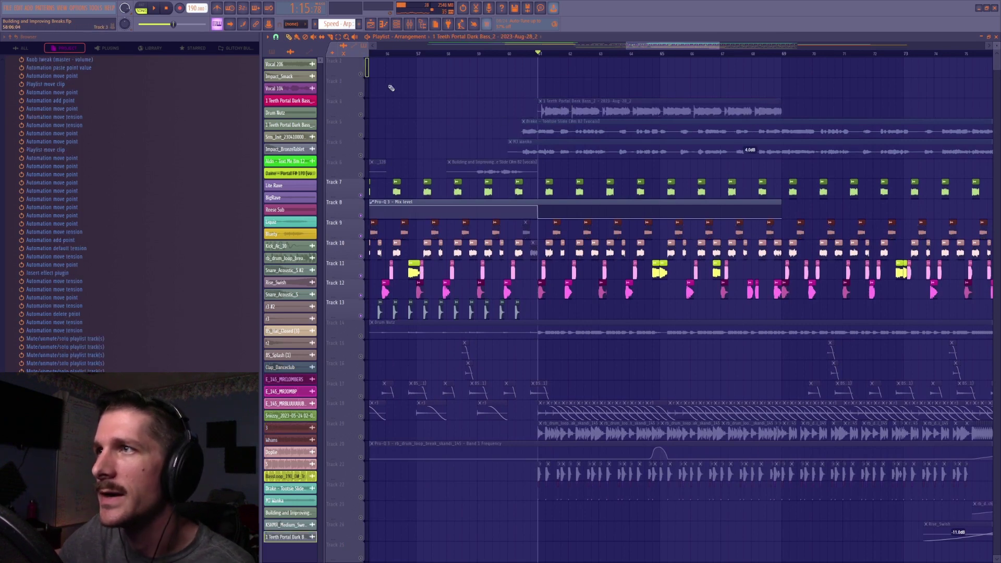
{"action": "left_click", "coordinate": [364, 114]}
{"action": "key", "text": "space"}
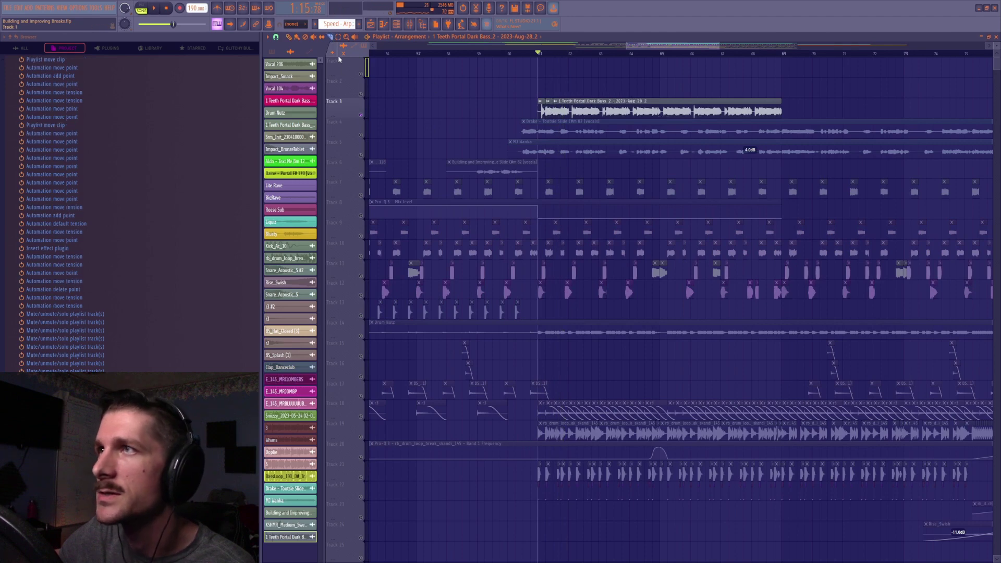
Set the playlist snap to Bar and delete the full Teeth Portal Dark Bass clip from track 3
{"action": "left_click", "coordinate": [276, 36]}
{"action": "left_click", "coordinate": [288, 156]}
{"action": "right_click", "coordinate": [593, 106]}
Activate only tracks 7 to 10 and play them from bar 61
{"action": "left_click_drag", "start_coordinate": [365, 197], "coordinate": [361, 256]}
{"action": "key", "text": "space"}
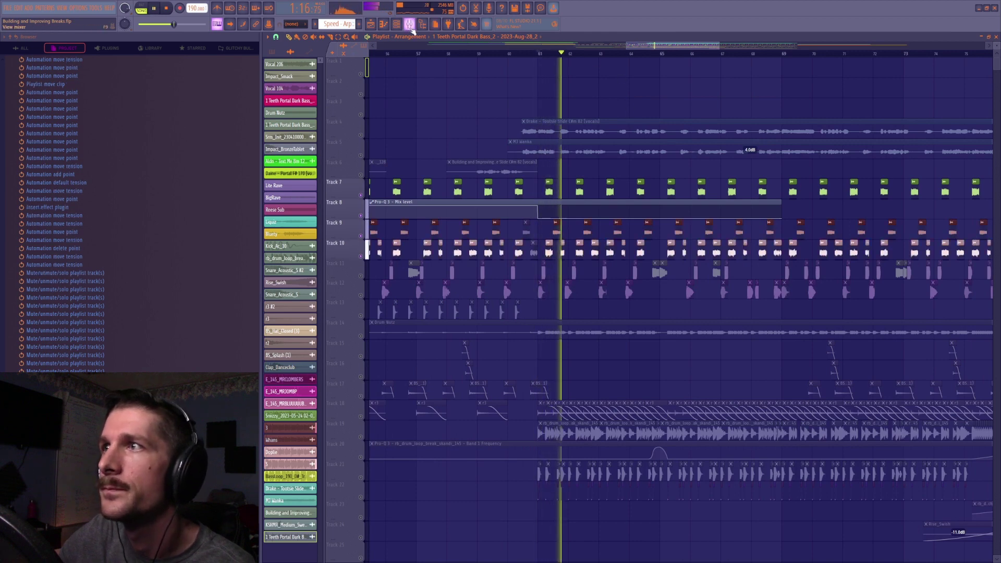
Mute track 7, replay tracks 8 to 10 from bar 61, and open the source sample of a track 10 clip
{"action": "key", "text": "space"}
{"action": "key", "text": "space"}
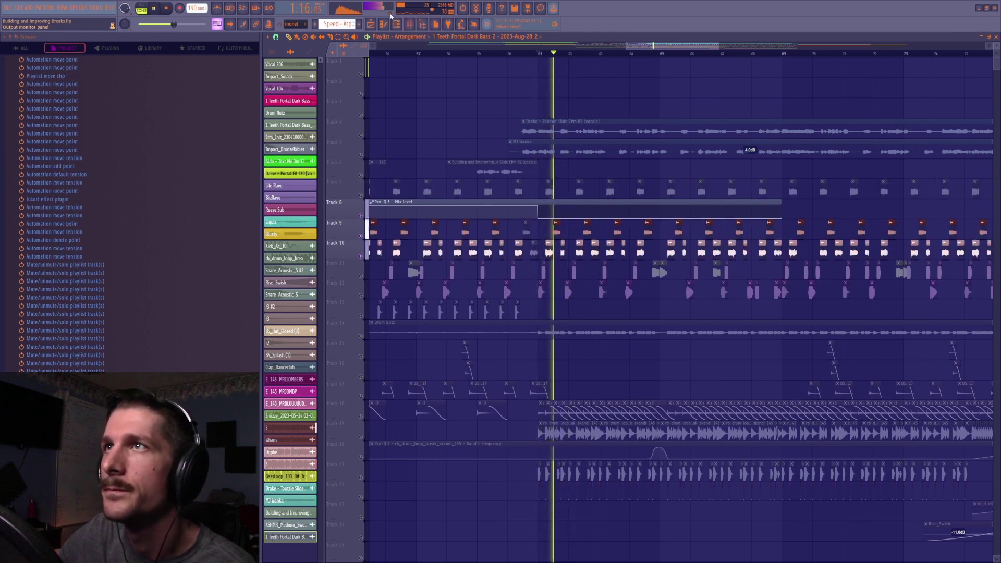
{"action": "key", "text": "space"}
{"action": "left_click", "coordinate": [411, 24]}
{"action": "key", "text": "F9"}
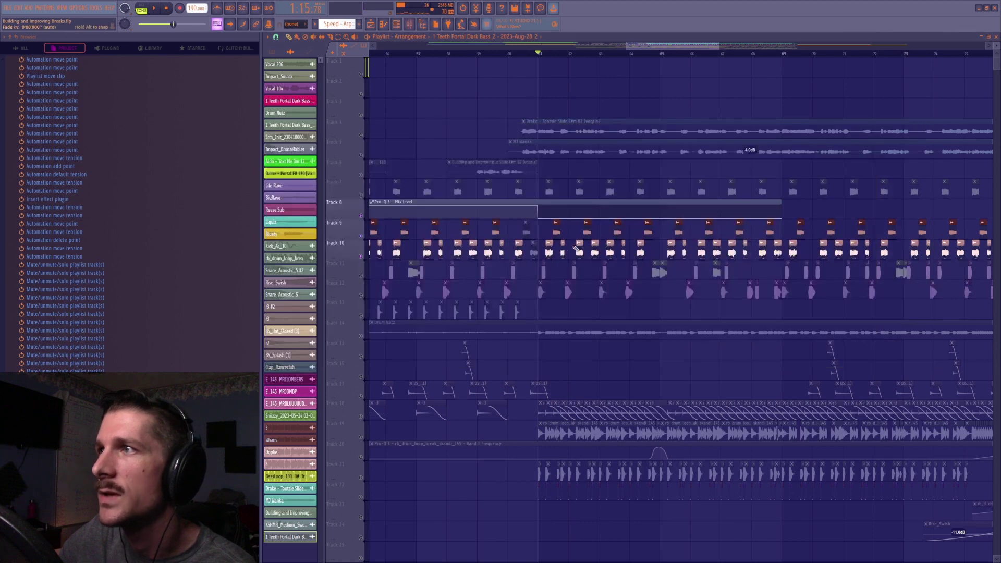
{"action": "double_click", "coordinate": [565, 243]}
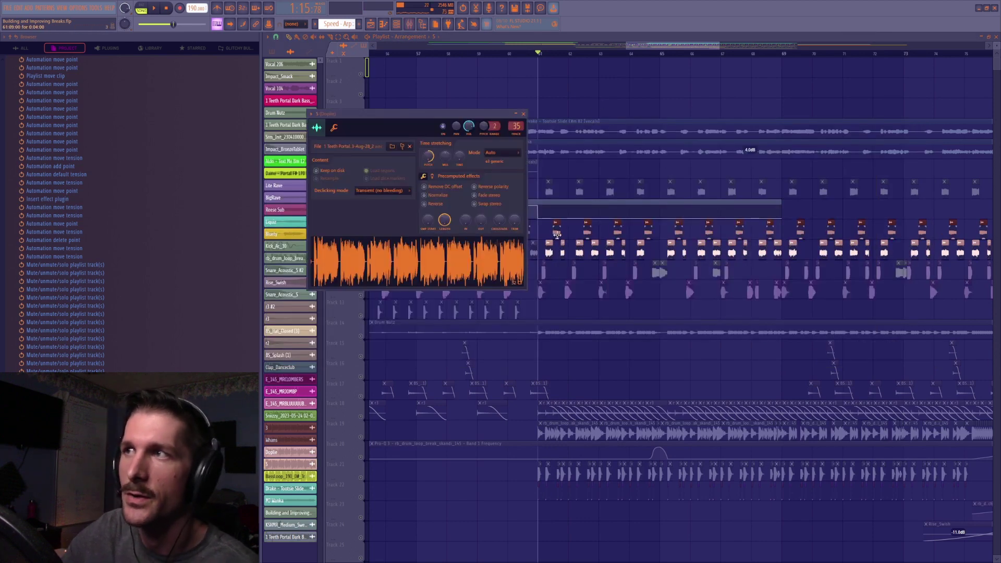
{"action": "left_click", "coordinate": [559, 221]}
{"action": "left_click", "coordinate": [617, 268]}
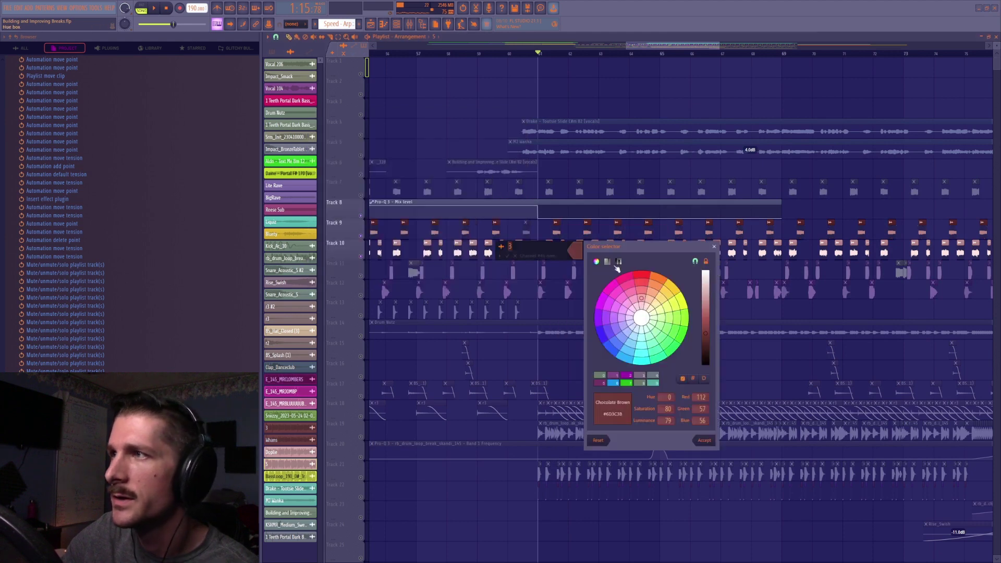
{"action": "left_click_drag", "start_coordinate": [703, 332], "coordinate": [706, 269]}
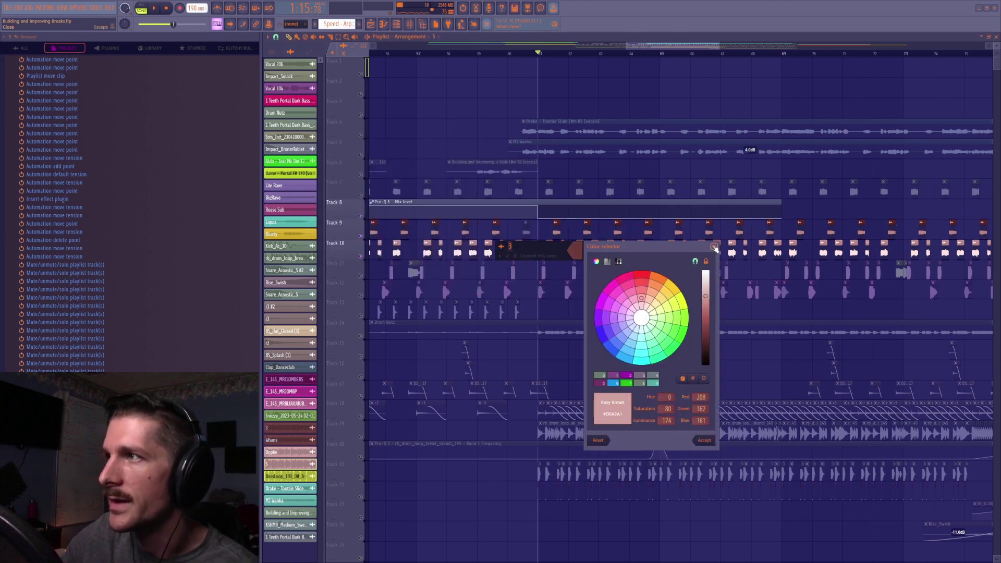
{"action": "left_click", "coordinate": [715, 247]}
{"action": "left_click", "coordinate": [516, 256]}
Inspect the sample of a track 10 clip and the Pro-Q 3 curve on its mixer track
{"action": "scroll", "coordinate": [542, 54], "scroll_direction": "up", "scroll_amount": 3}
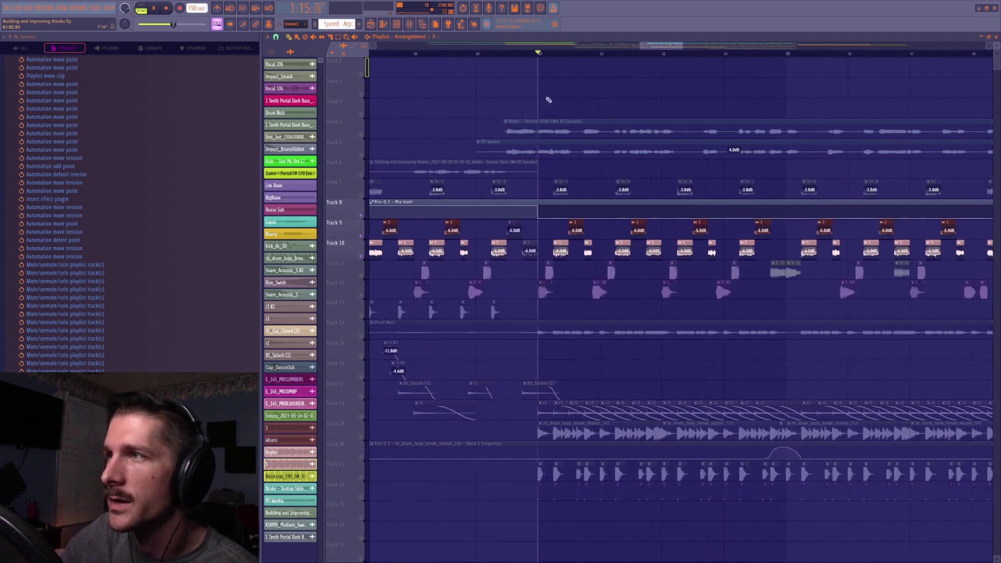
{"action": "double_click", "coordinate": [562, 251]}
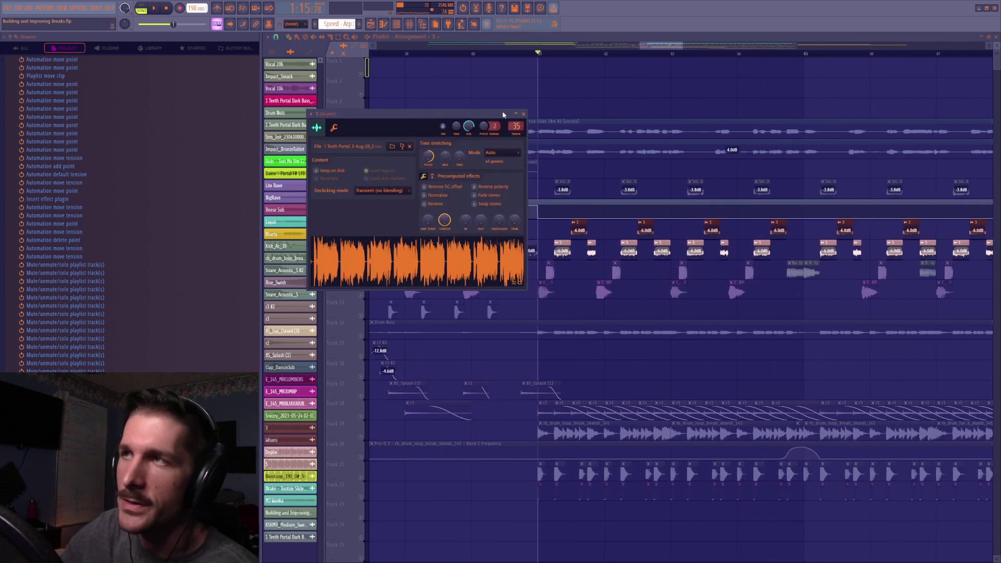
{"action": "double_click", "coordinate": [515, 133]}
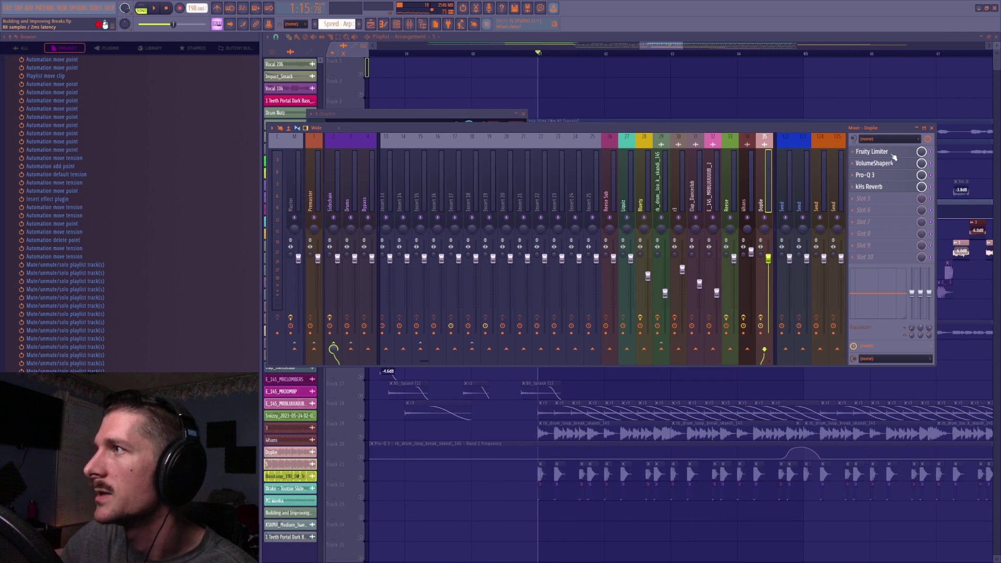
{"action": "left_click", "coordinate": [893, 179]}
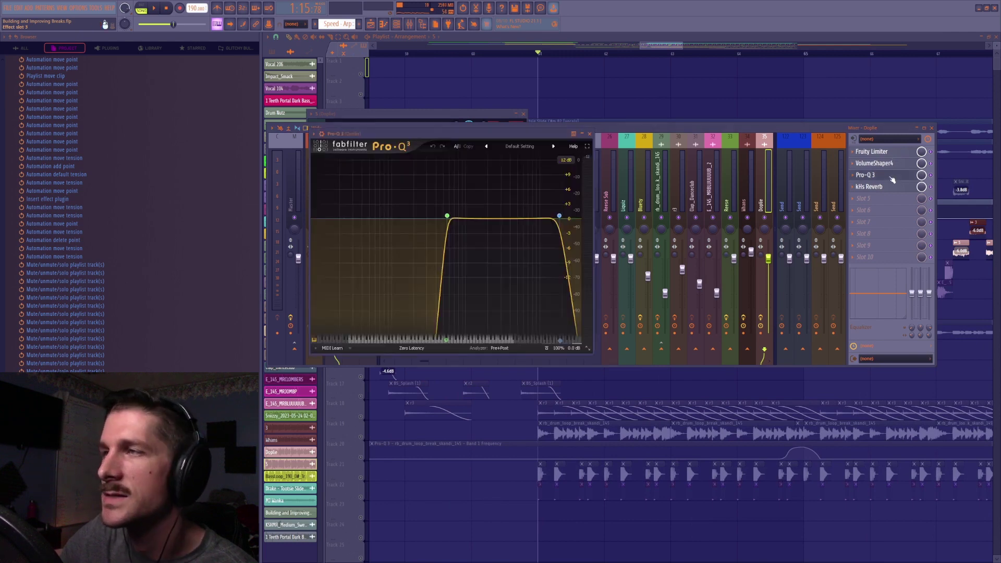
{"action": "key", "text": "space"}
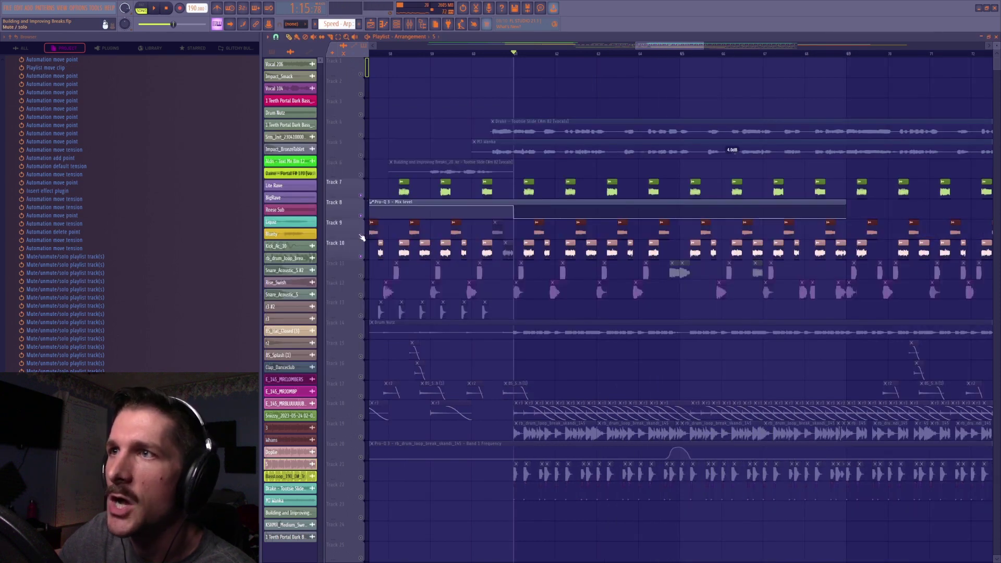
Unmute tracks 11 to 13 and play them together with tracks 7 to 10 from bar 61
{"action": "left_click_drag", "start_coordinate": [361, 268], "coordinate": [365, 316]}
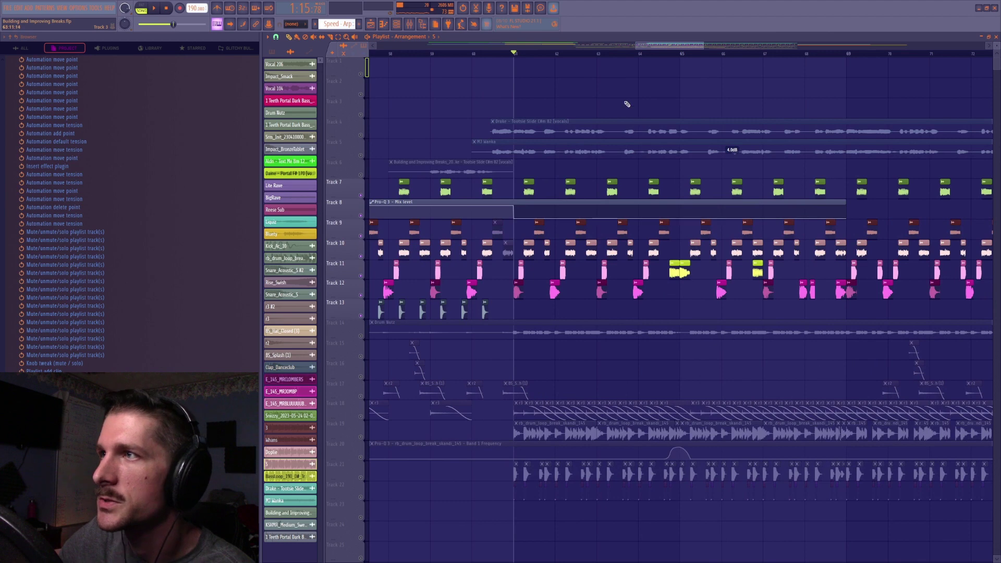
{"action": "key", "text": "space"}
{"action": "scroll", "coordinate": [672, 48], "scroll_direction": "down", "scroll_amount": 2}
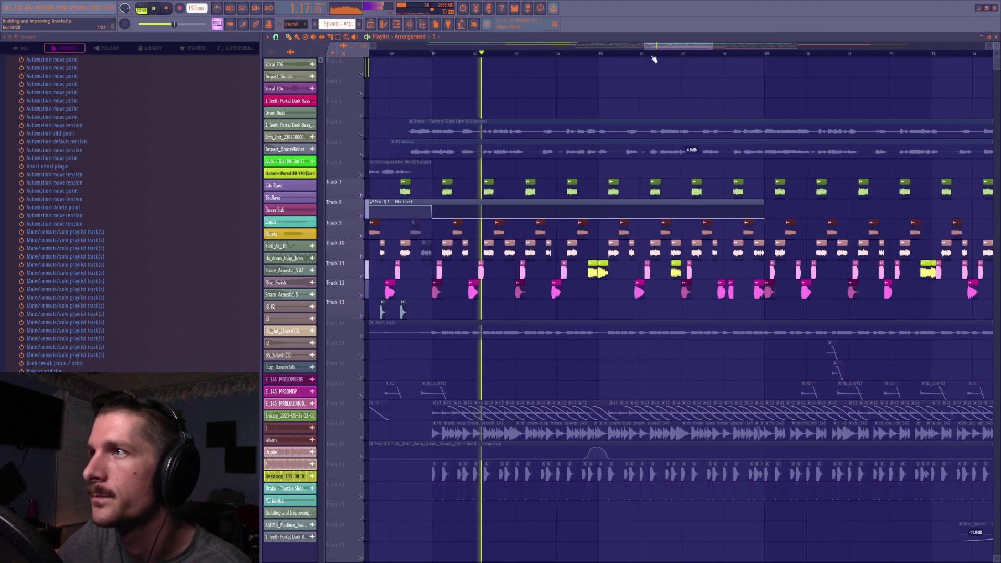
{"action": "scroll", "coordinate": [598, 55], "scroll_direction": "up", "scroll_amount": 2}
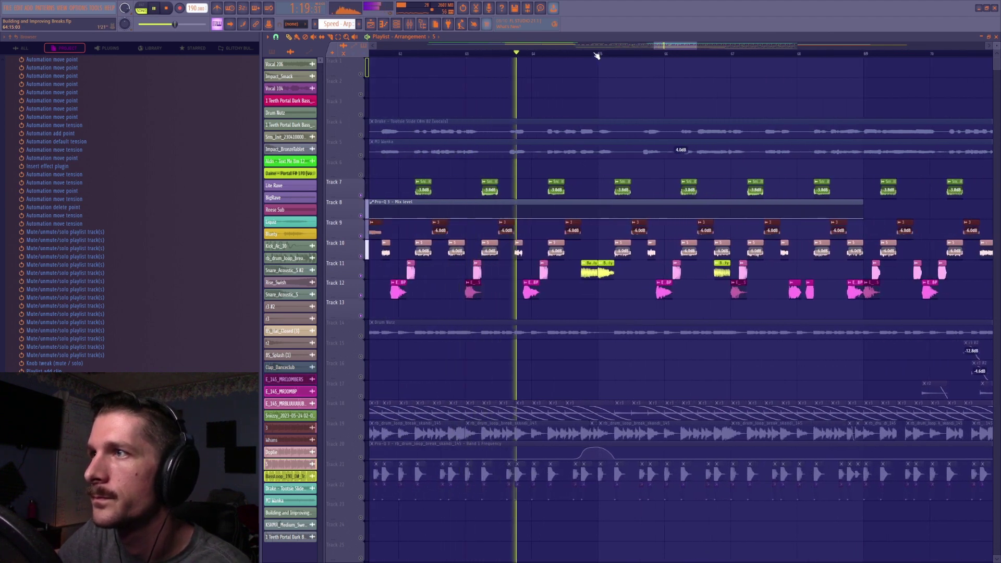
{"action": "key", "text": "space"}
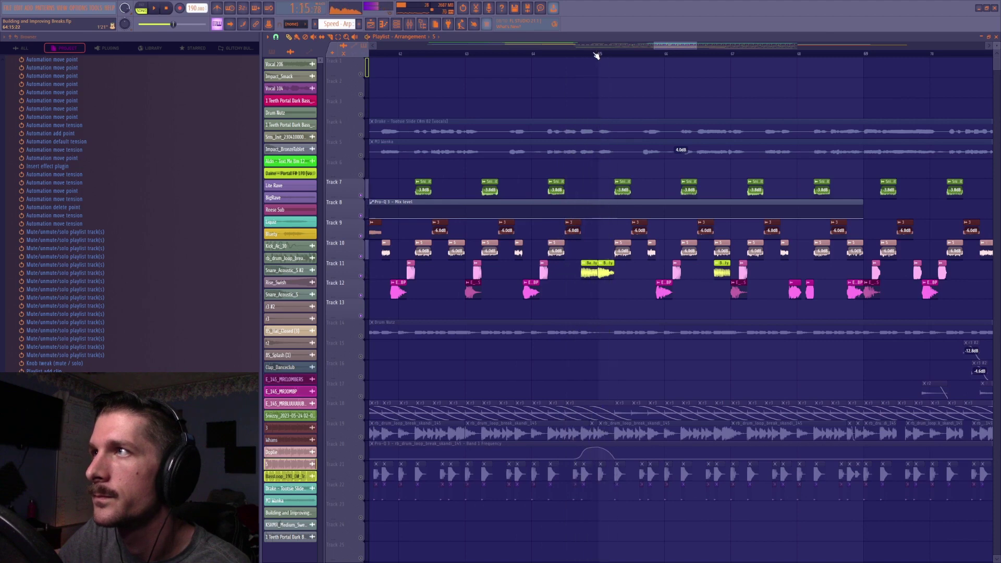
Inspect the source sample of the yellow bass clip on track 11 and set the playhead to bar 73
{"action": "double_click", "coordinate": [595, 263]}
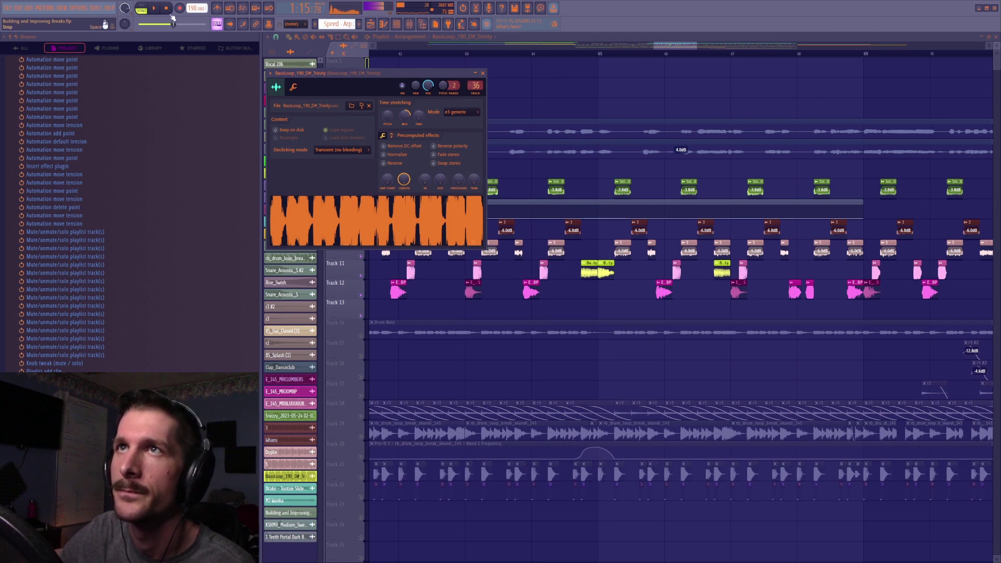
{"action": "scroll", "coordinate": [677, 46], "scroll_direction": "down", "scroll_amount": 4}
{"action": "left_click_drag", "start_coordinate": [677, 46], "coordinate": [740, 48]}
{"action": "left_click", "coordinate": [557, 55]}
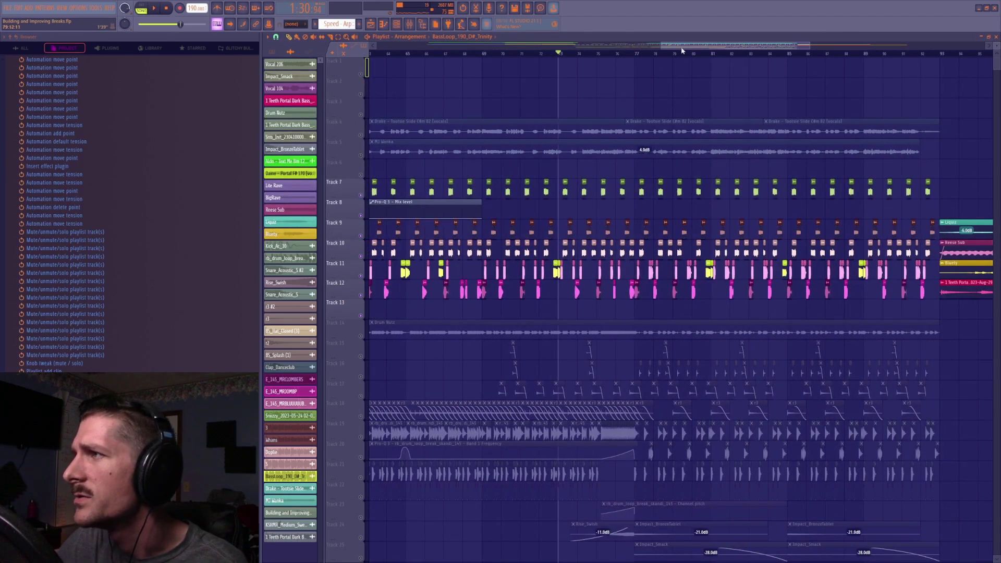
Audition active tracks 7 to 13 from bar 65 and again from bar 69
{"action": "scroll", "coordinate": [441, 61], "scroll_direction": "down", "scroll_amount": 2}
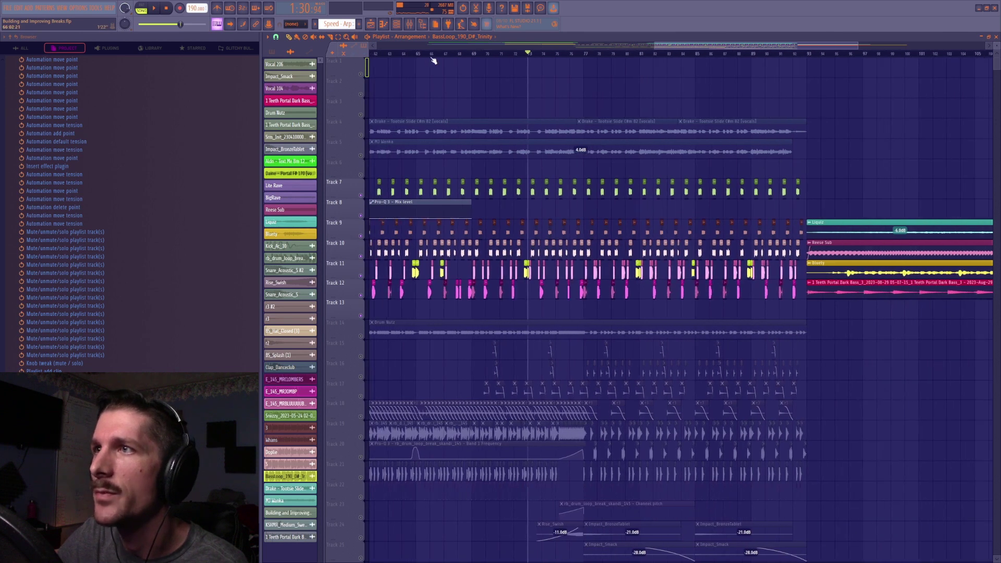
{"action": "left_click", "coordinate": [418, 54]}
{"action": "key", "text": "space"}
{"action": "left_click_drag", "start_coordinate": [702, 46], "coordinate": [664, 49]}
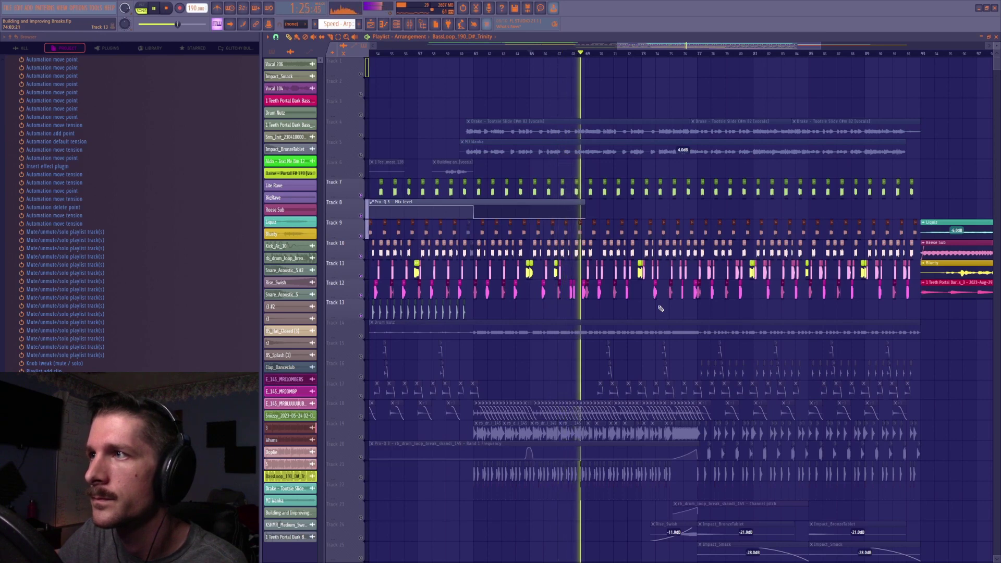
{"action": "key", "text": "space"}
{"action": "left_click", "coordinate": [586, 56]}
{"action": "key", "text": "space"}
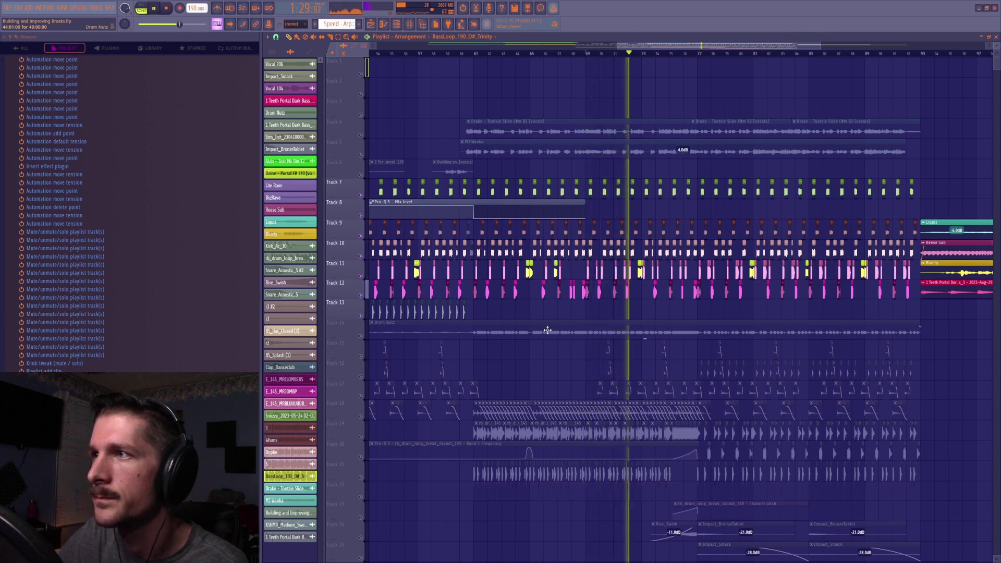
{"action": "key", "text": "space"}
Activate only tracks 11 and 12 and play them from bar 67
{"action": "left_click", "coordinate": [361, 277], "text": "ctrl"}
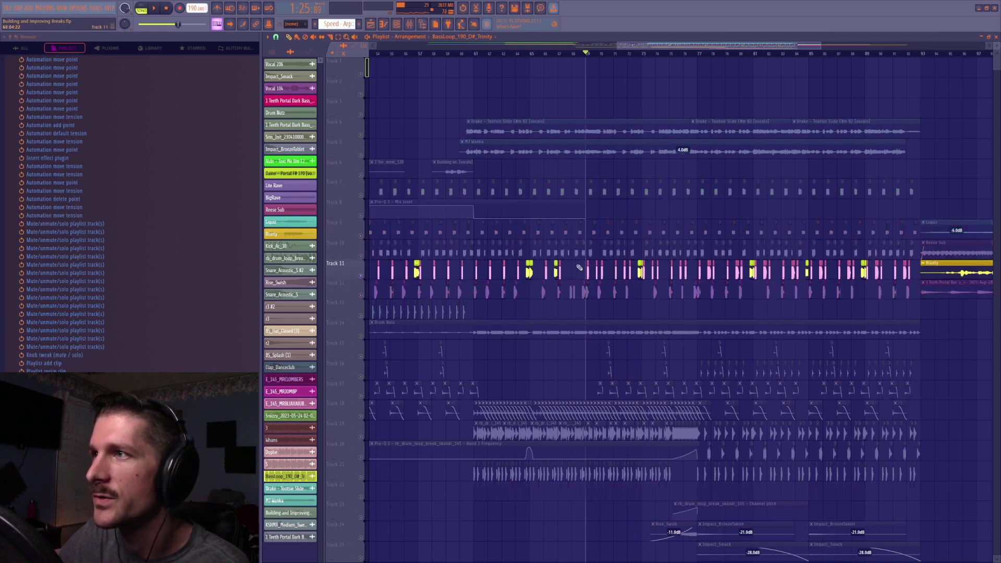
{"action": "left_click", "coordinate": [361, 295]}
{"action": "left_click", "coordinate": [557, 54]}
{"action": "key", "text": "space"}
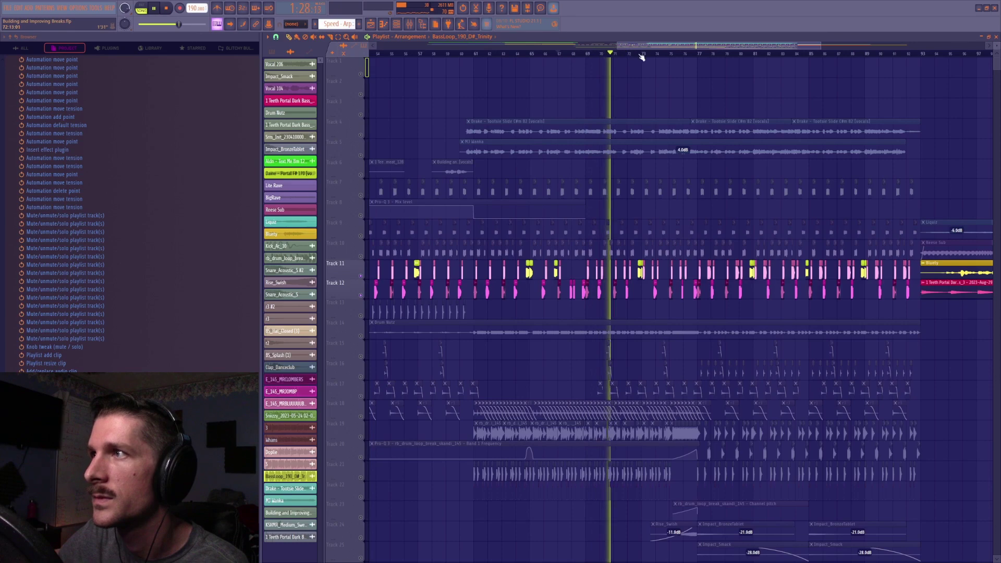
{"action": "scroll", "coordinate": [642, 57], "scroll_direction": "up", "scroll_amount": 3}
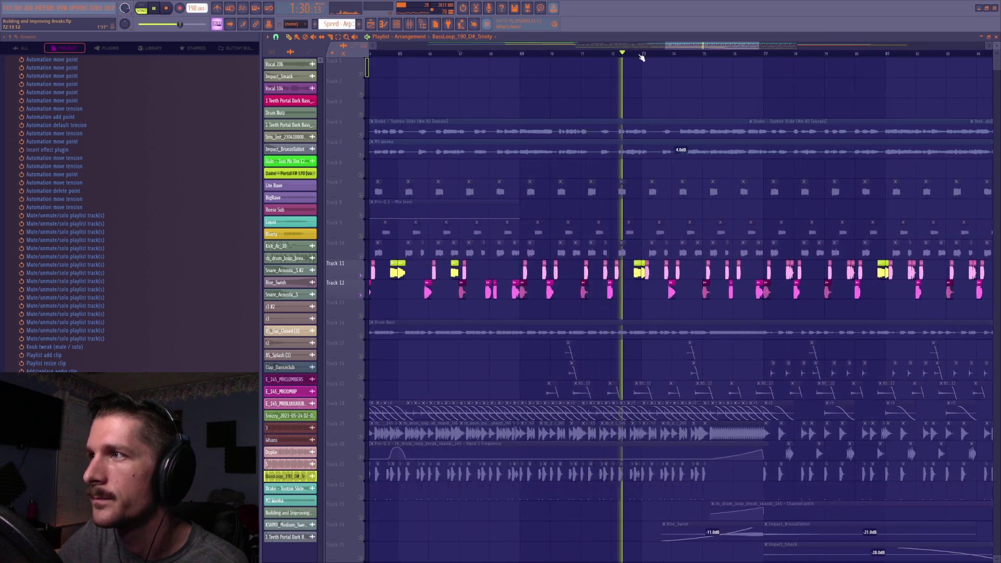
{"action": "key", "text": "space"}
{"action": "scroll", "coordinate": [624, 60], "scroll_direction": "down", "scroll_amount": 3}
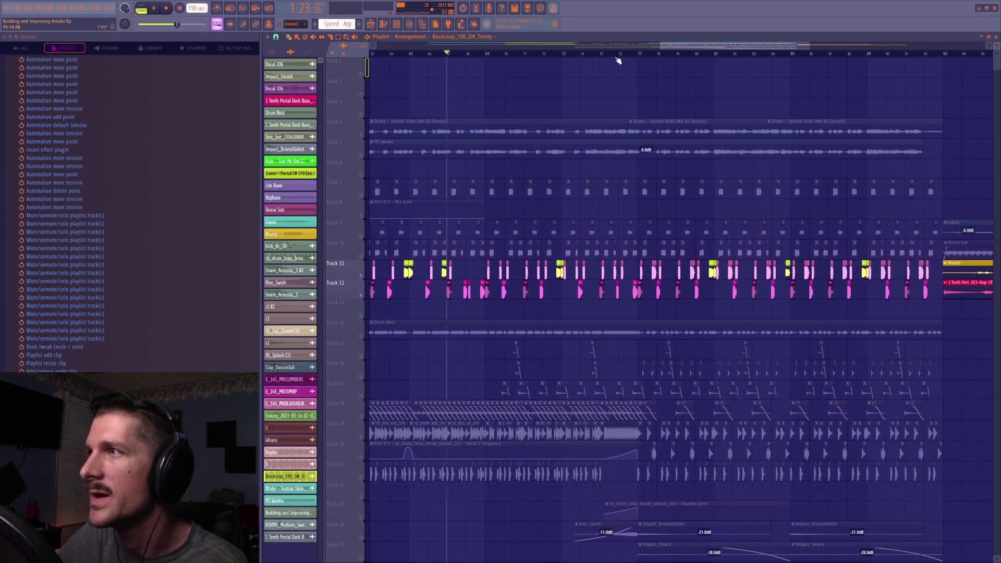
Set the playhead to bar 77 and activate tracks 7 to 10 alongside tracks 11 and 12
{"action": "left_click", "coordinate": [645, 53]}
{"action": "scroll", "coordinate": [427, 256], "scroll_direction": "right", "scroll_amount": 3}
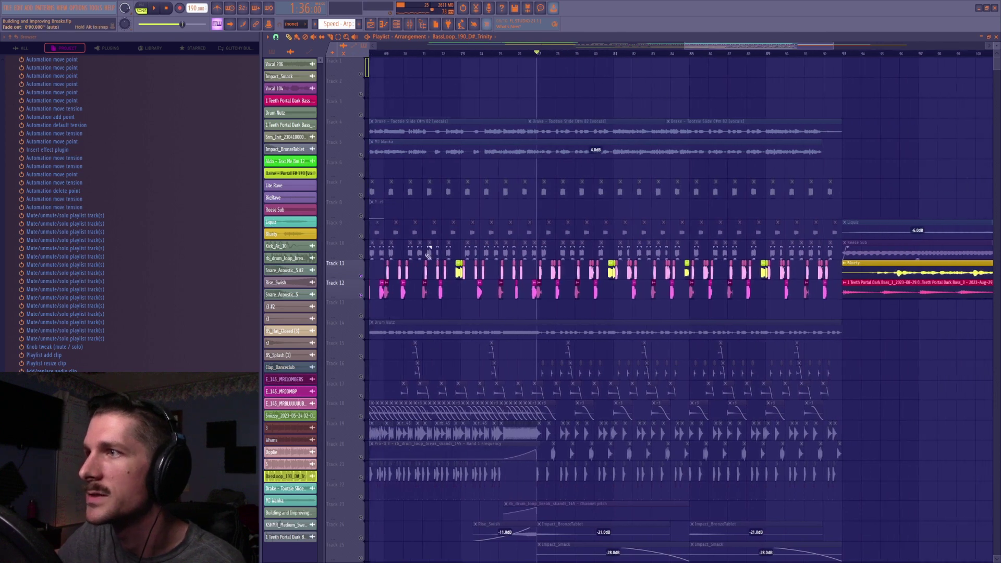
{"action": "left_click", "coordinate": [364, 281]}
{"action": "left_click", "coordinate": [362, 294]}
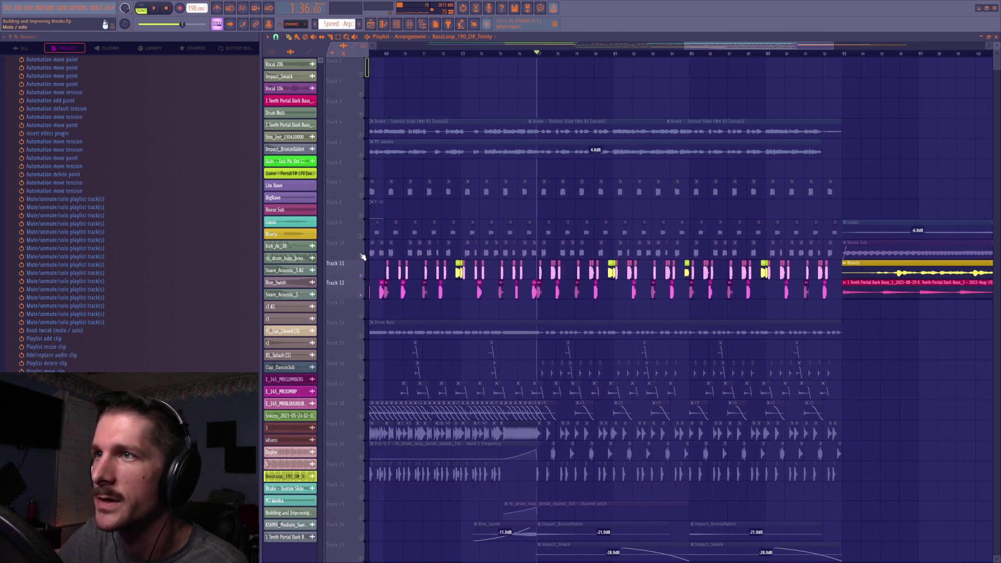
{"action": "left_click", "coordinate": [362, 255]}
{"action": "left_click", "coordinate": [362, 236]}
{"action": "left_click", "coordinate": [362, 215]}
{"action": "left_click", "coordinate": [362, 195]}
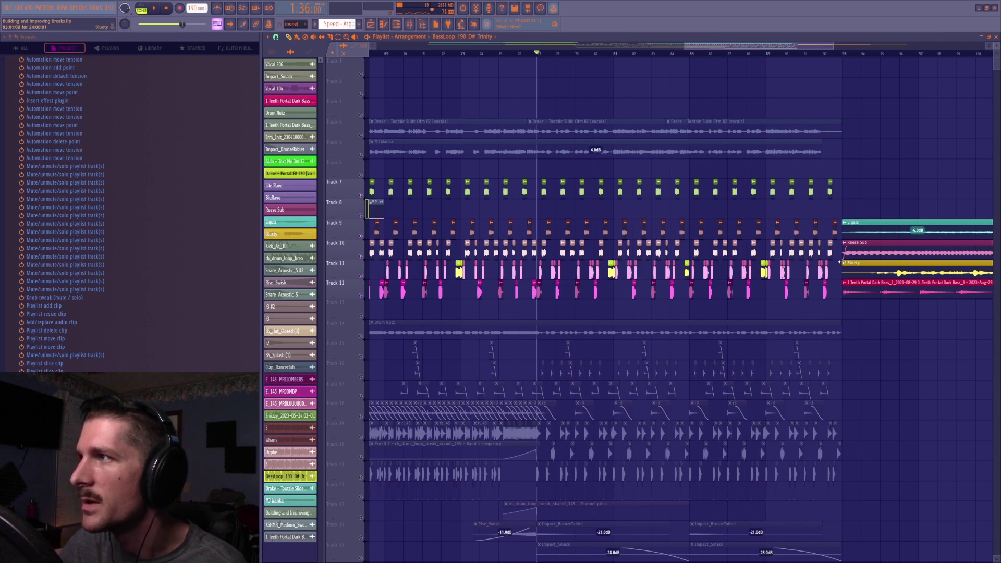
Solo the drum clip on track 14 and play it briefly from bar 77
{"action": "right_click", "coordinate": [362, 337]}
{"action": "key", "text": "space"}
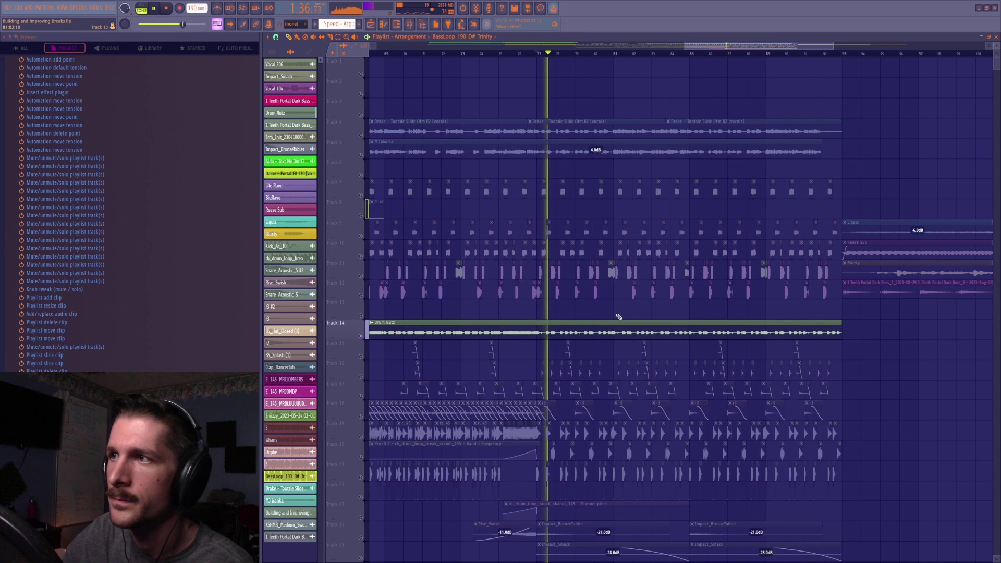
{"action": "key", "text": "space"}
Activate only tracks 7 to 12 and play the combined bass layers from bar 77
{"action": "right_click", "coordinate": [360, 295]}
{"action": "left_click", "coordinate": [360, 275]}
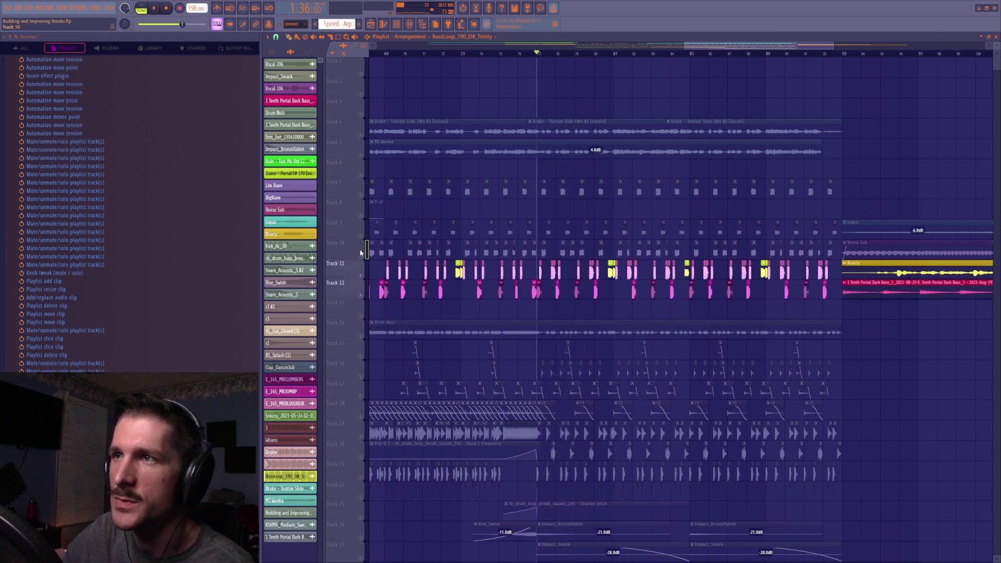
{"action": "left_click", "coordinate": [360, 256]}
{"action": "left_click", "coordinate": [361, 235]}
{"action": "left_click", "coordinate": [361, 215]}
{"action": "left_click", "coordinate": [360, 195]}
{"action": "key", "text": "space"}
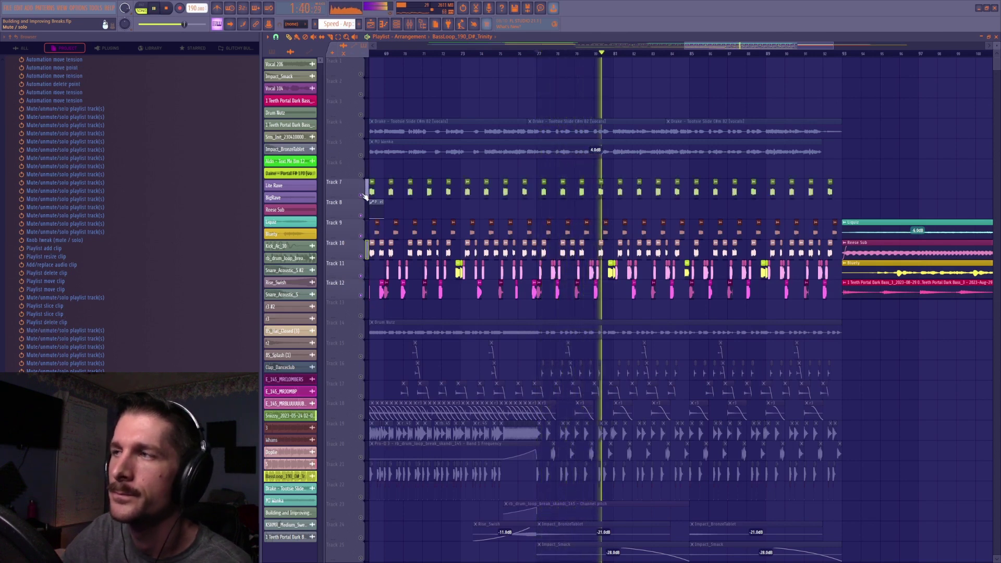
{"action": "key", "text": "space"}
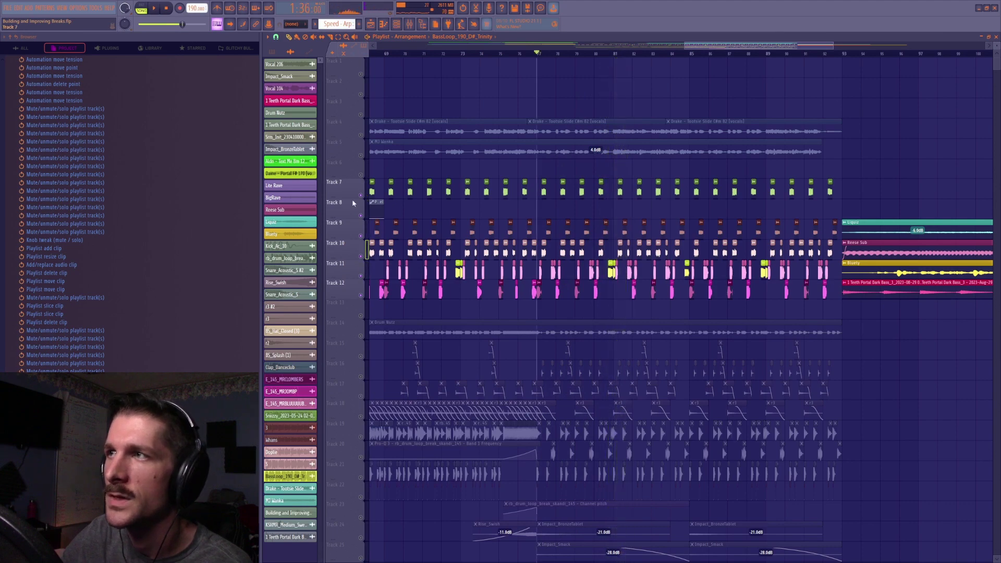
Solo track 5 with the MJ Wanka clip and set the playhead to bar 61
{"action": "right_click", "coordinate": [361, 156]}
{"action": "scroll", "coordinate": [538, 55], "scroll_direction": "right", "scroll_amount": 3}
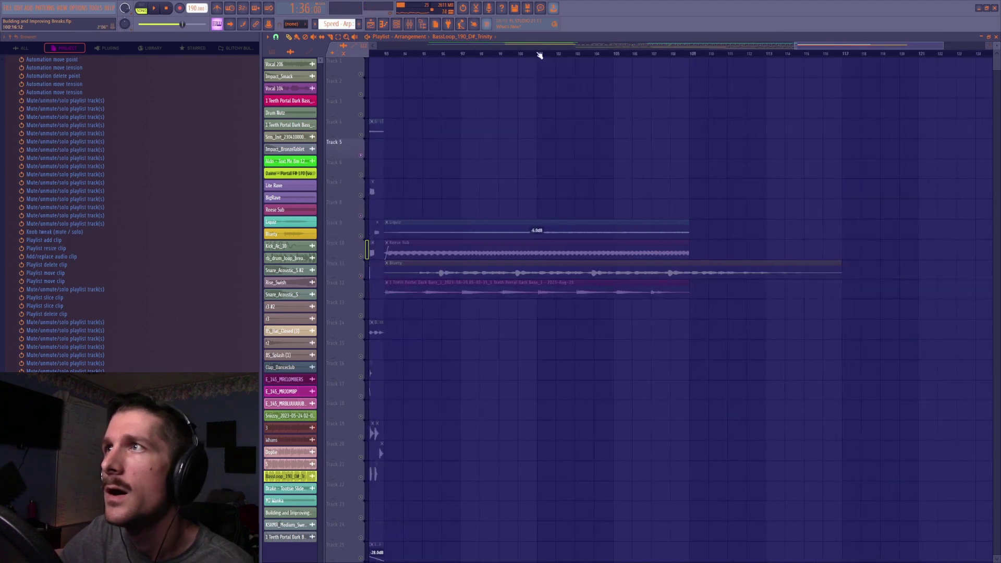
{"action": "scroll", "coordinate": [541, 54], "scroll_direction": "down", "scroll_amount": 4}
{"action": "scroll", "coordinate": [613, 47], "scroll_direction": "up", "scroll_amount": 1}
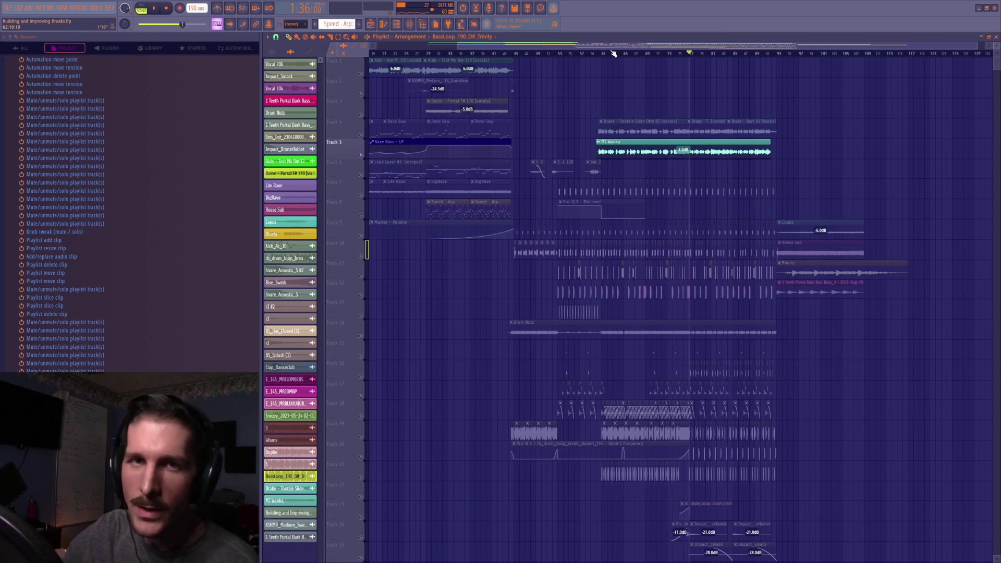
{"action": "scroll", "coordinate": [642, 61], "scroll_direction": "up", "scroll_amount": 6}
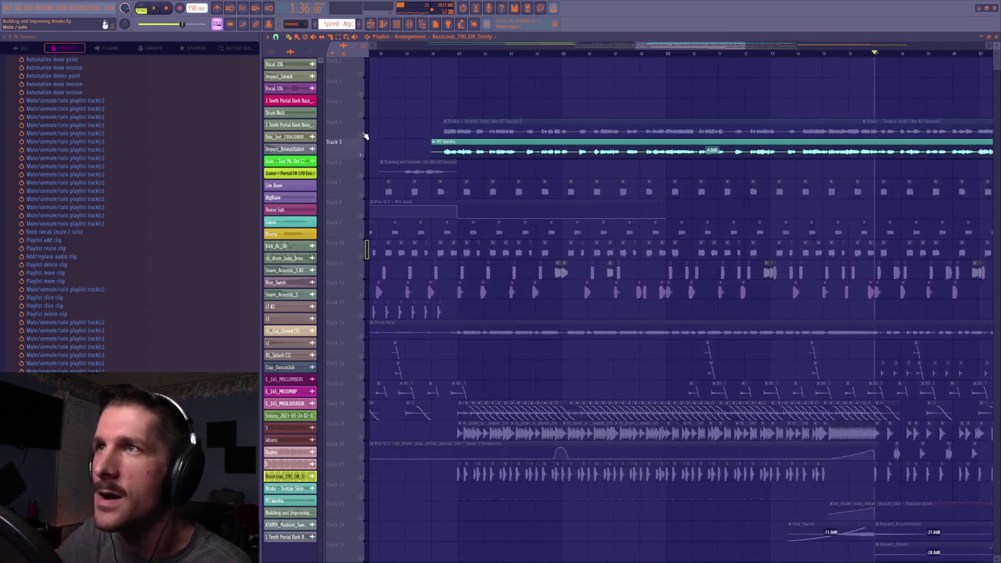
{"action": "left_click", "coordinate": [470, 92]}
{"action": "left_click", "coordinate": [457, 56]}
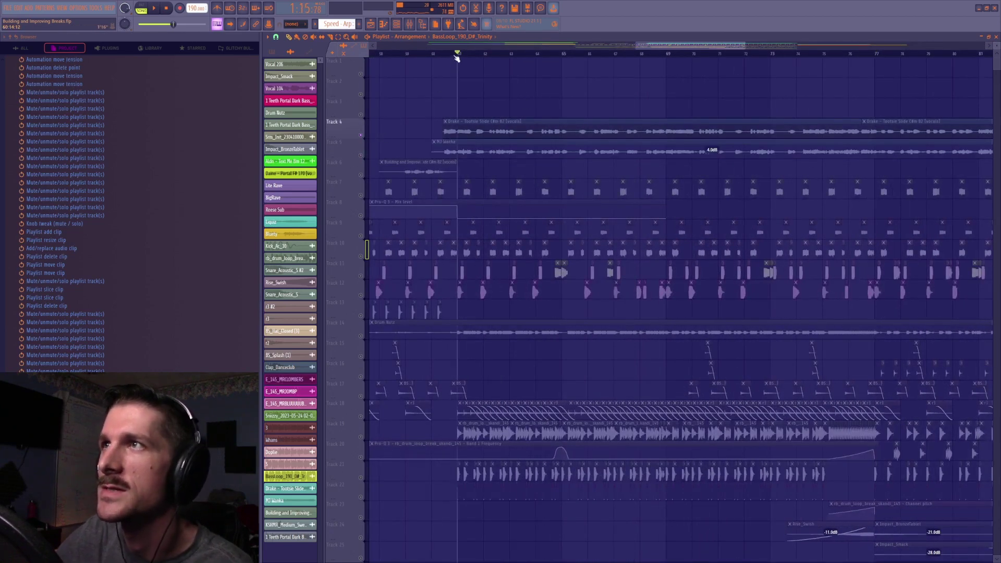
{"action": "right_click", "coordinate": [361, 156]}
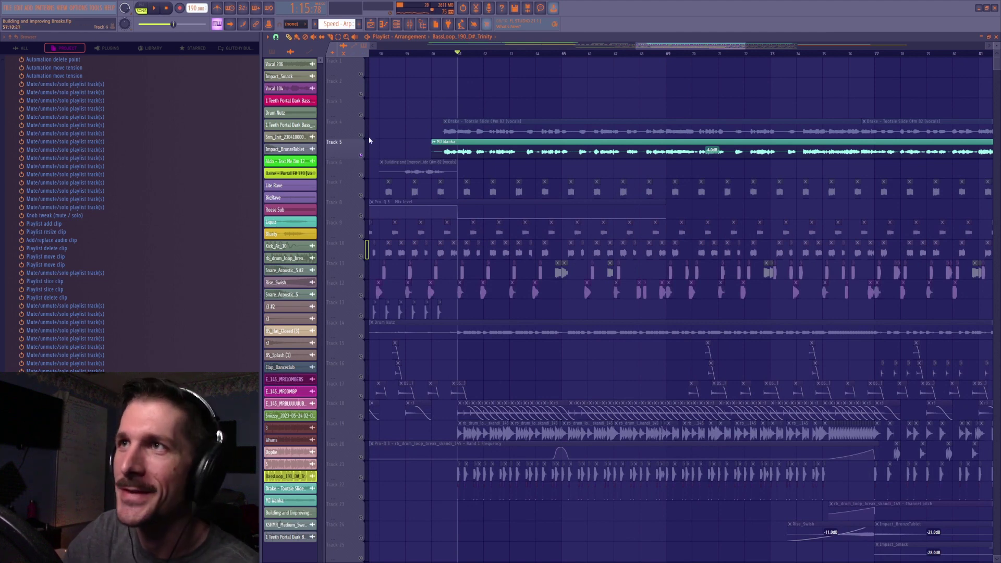
Open the Drake - Tootsie Slide vocal clip and check its mixer effects chain
{"action": "right_click", "coordinate": [361, 135]}
{"action": "double_click", "coordinate": [474, 121]}
{"action": "double_click", "coordinate": [512, 128]}
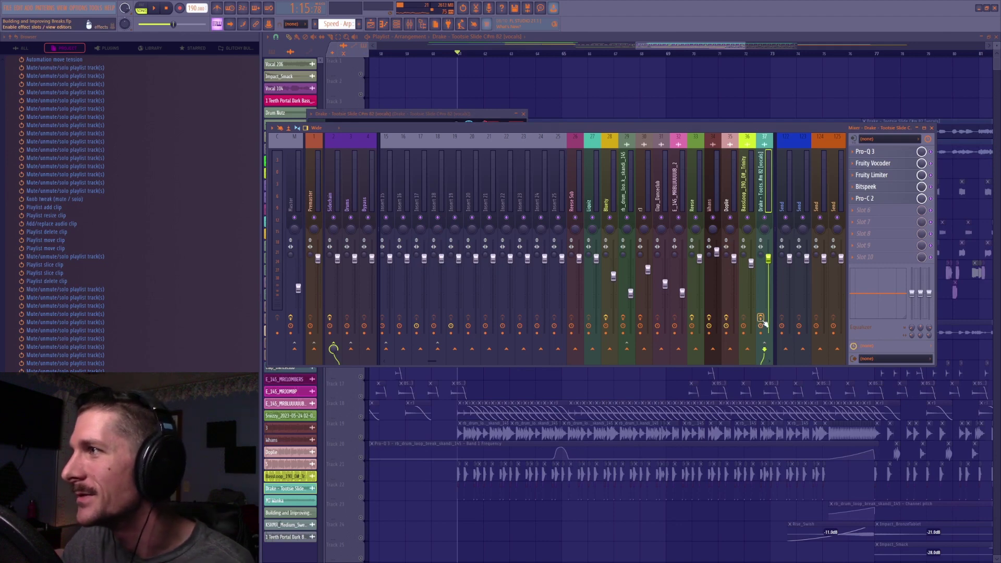
{"action": "left_click", "coordinate": [356, 133]}
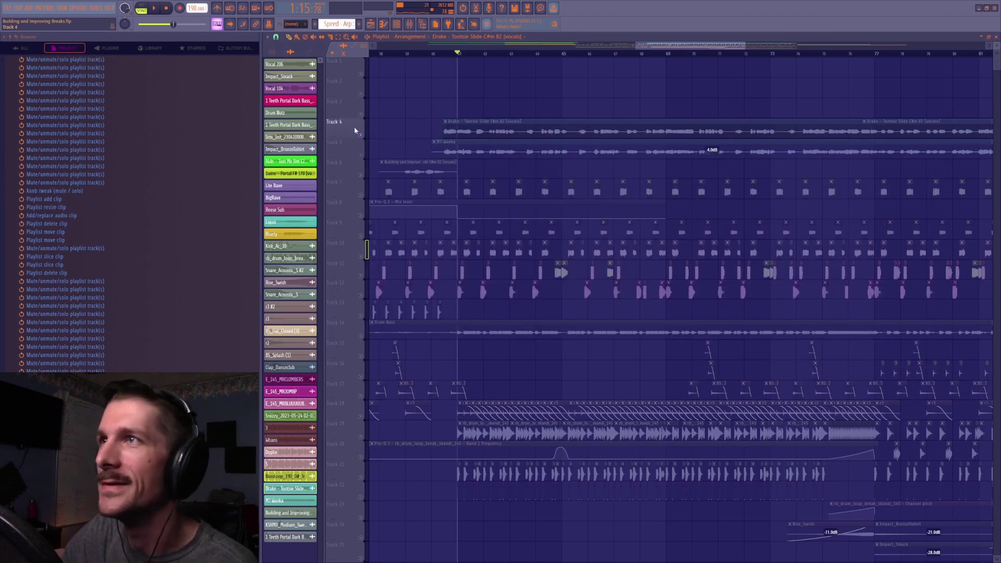
Solo track 4 with the Tootsie Slide vocal clip and play it briefly from bar 61
{"action": "left_click", "coordinate": [490, 127]}
{"action": "key", "text": "space"}
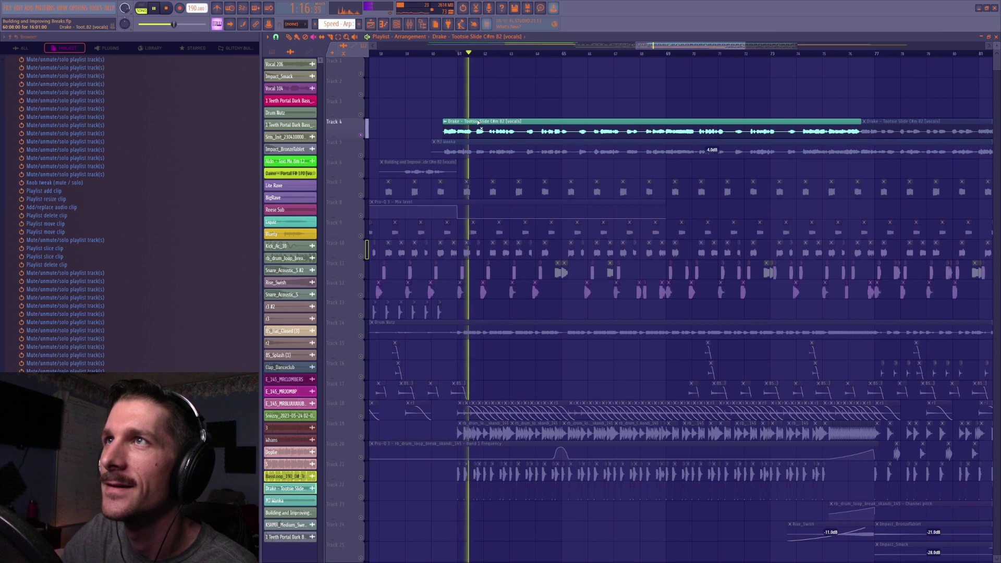
{"action": "key", "text": "space"}
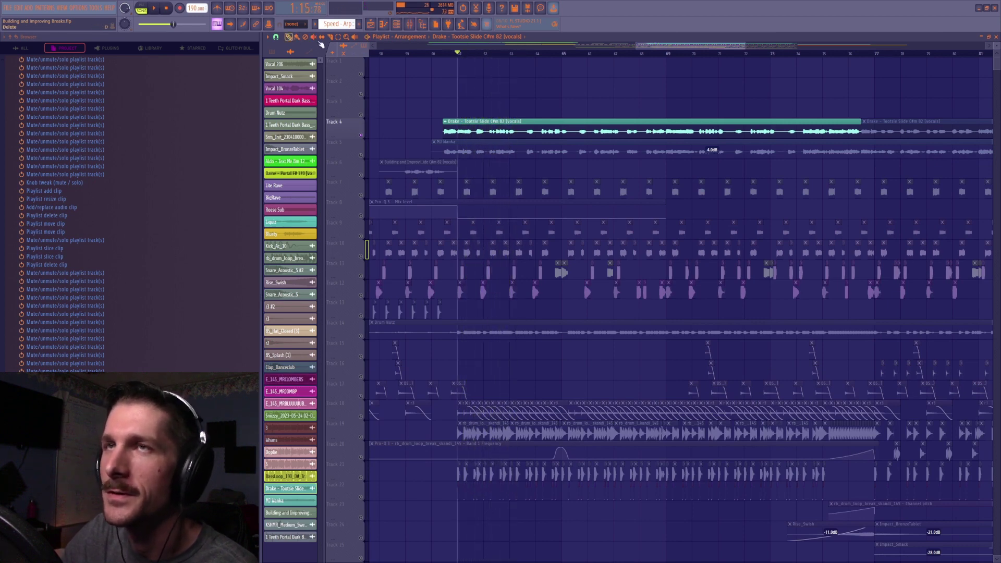
Solo track 5 and play the MJ Wanka clip from bar 61 for comparison
{"action": "right_click", "coordinate": [361, 155]}
{"action": "key", "text": "space"}
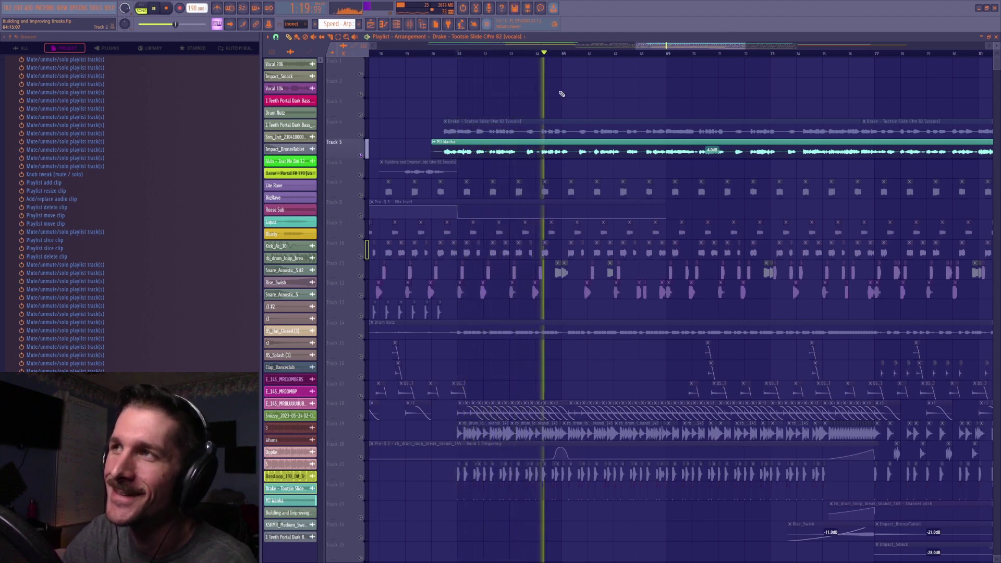
{"action": "key", "text": "space"}
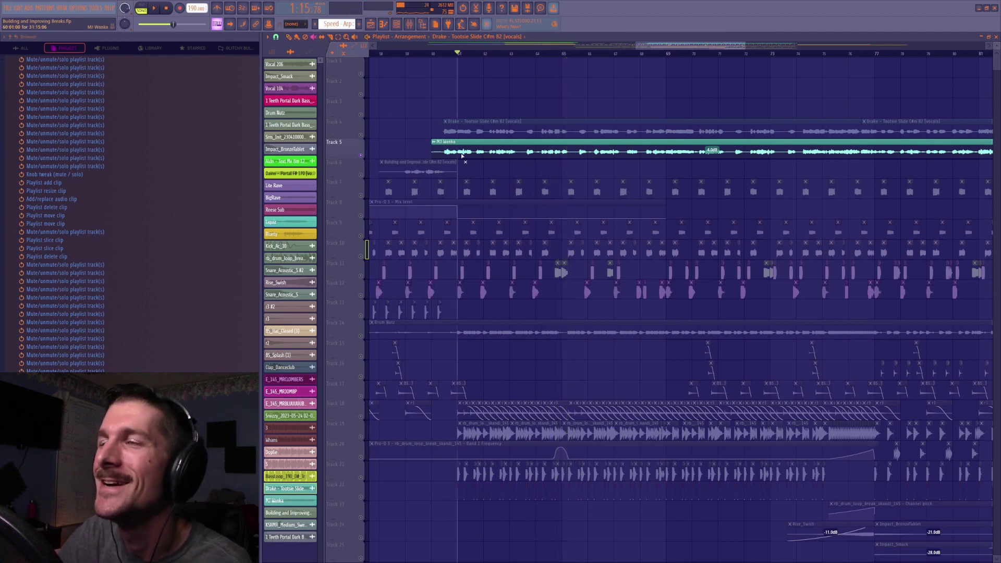
Solo track 4 again, open the Tootsie Slide vocal's sample settings and play it from bar 61
{"action": "double_click", "coordinate": [479, 130]}
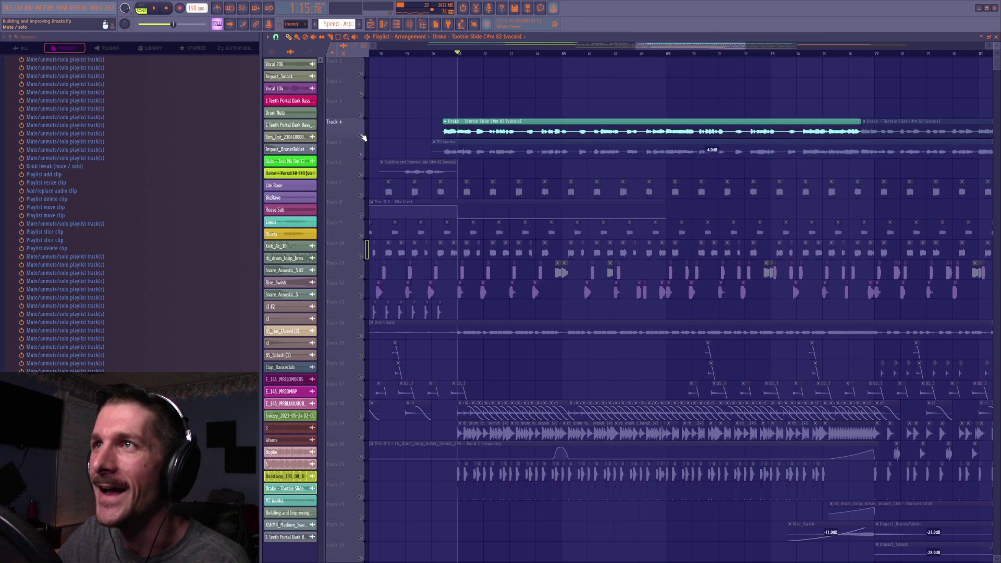
{"action": "right_click", "coordinate": [485, 125]}
{"action": "left_click", "coordinate": [493, 129]}
{"action": "key", "text": "space"}
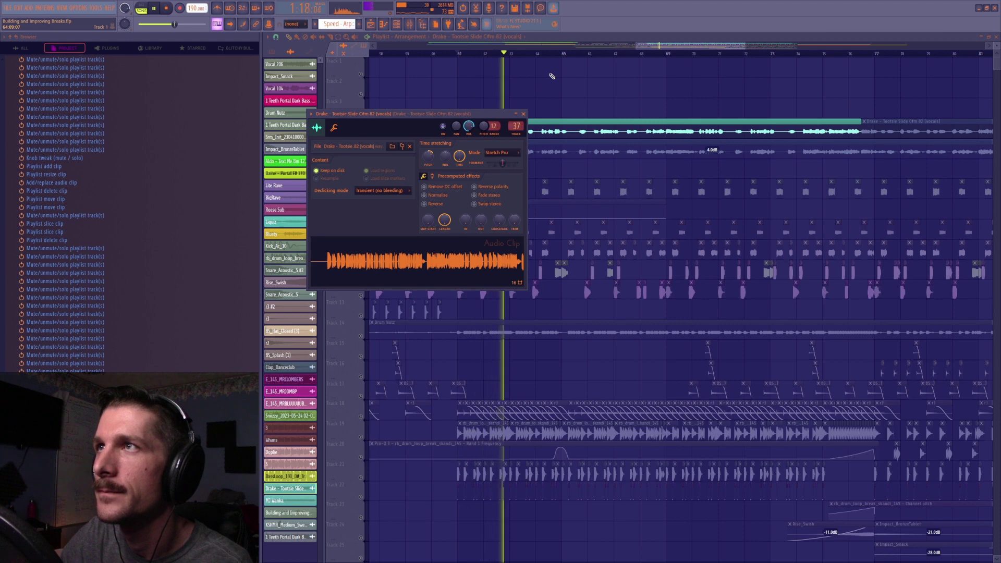
{"action": "key", "text": "space"}
Try a shifted formant and the Stretch mode on the Tootsie Slide vocal, returning its time stretching to Stretch Pro
{"action": "key", "text": "ctrl+z"}
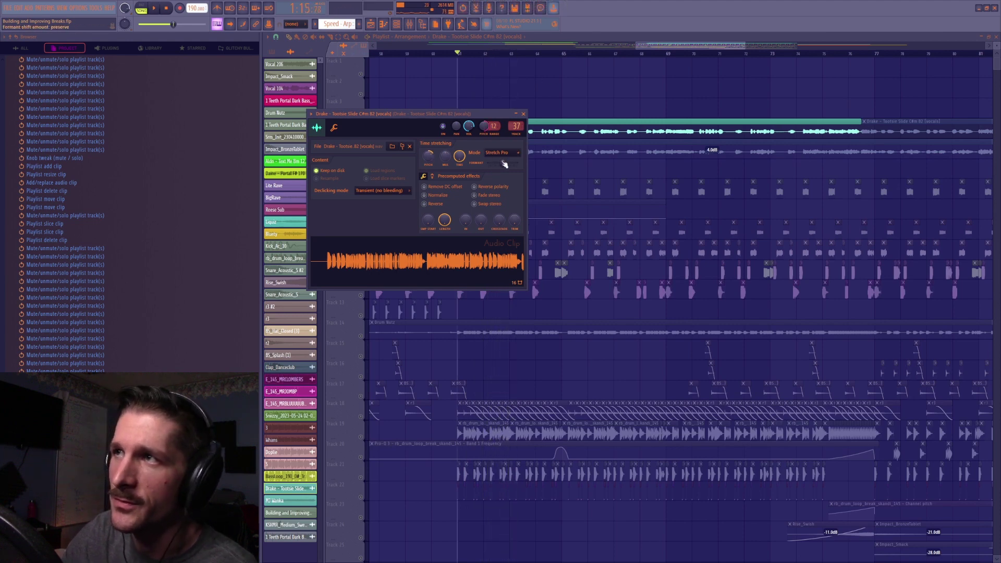
{"action": "right_click", "coordinate": [504, 162]}
{"action": "left_click", "coordinate": [516, 163]}
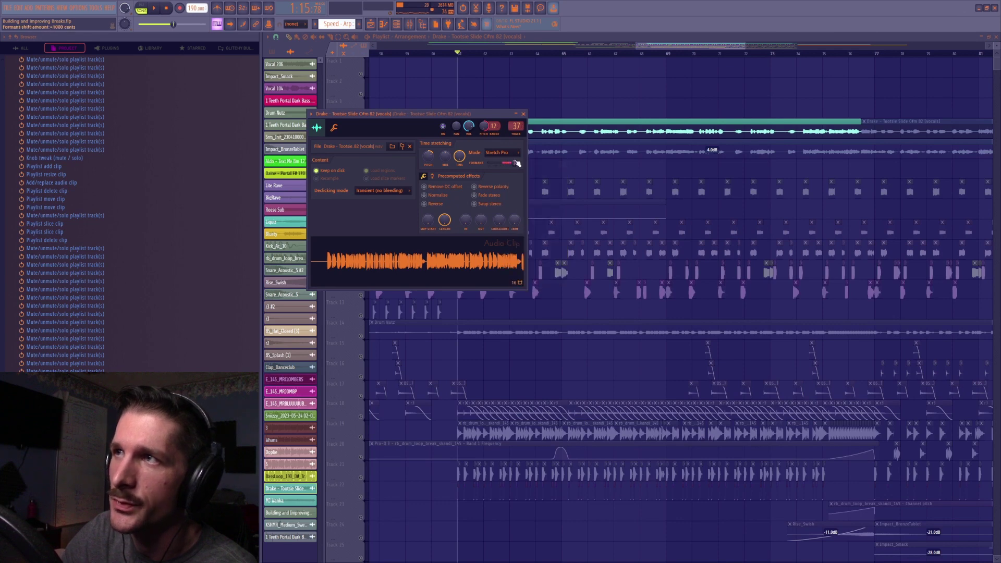
{"action": "left_click", "coordinate": [501, 152]}
{"action": "left_click", "coordinate": [502, 174]}
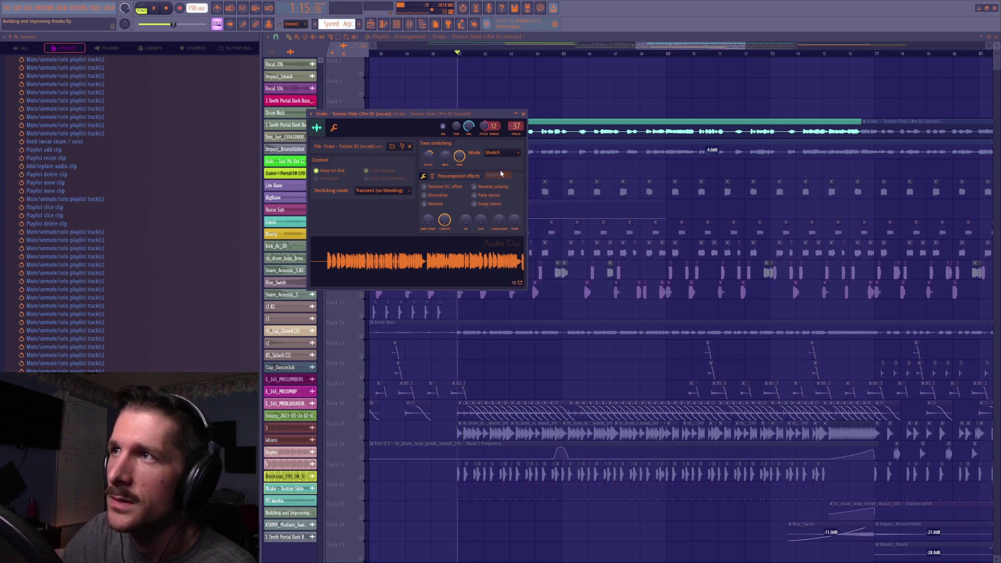
{"action": "left_click", "coordinate": [501, 153]}
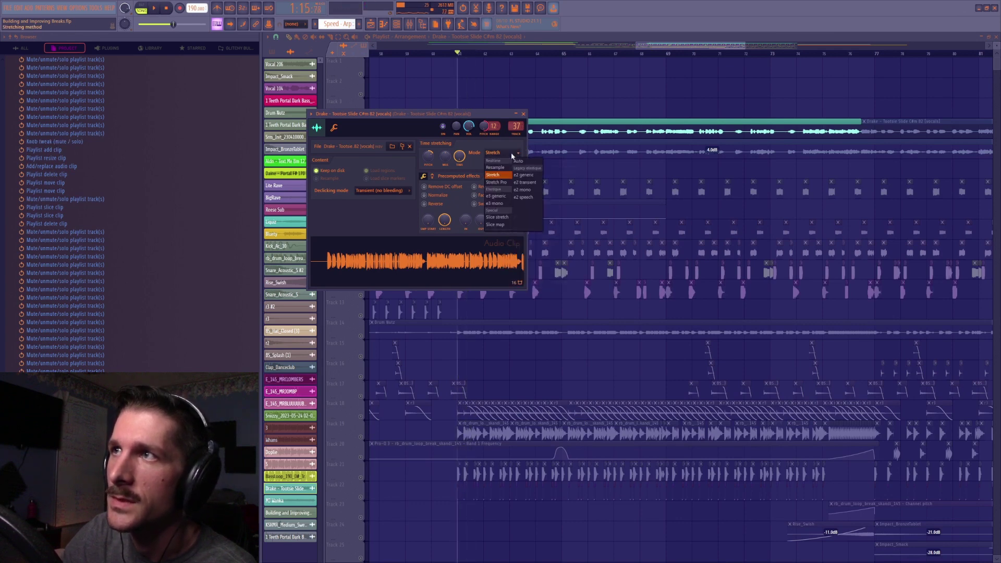
{"action": "left_click", "coordinate": [496, 182]}
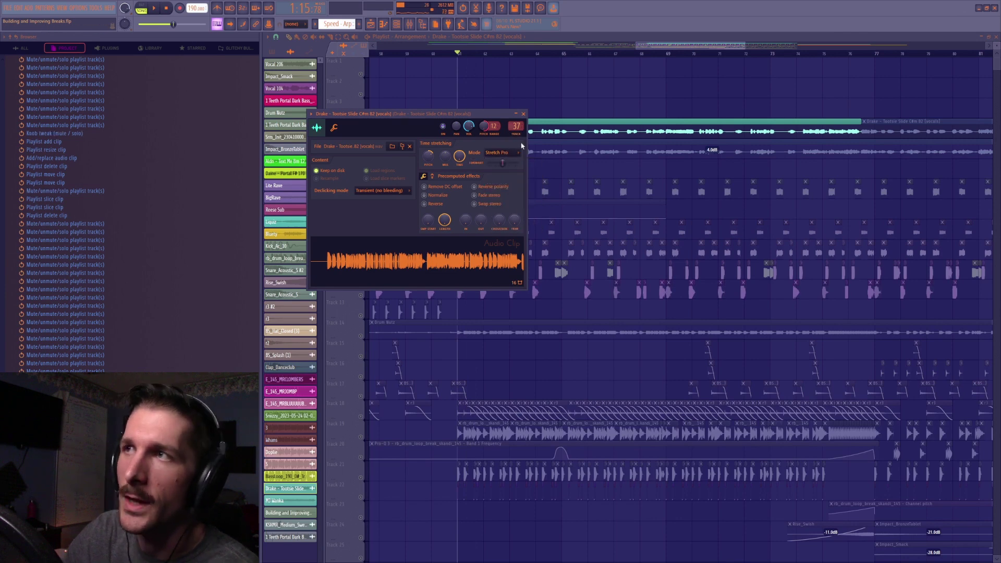
Play the vocal, open Pro-Q 3 on its mixer track and audition the sound while toggling that EQ's bypass
{"action": "key", "text": "space"}
{"action": "key", "text": "space"}
{"action": "key", "text": "F9"}
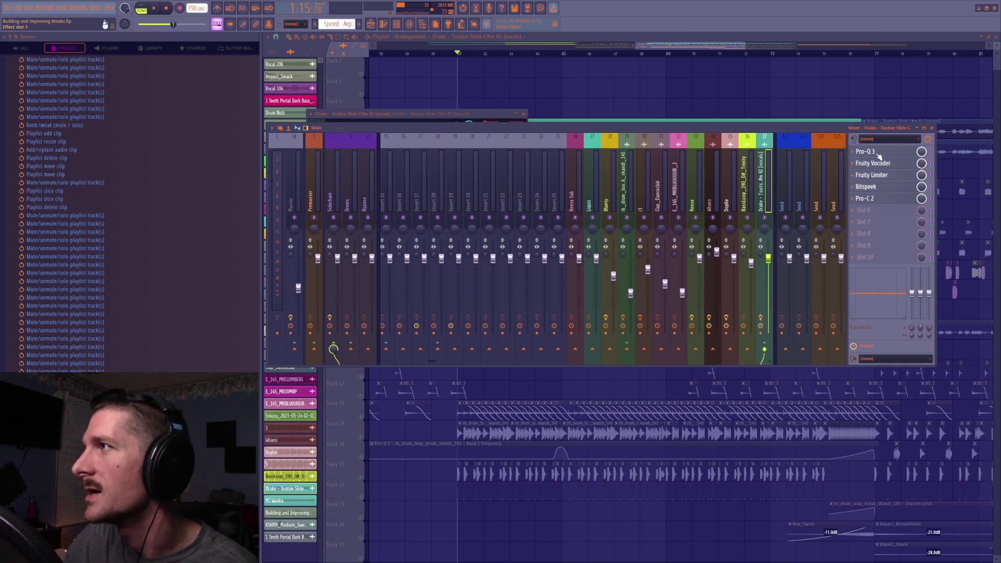
{"action": "left_click", "coordinate": [866, 152]}
{"action": "key", "text": "space"}
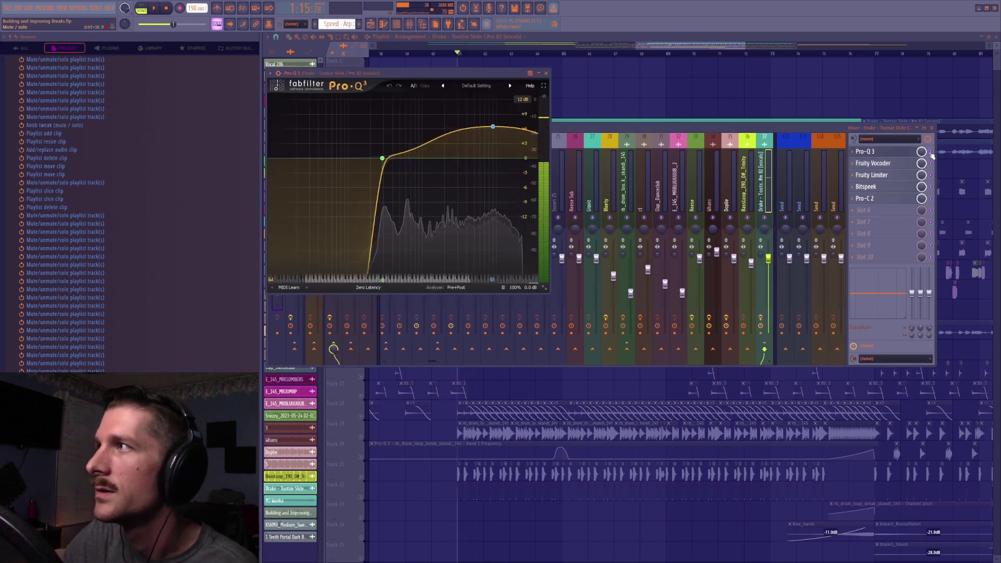
{"action": "left_click", "coordinate": [931, 151]}
{"action": "left_click", "coordinate": [877, 152]}
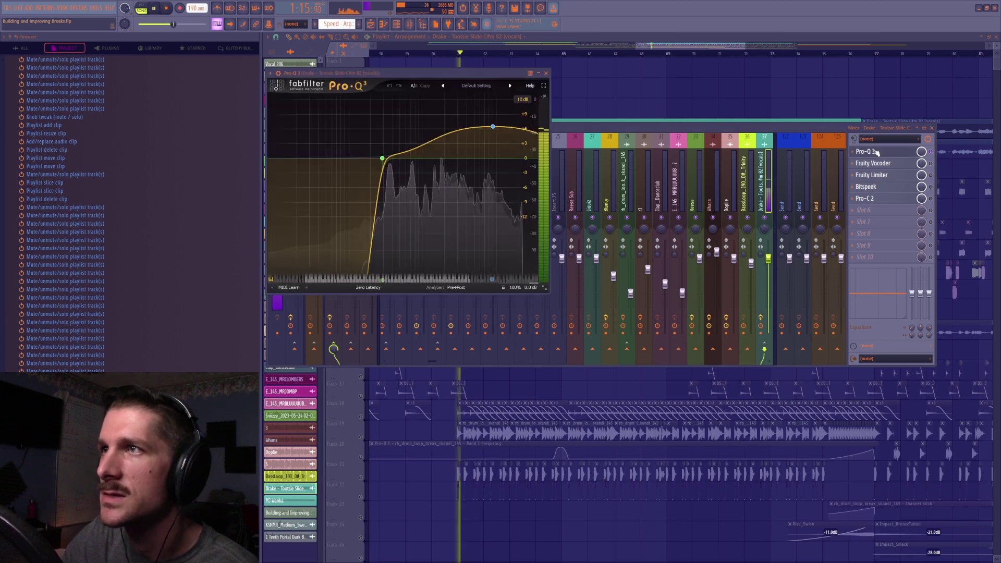
{"action": "key", "text": "space"}
Inspect the Fruity Vocoder on the vocal's mixer track and compare the playback with the effect bypassed and enabled
{"action": "left_click", "coordinate": [902, 165]}
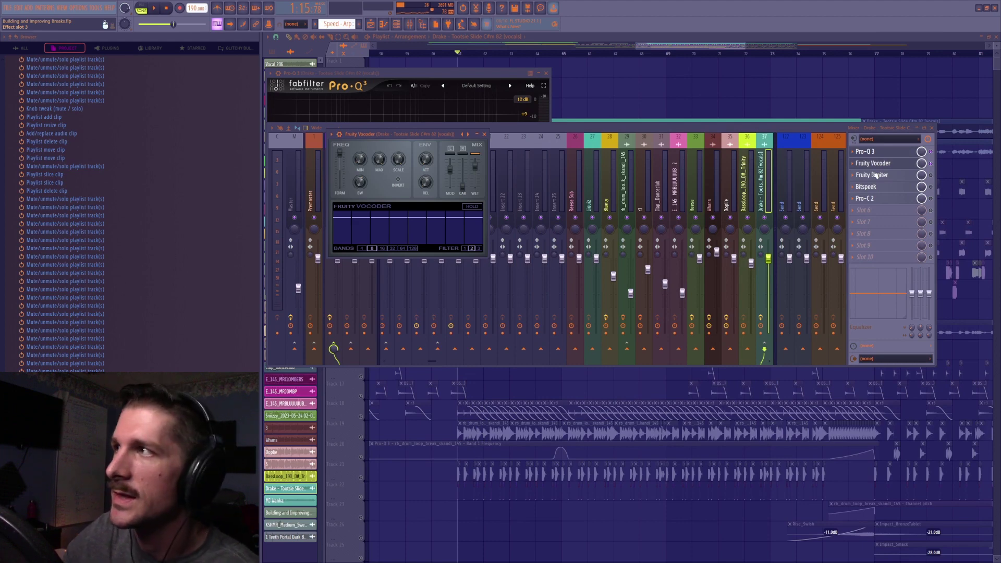
{"action": "key", "text": "space"}
{"action": "key", "text": "space"}
{"action": "left_click_drag", "start_coordinate": [391, 134], "coordinate": [454, 131]}
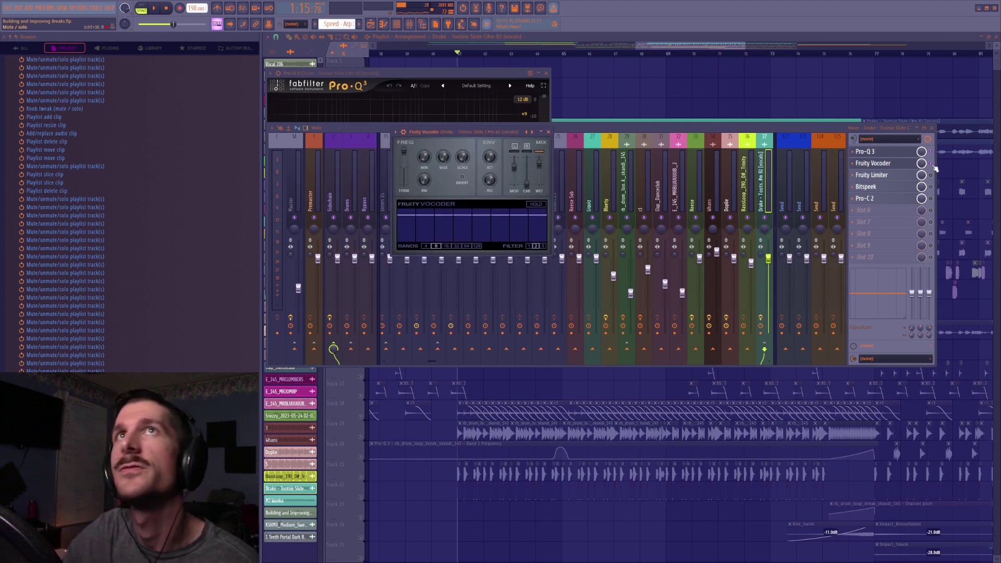
{"action": "left_click", "coordinate": [932, 165]}
{"action": "left_click", "coordinate": [931, 165]}
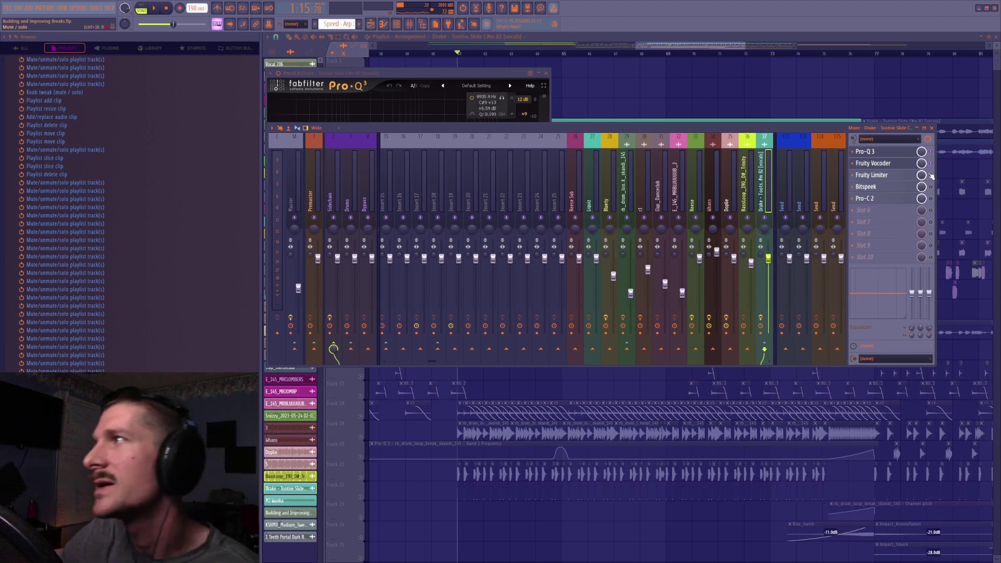
{"action": "key", "text": "space"}
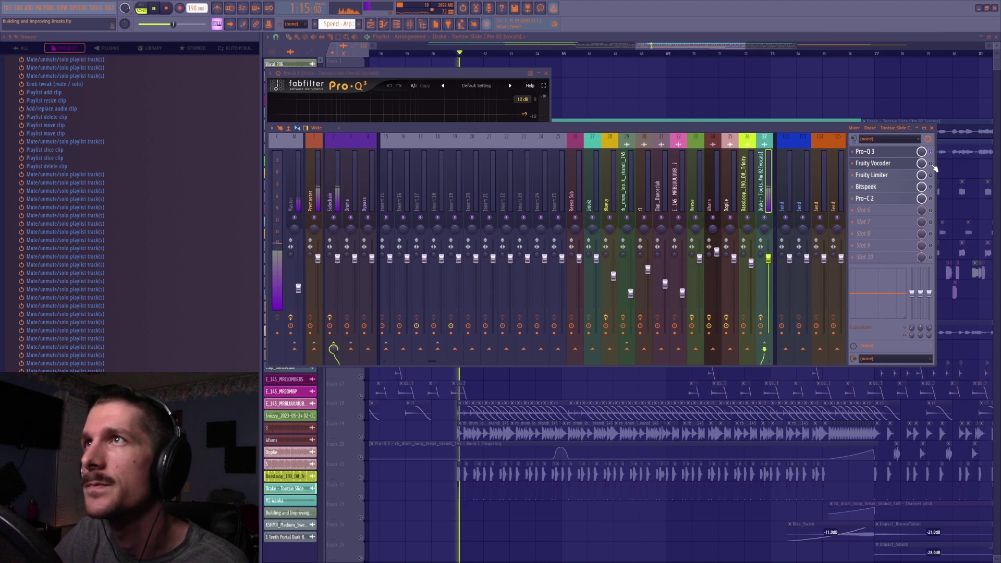
{"action": "left_click", "coordinate": [932, 165]}
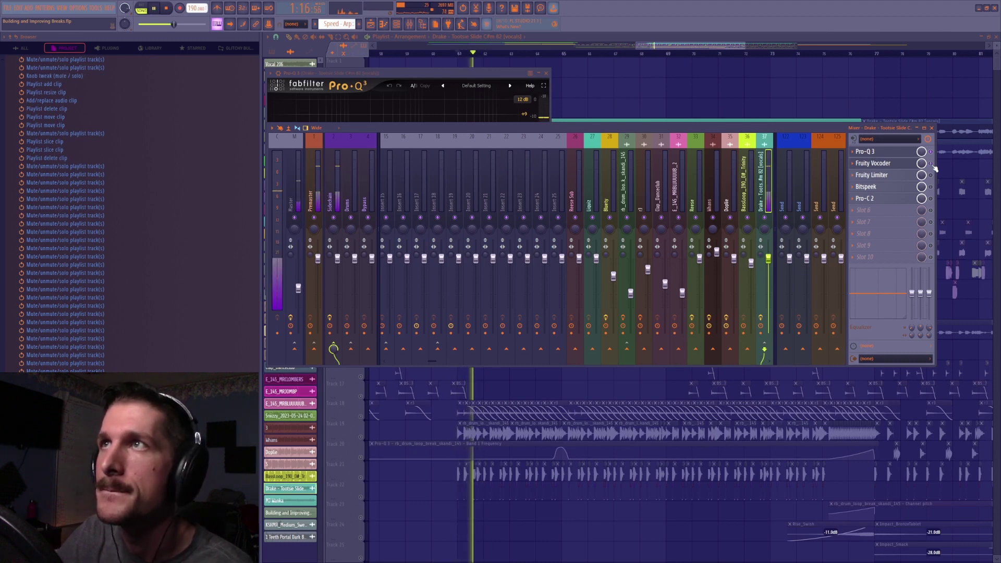
Open the Fruity Limiter on the vocal's mixer track and watch its compression during playback from bar 61
{"action": "left_click", "coordinate": [912, 176]}
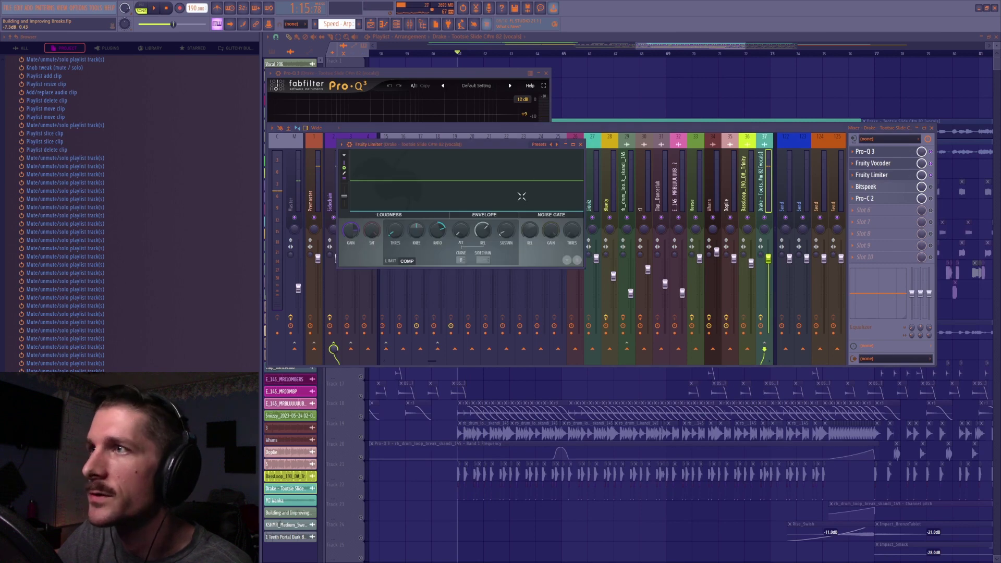
{"action": "key", "text": "space"}
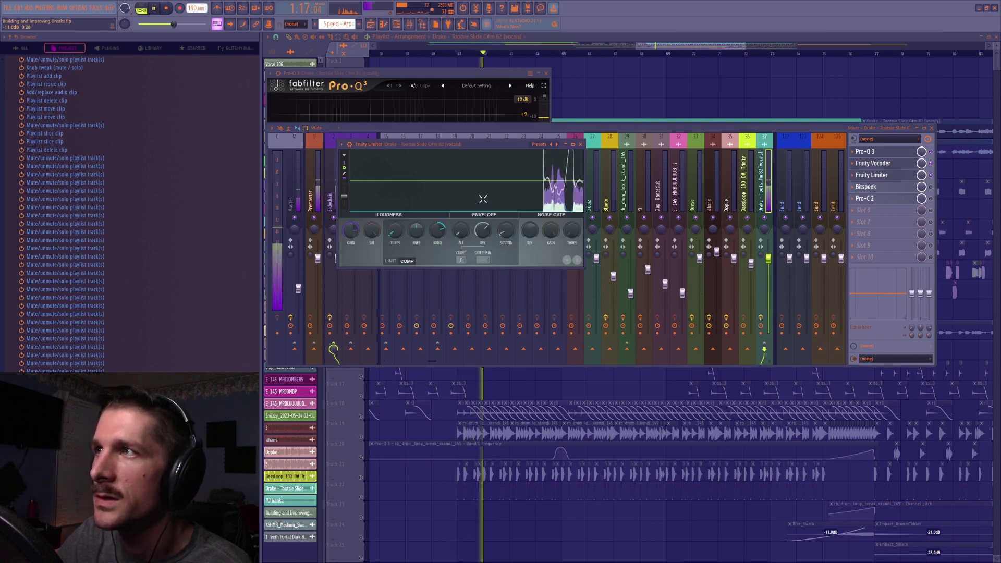
{"action": "key", "text": "space"}
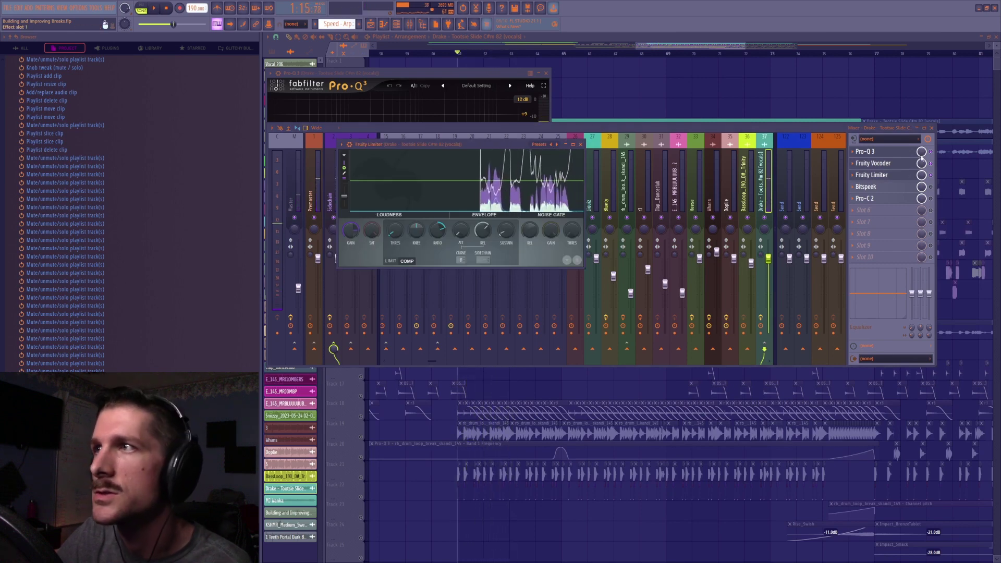
Open Bitspeek on the vocal's mixer track, try its mix at maximum during playback and undo the mix change
{"action": "left_click", "coordinate": [913, 188]}
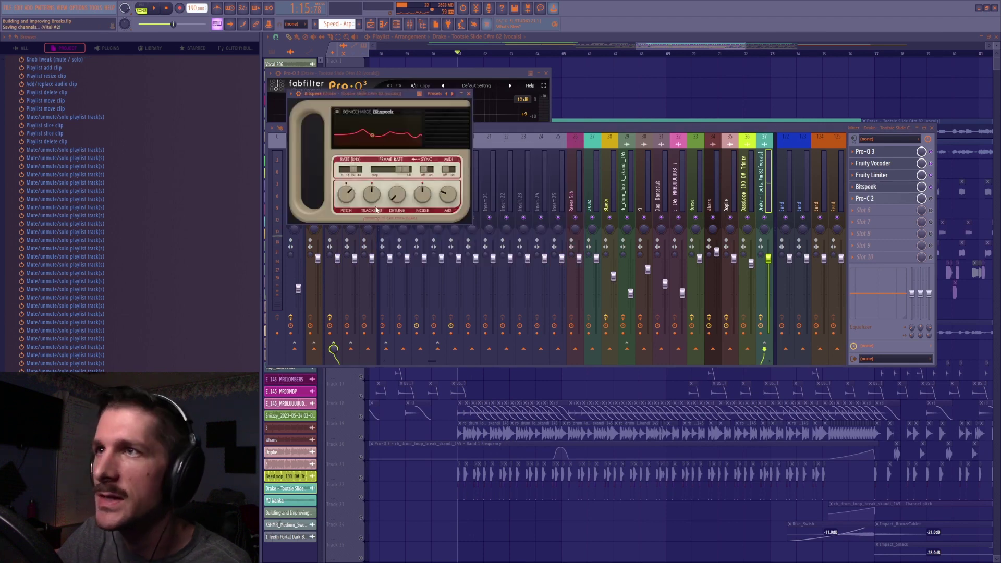
{"action": "left_click_drag", "start_coordinate": [443, 194], "coordinate": [453, 192]}
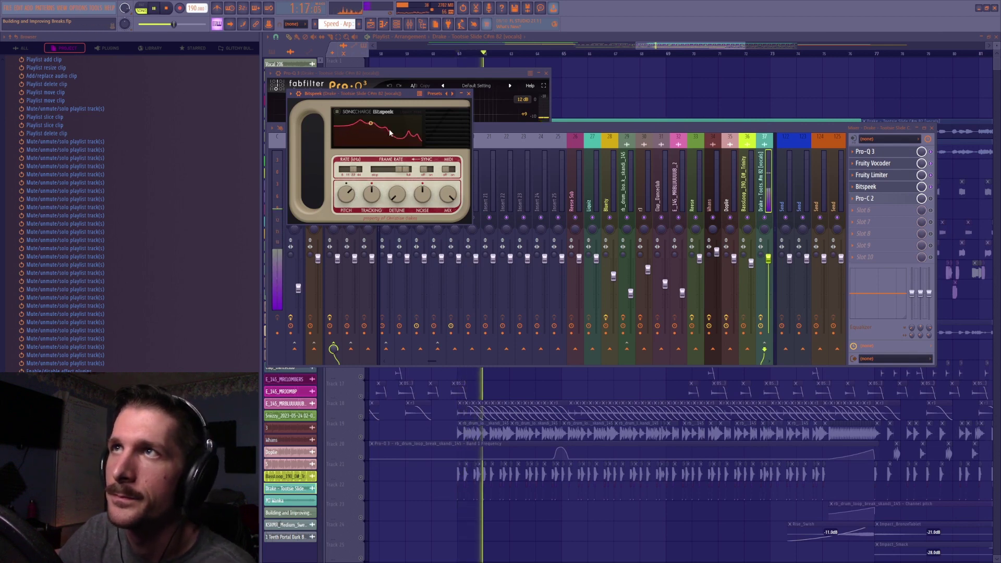
{"action": "key", "text": "ctrl+z"}
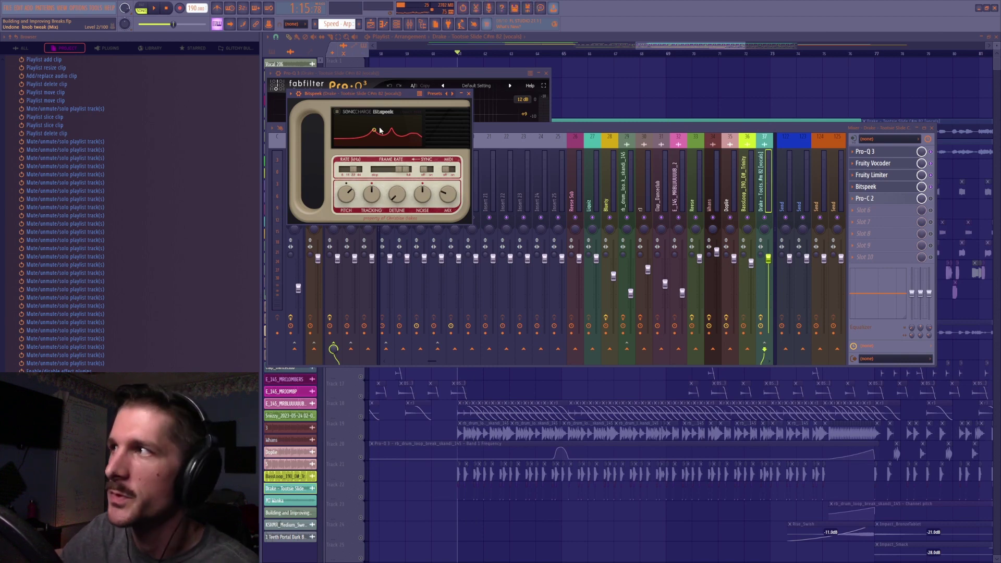
Open Pro-C 2 on the vocal's mixer track and watch its gain reduction during playback
{"action": "left_click", "coordinate": [876, 193]}
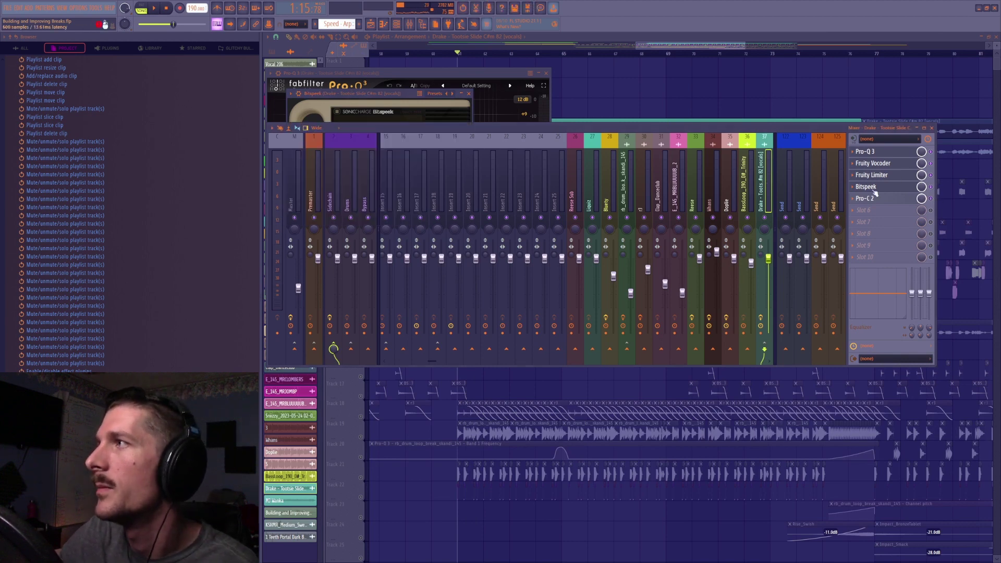
{"action": "left_click", "coordinate": [866, 198]}
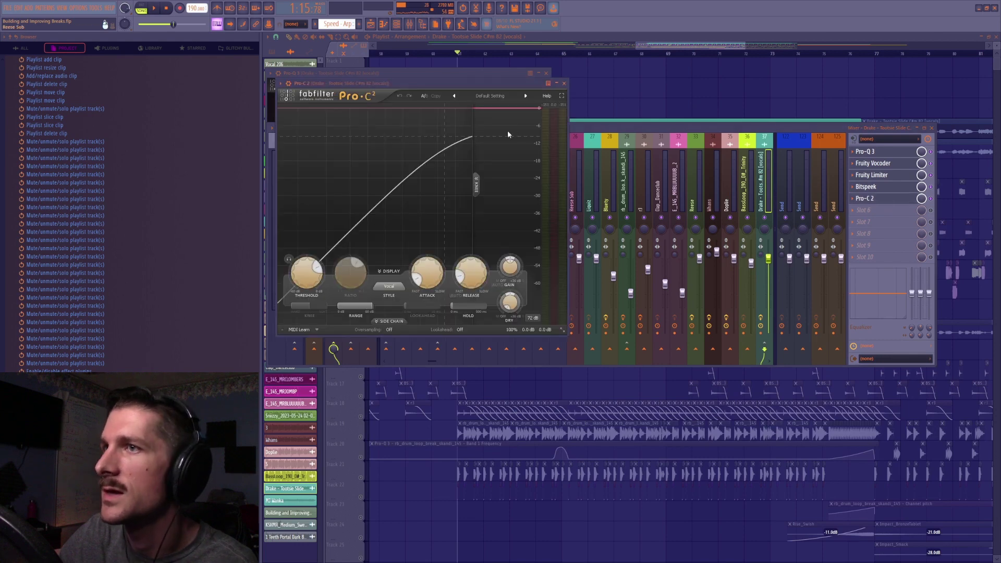
{"action": "key", "text": "space"}
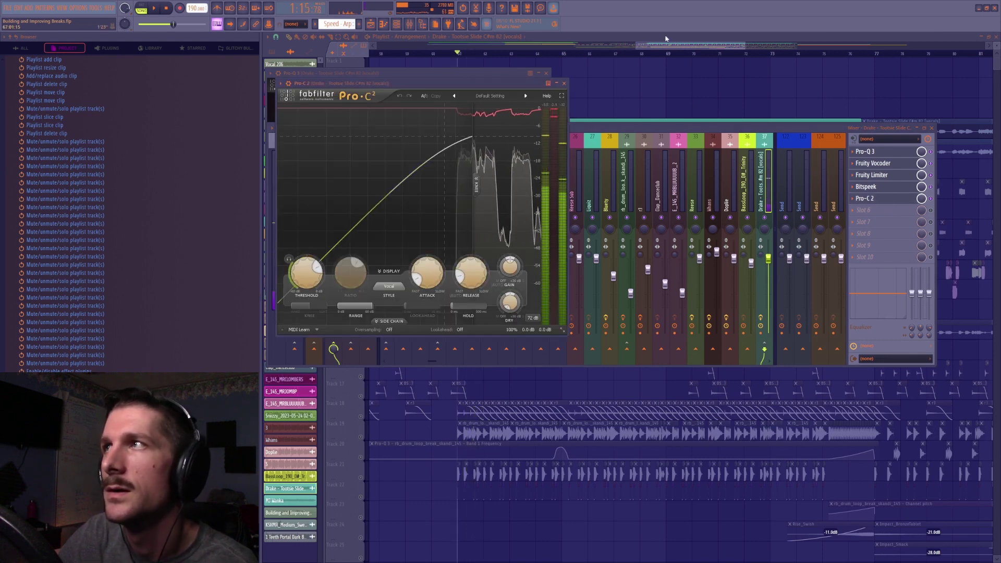
Mute the first Drake - Tootsie Slide vocal clip on track 4 of the playlist
{"action": "left_click_drag", "start_coordinate": [684, 46], "coordinate": [678, 70]}
{"action": "scroll", "coordinate": [492, 91], "scroll_direction": "up", "scroll_amount": 3}
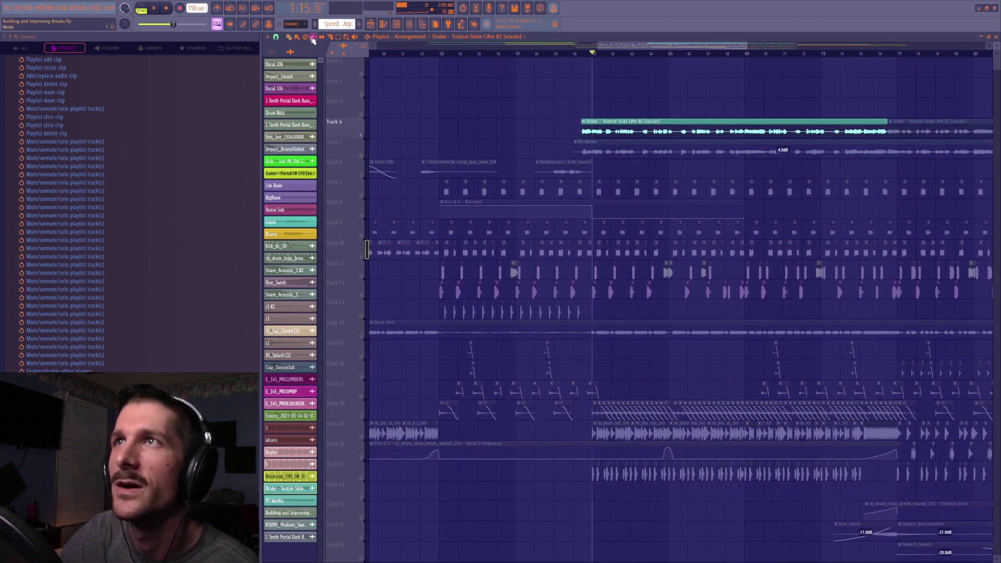
{"action": "left_click", "coordinate": [696, 126]}
{"action": "left_click_drag", "start_coordinate": [672, 46], "coordinate": [674, 79]}
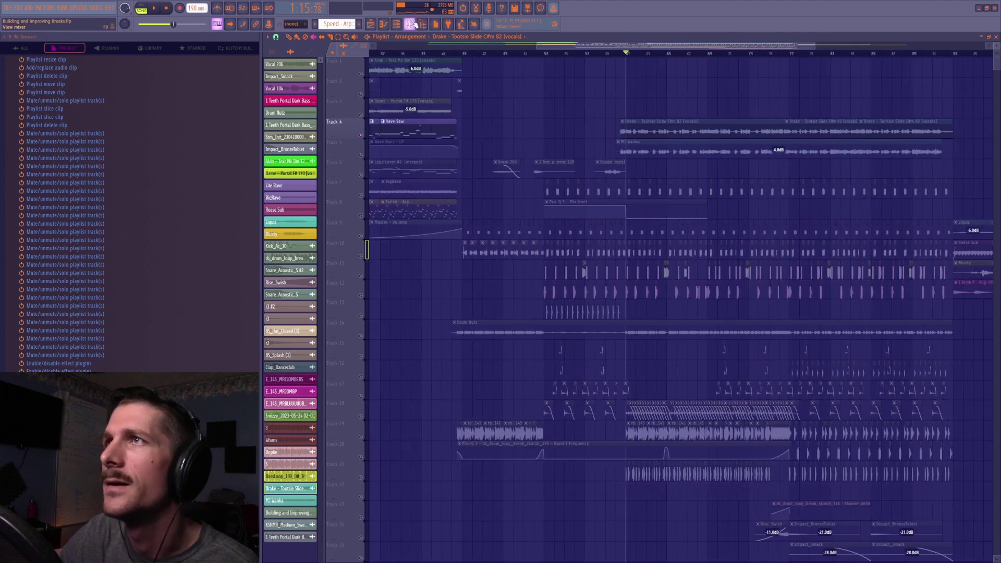
{"action": "key", "text": "F9"}
{"action": "key", "text": "F9"}
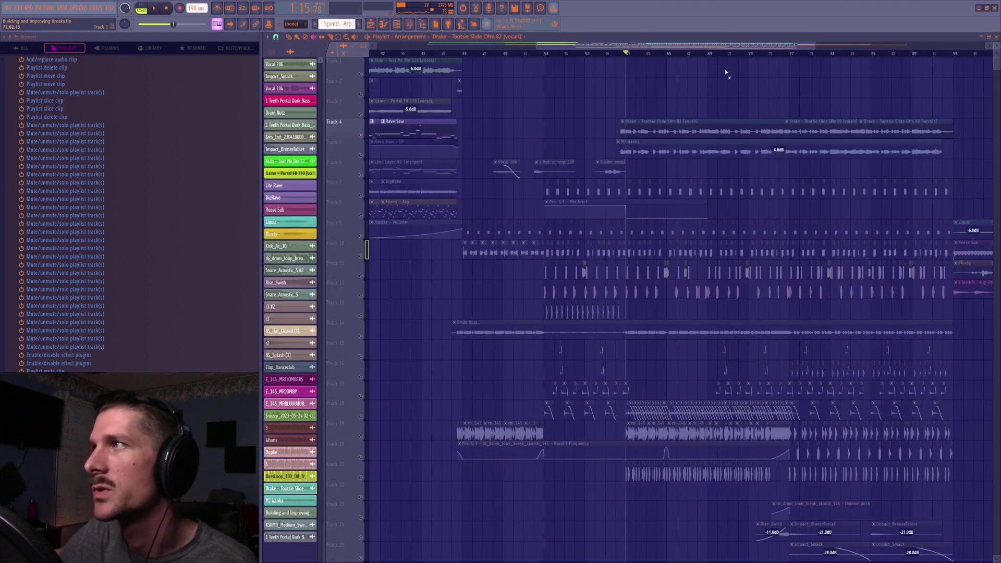
Turn off the track solo to reactivate all playlist tracks and bring the drum tracks into view
{"action": "left_click_drag", "start_coordinate": [697, 57], "coordinate": [633, 82]}
{"action": "left_click", "coordinate": [360, 175]}
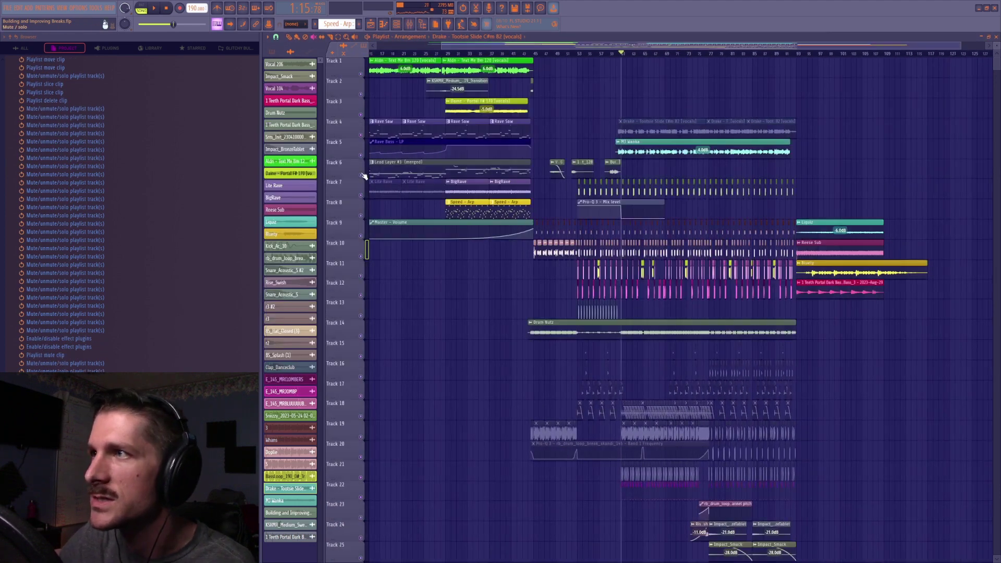
{"action": "scroll", "coordinate": [651, 92], "scroll_direction": "down", "scroll_amount": 8}
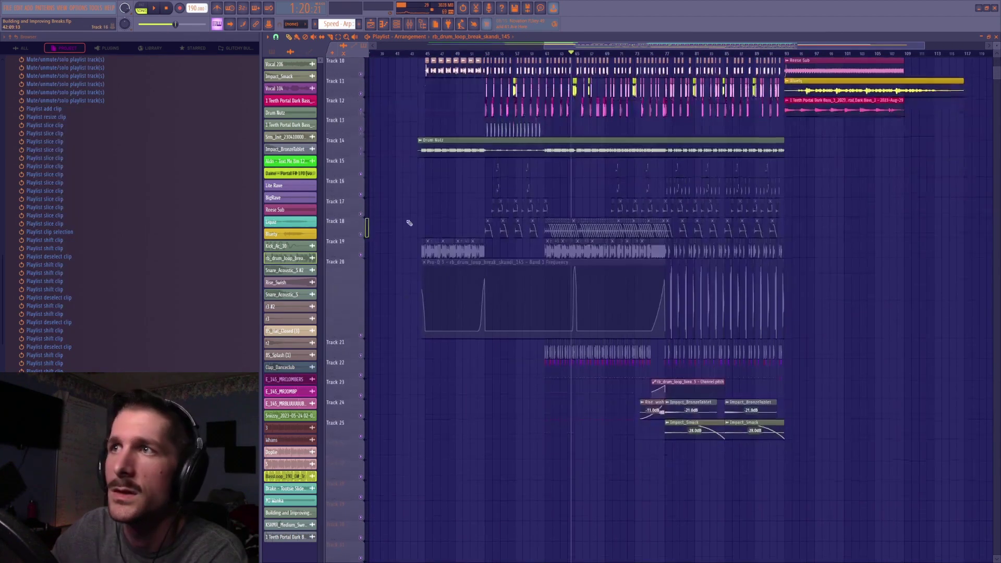
Leave only the drum tracks 15 to 23 active in the playlist
{"action": "left_click_drag", "start_coordinate": [459, 170], "coordinate": [609, 172]}
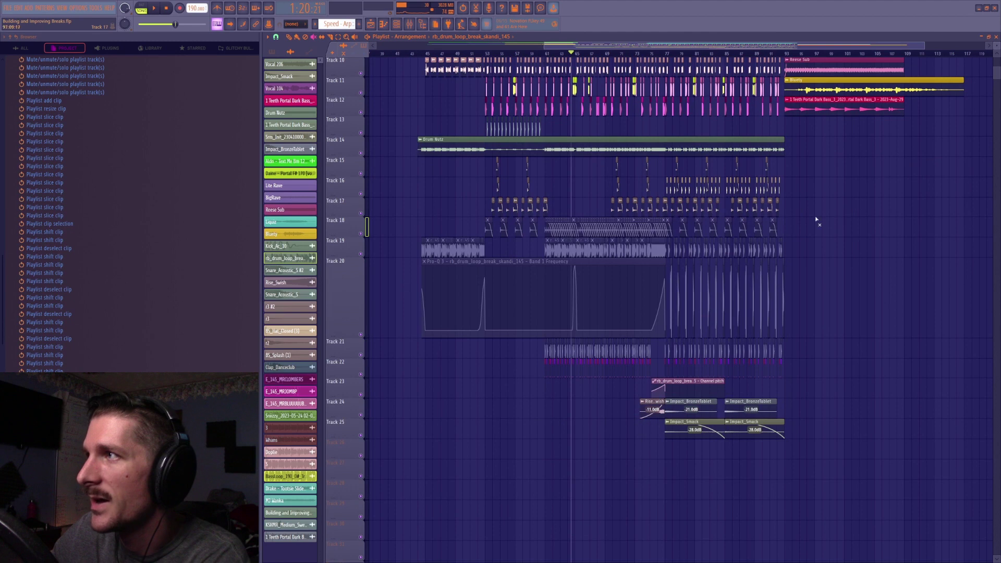
{"action": "left_click_drag", "start_coordinate": [841, 214], "coordinate": [493, 225]}
{"action": "left_click_drag", "start_coordinate": [418, 254], "coordinate": [707, 255]}
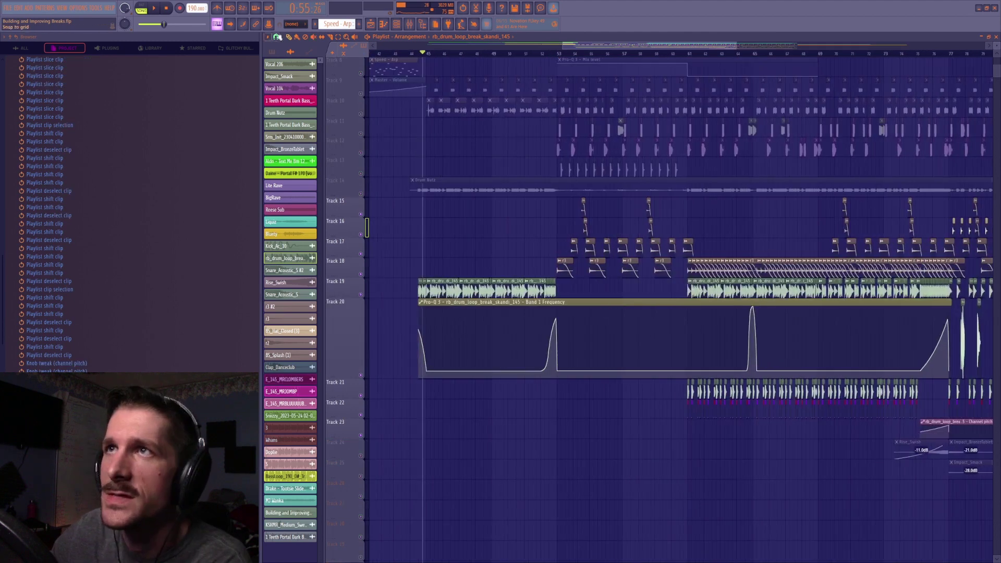
Set the playlist snap to Bar and place the playback position at bar 45, near the drum loop's start
{"action": "left_click", "coordinate": [276, 37]}
{"action": "left_click", "coordinate": [286, 156]}
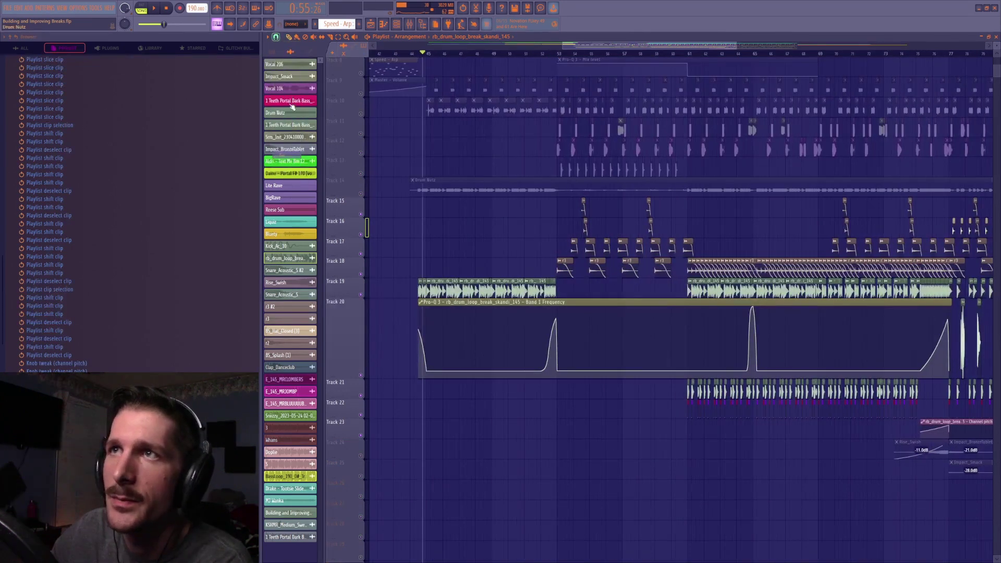
{"action": "left_click", "coordinate": [425, 54]}
{"action": "scroll", "coordinate": [426, 54], "scroll_direction": "up", "scroll_amount": 3}
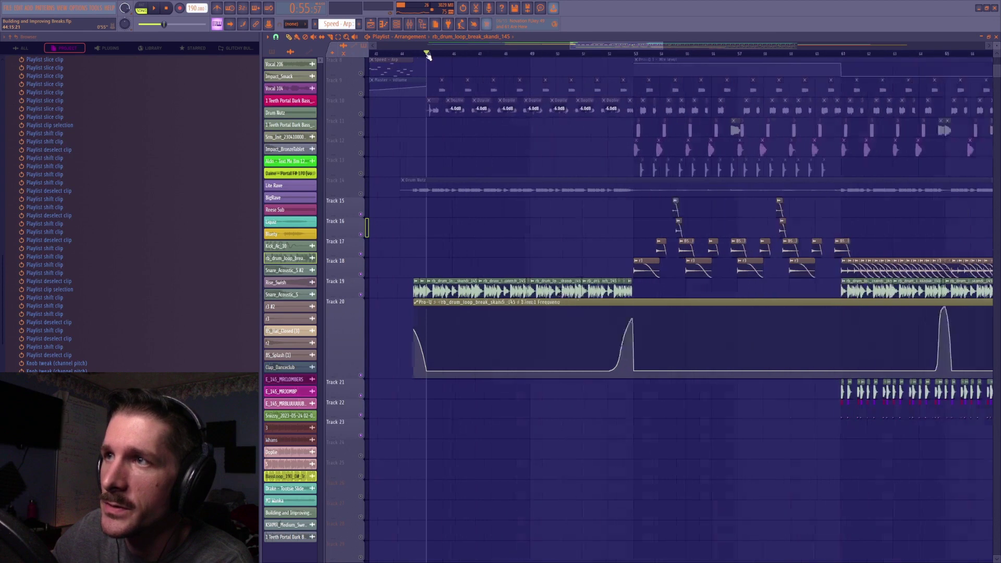
Check the sample settings of the track 19 drum loop, close them and play the loop's opening
{"action": "double_click", "coordinate": [454, 279]}
{"action": "left_click_drag", "start_coordinate": [504, 392], "coordinate": [541, 386]}
{"action": "key", "text": "Escape"}
{"action": "key", "text": "space"}
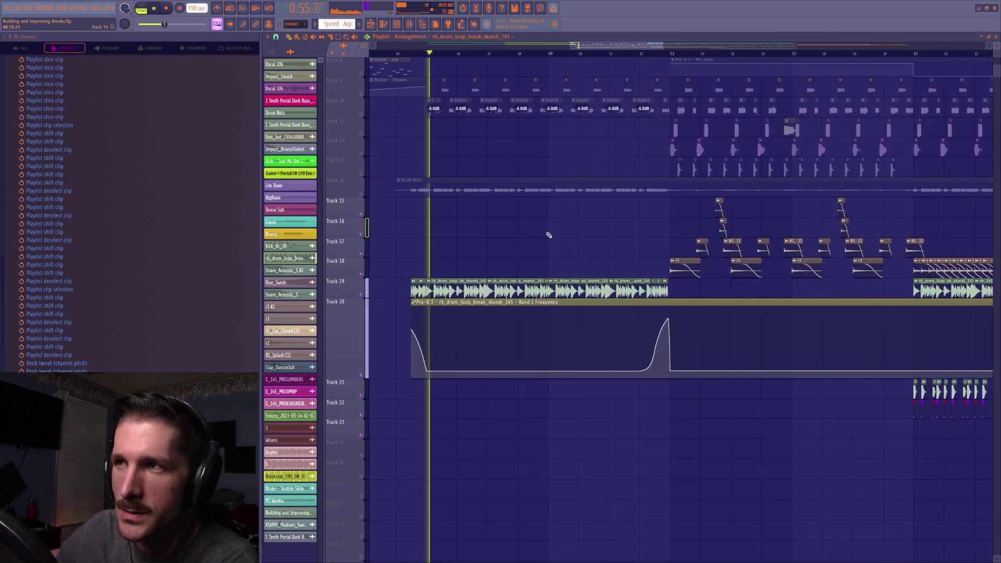
{"action": "key", "text": "space"}
Reopen the rb_drum_loop_break_skandi_145 sample settings, audition the loop from bar 45 and close the settings
{"action": "double_click", "coordinate": [519, 282]}
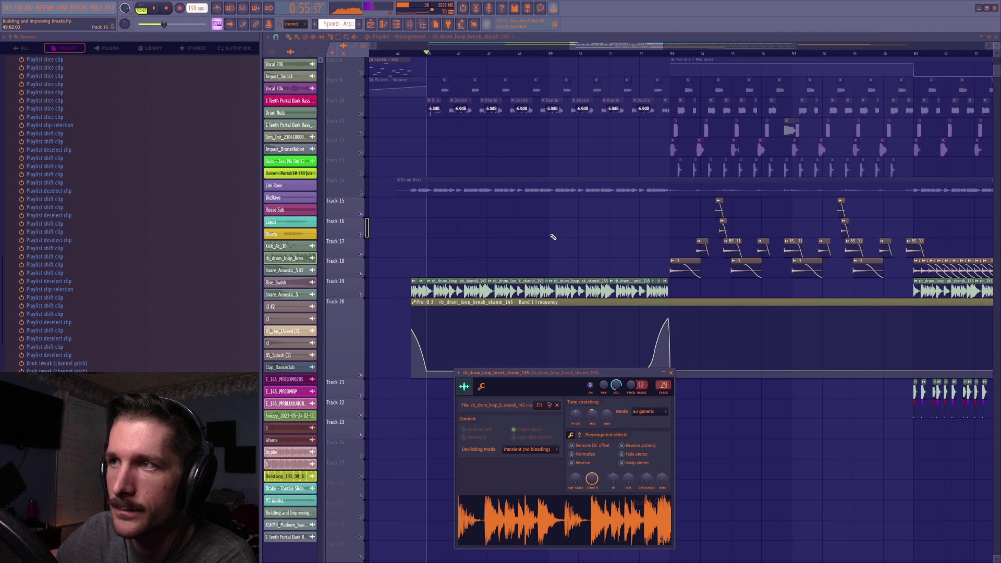
{"action": "scroll", "coordinate": [495, 57], "scroll_direction": "up", "scroll_amount": 3}
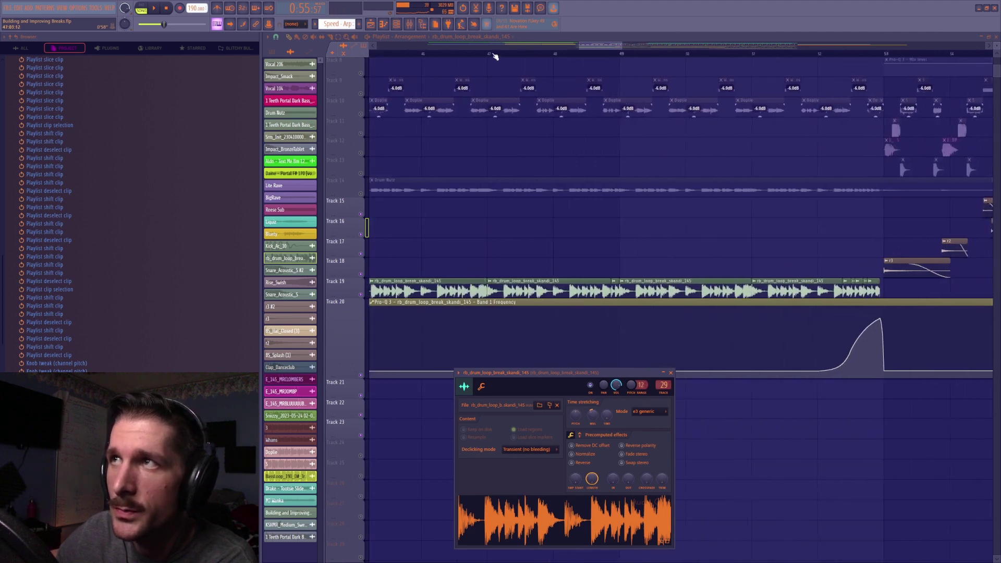
{"action": "scroll", "coordinate": [594, 57], "scroll_direction": "down", "scroll_amount": 2}
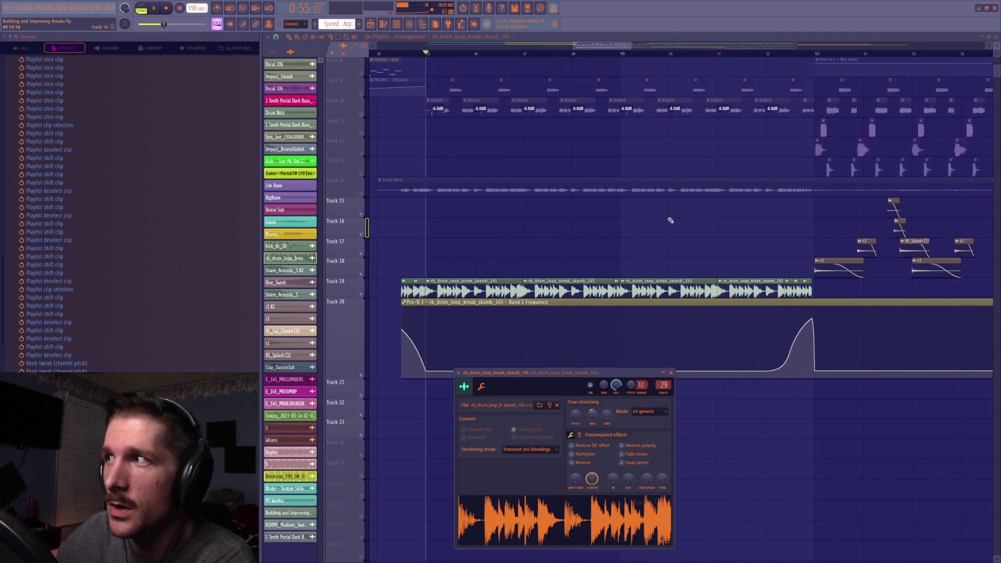
{"action": "key", "text": "space"}
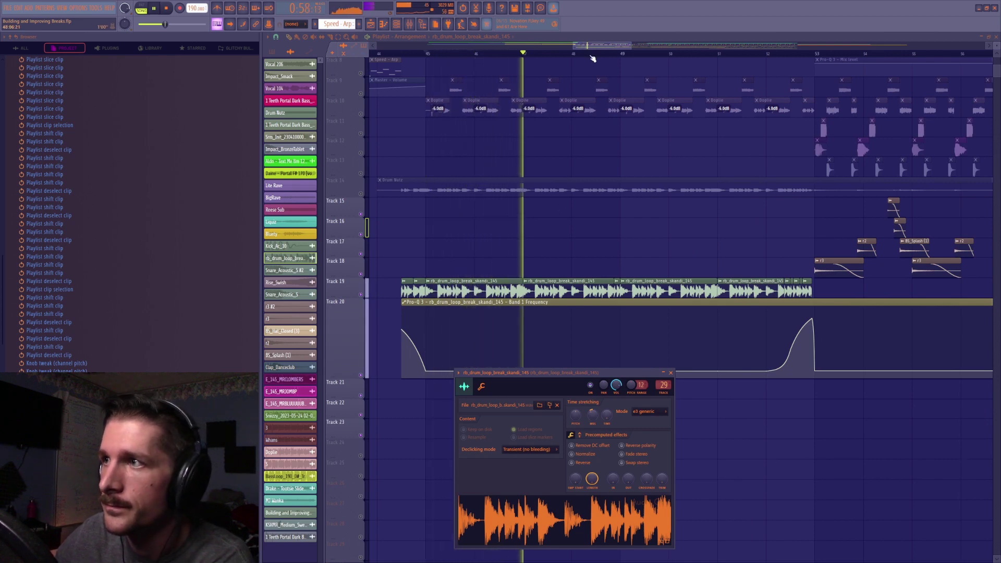
{"action": "key", "text": "space"}
{"action": "scroll", "coordinate": [632, 60], "scroll_direction": "up", "scroll_amount": 1}
{"action": "scroll", "coordinate": [623, 61], "scroll_direction": "up", "scroll_amount": 3}
{"action": "key", "text": "Escape"}
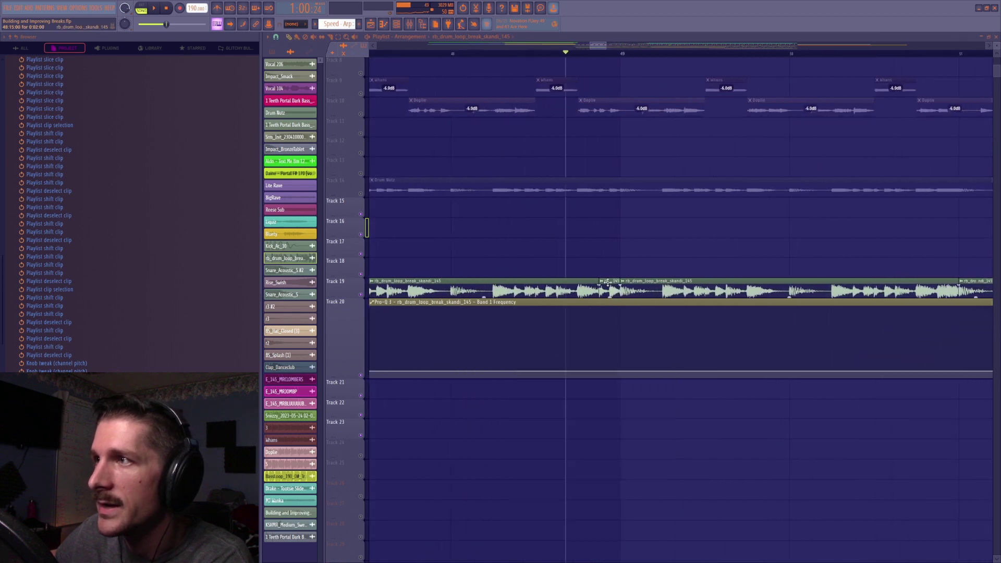
Move the short loop slice before bar 49 to track 18 and rebuild it on track 19 using 1/2 beat snap
{"action": "left_click_drag", "start_coordinate": [613, 277], "coordinate": [613, 256]}
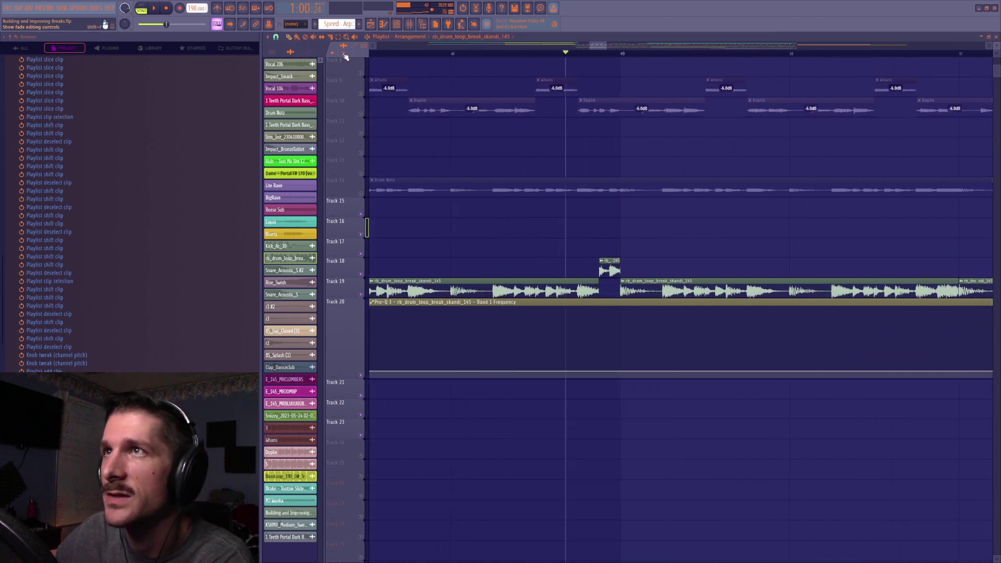
{"action": "left_click", "coordinate": [277, 37]}
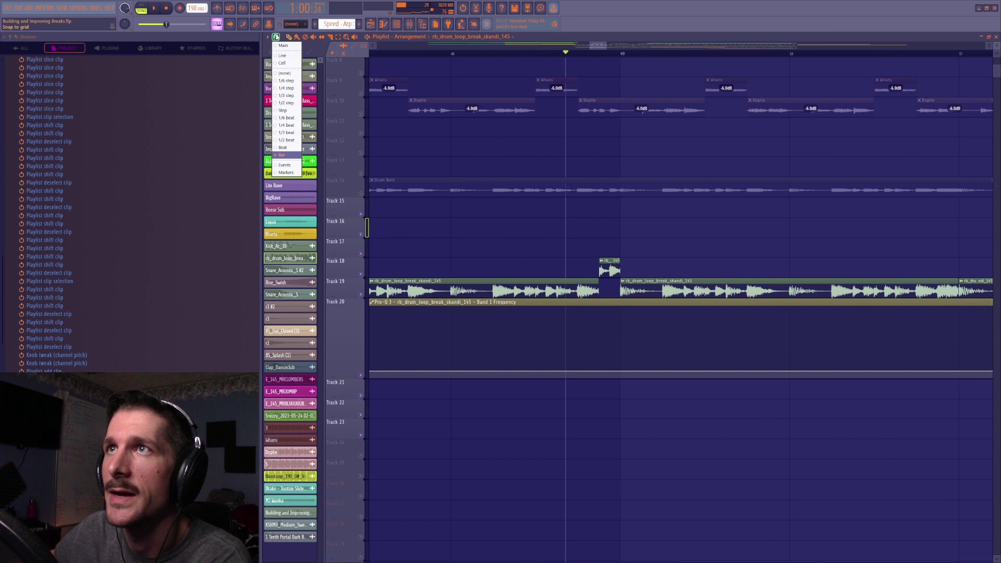
{"action": "left_click", "coordinate": [291, 142]}
{"action": "left_click_drag", "start_coordinate": [598, 280], "coordinate": [620, 280]}
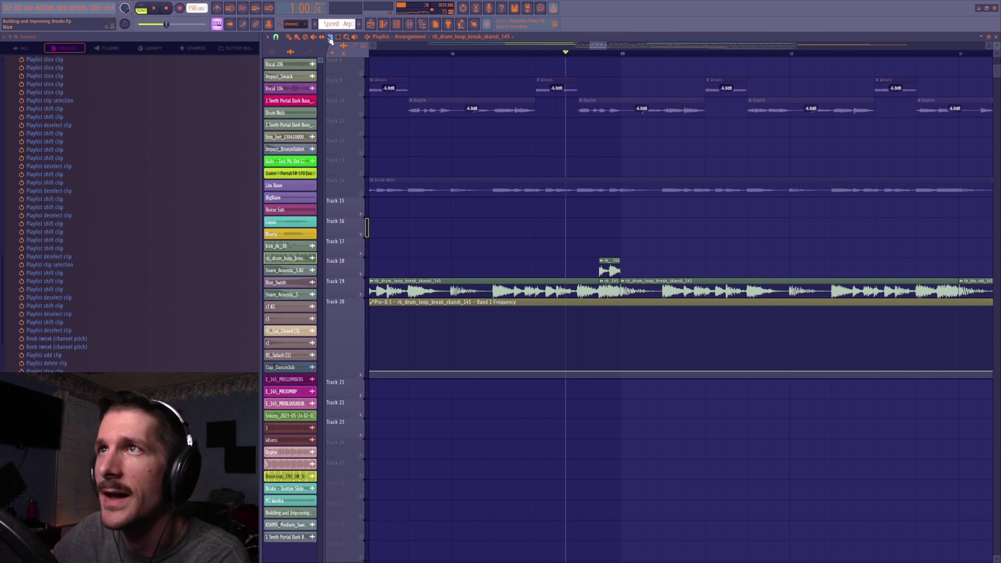
{"action": "left_click_drag", "start_coordinate": [614, 291], "coordinate": [672, 297]}
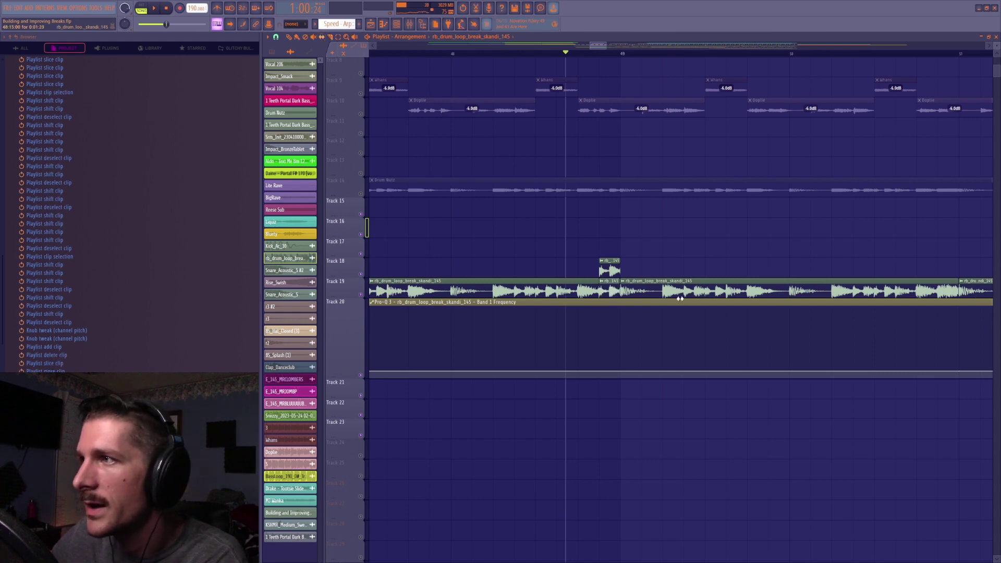
Delete the rebuilt slice and return the original slice from track 18 to its place before bar 49 on track 19
{"action": "right_click", "coordinate": [614, 285]}
{"action": "double_click", "coordinate": [610, 259]}
{"action": "key", "text": "Escape"}
{"action": "left_click_drag", "start_coordinate": [614, 261], "coordinate": [614, 281]}
Audition the track 19 drum loop from just before bar 49 up to bar 52
{"action": "scroll", "coordinate": [607, 52], "scroll_direction": "down", "scroll_amount": 2}
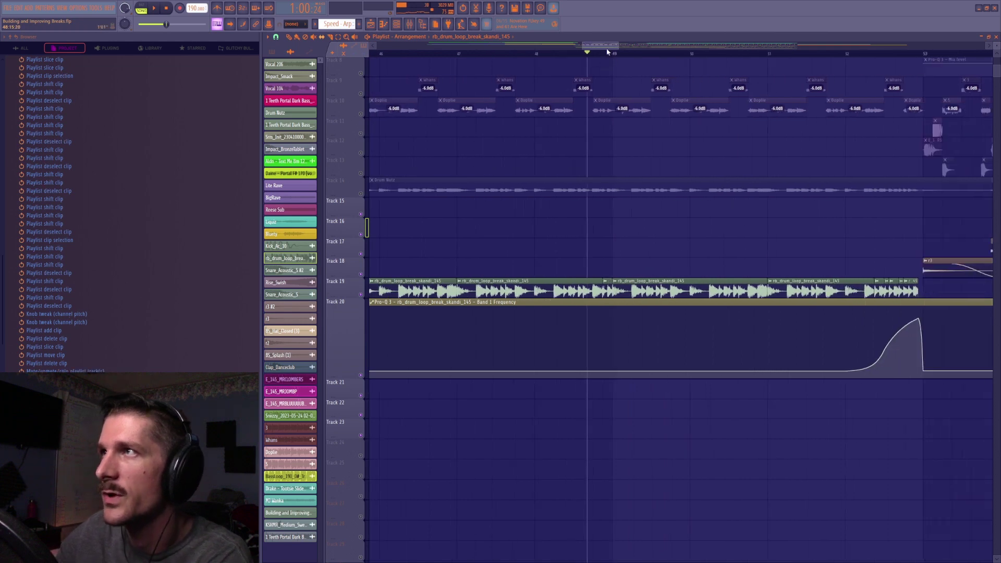
{"action": "key", "text": "space"}
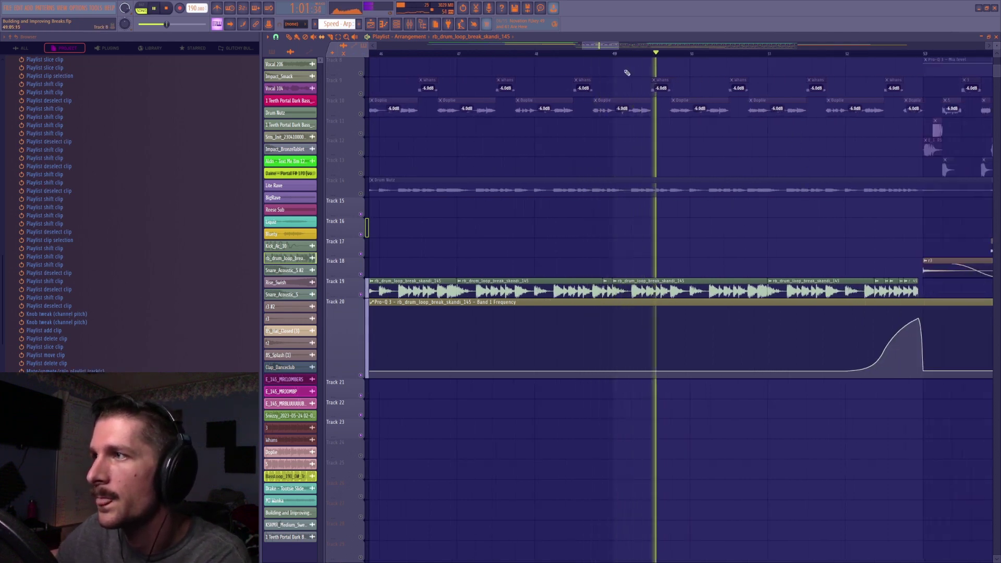
{"action": "left_click_drag", "start_coordinate": [603, 45], "coordinate": [615, 46]}
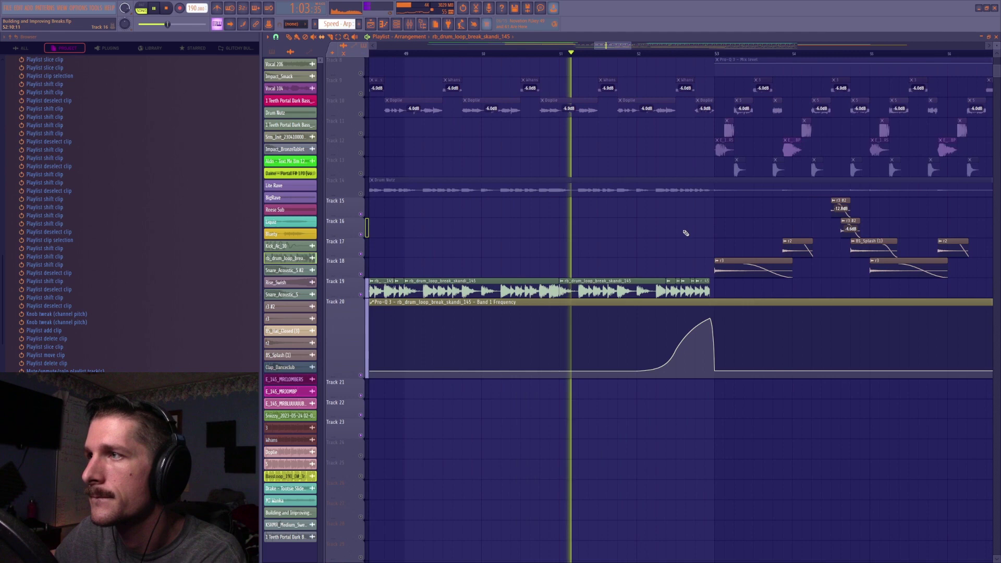
{"action": "key", "text": "space"}
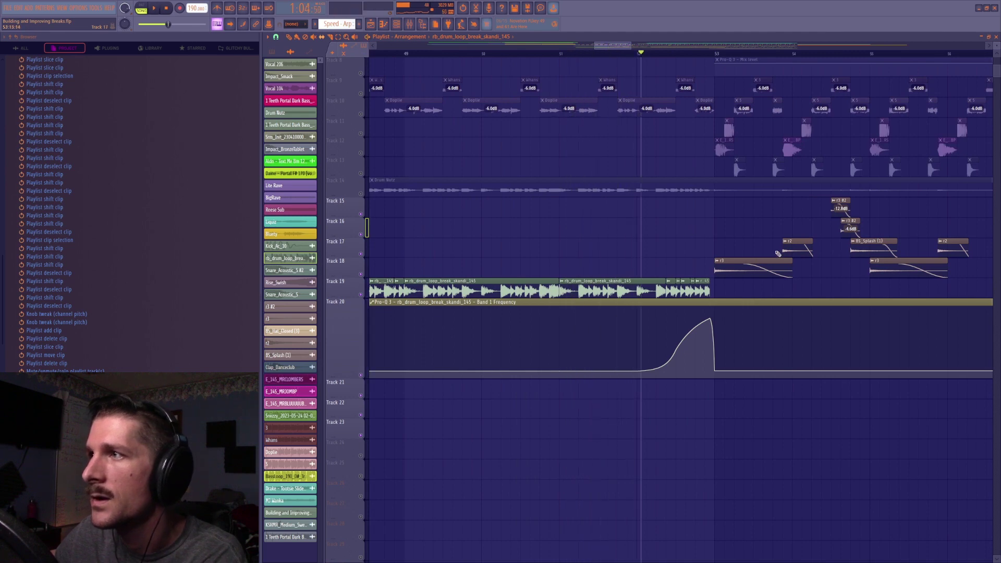
Audition the loop's ending with the track 20 Pro-Q 3 automation muted, and reactivate that track
{"action": "left_click", "coordinate": [361, 376]}
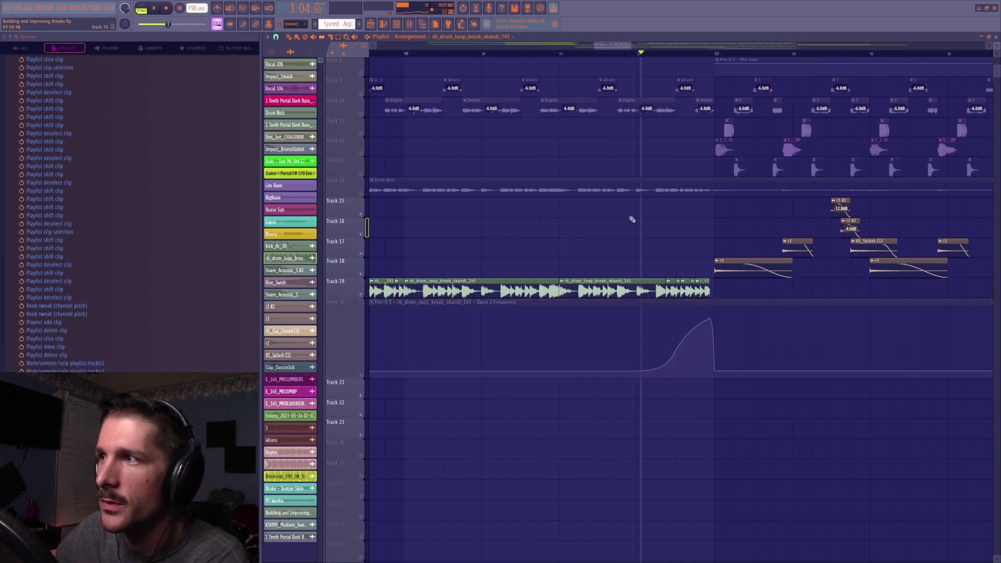
{"action": "key", "text": "space"}
{"action": "key", "text": "space"}
{"action": "left_click", "coordinate": [361, 376]}
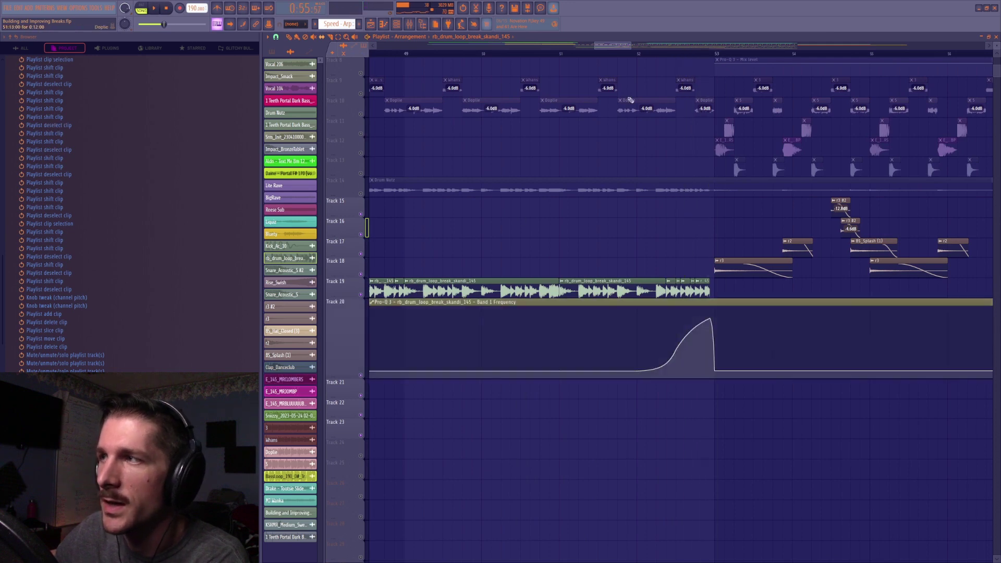
Set the playlist snap to Beat and play from bar 51 into bar 53, reactivating the other tracks during playback
{"action": "scroll", "coordinate": [660, 56], "scroll_direction": "down", "scroll_amount": 2}
{"action": "left_click", "coordinate": [276, 37]}
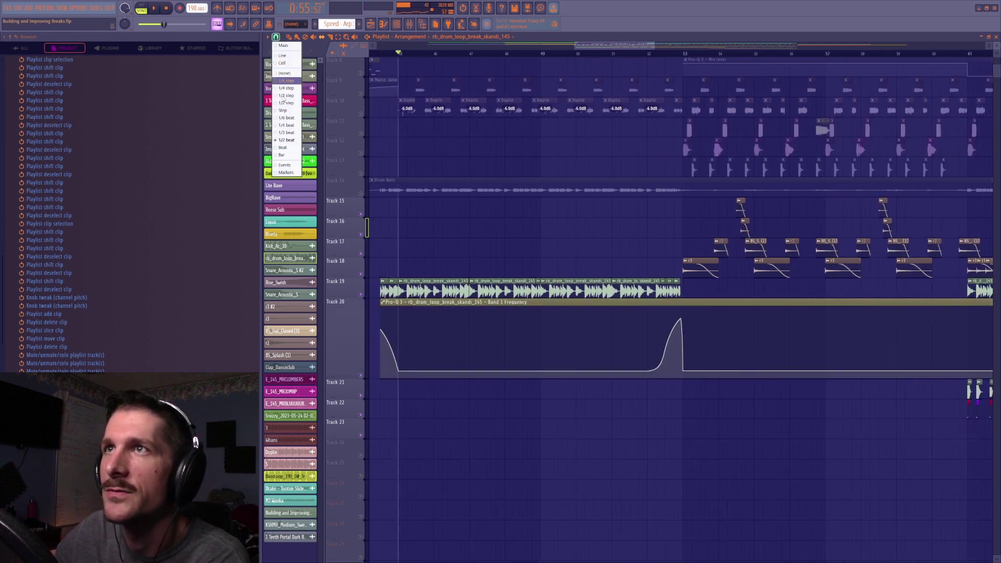
{"action": "left_click", "coordinate": [287, 149]}
{"action": "left_click", "coordinate": [612, 54]}
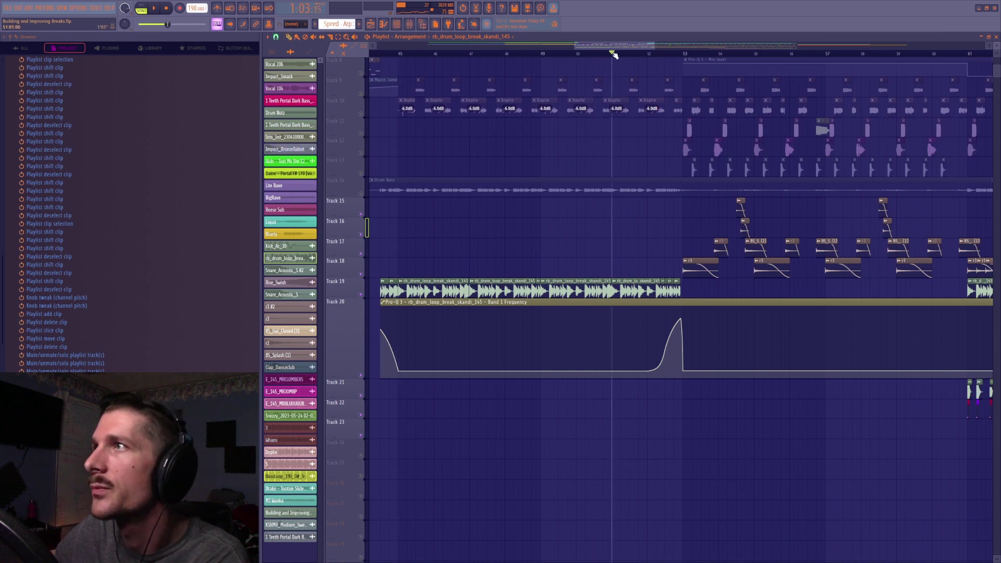
{"action": "key", "text": "space"}
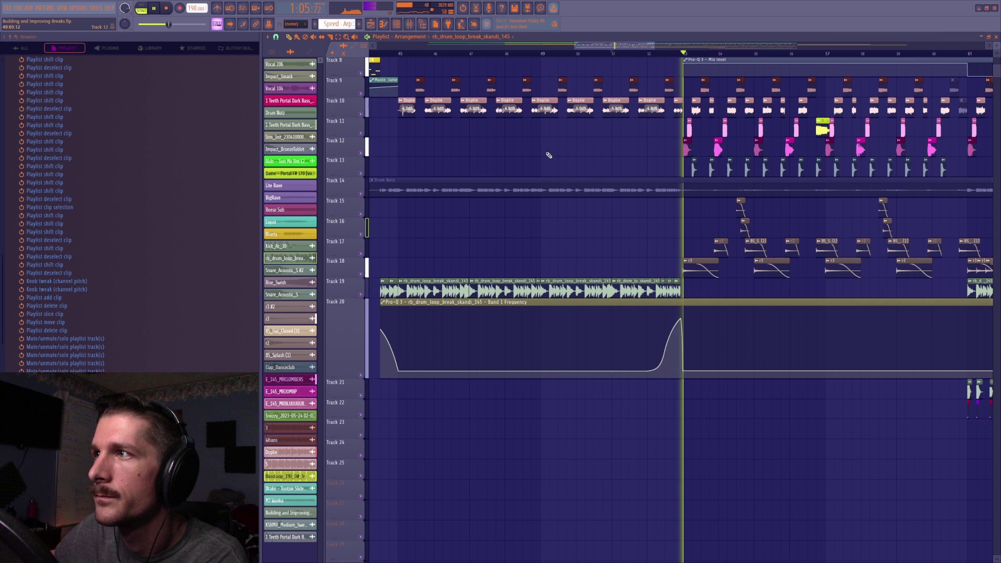
{"action": "key", "text": "space"}
Place the playback position at bar 52 and isolate the track 19 drum loop with its track 20 automation
{"action": "left_click_drag", "start_coordinate": [613, 46], "coordinate": [624, 52]}
{"action": "scroll", "coordinate": [624, 46], "scroll_direction": "up", "scroll_amount": 3}
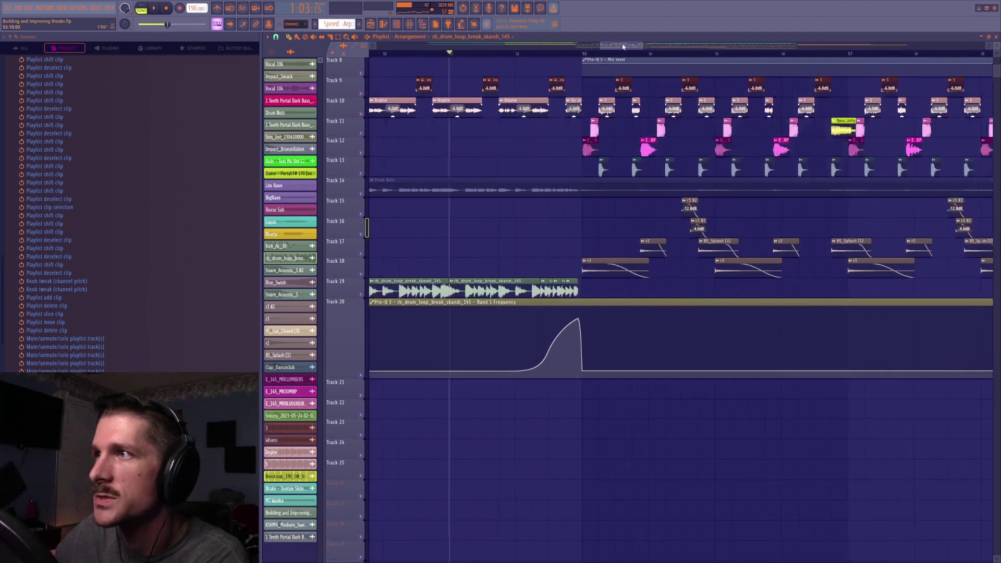
{"action": "left_click", "coordinate": [512, 53]}
{"action": "right_click", "coordinate": [360, 295]}
{"action": "left_click", "coordinate": [360, 375]}
Open the mixer, select the rb_drum_loop_break_skandi_145 track and open its Pro-MB effect
{"action": "left_click", "coordinate": [410, 25]}
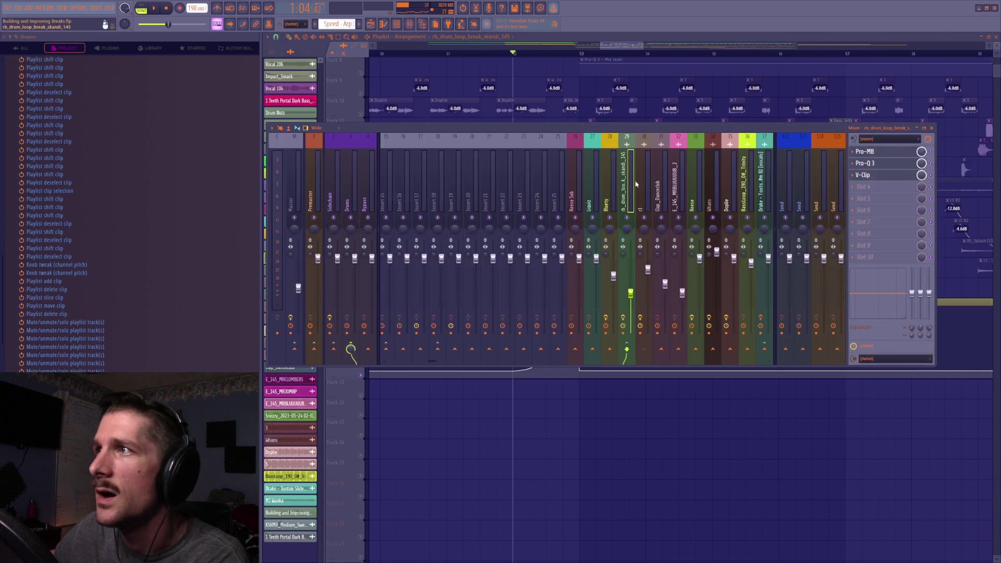
{"action": "left_click", "coordinate": [647, 187]}
{"action": "left_click", "coordinate": [631, 189]}
{"action": "left_click", "coordinate": [644, 192]}
{"action": "left_click", "coordinate": [627, 189]}
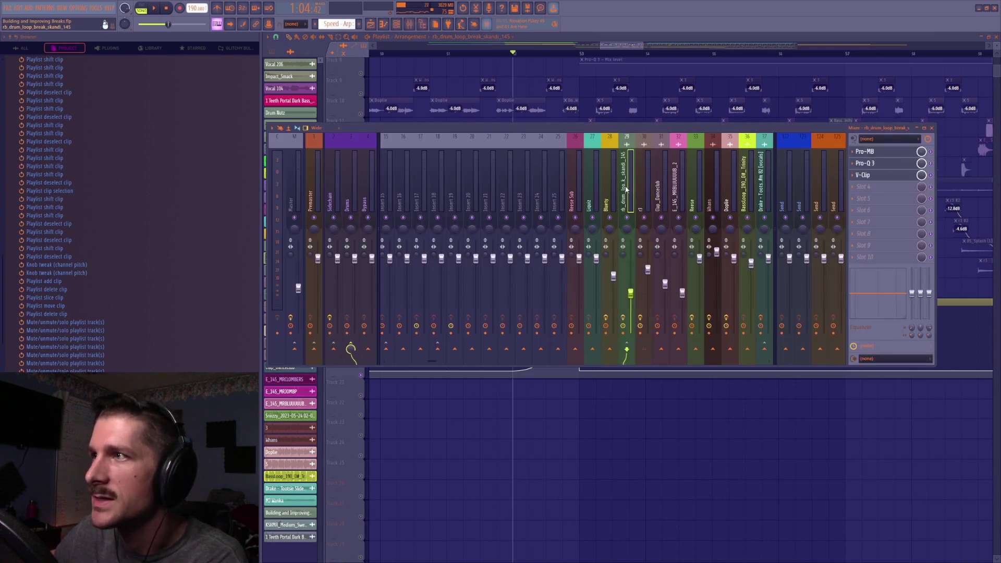
{"action": "left_click", "coordinate": [876, 152]}
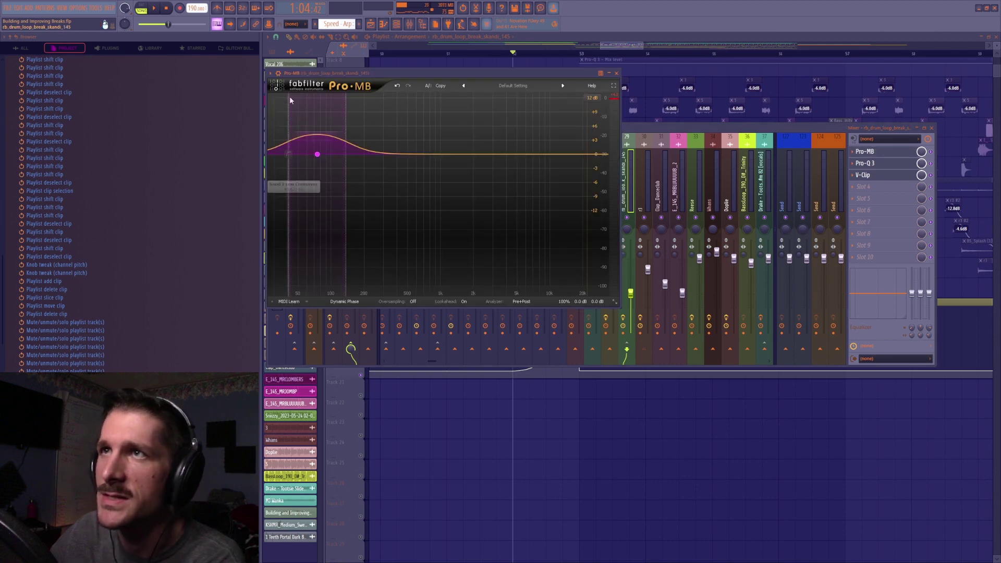
Select bars 49 to 51 as the playback range and watch the drum loop's Pro-MB during playback
{"action": "left_click_drag", "start_coordinate": [401, 59], "coordinate": [577, 59]}
{"action": "left_click_drag", "start_coordinate": [492, 52], "coordinate": [617, 57]}
{"action": "left_click", "coordinate": [410, 24]}
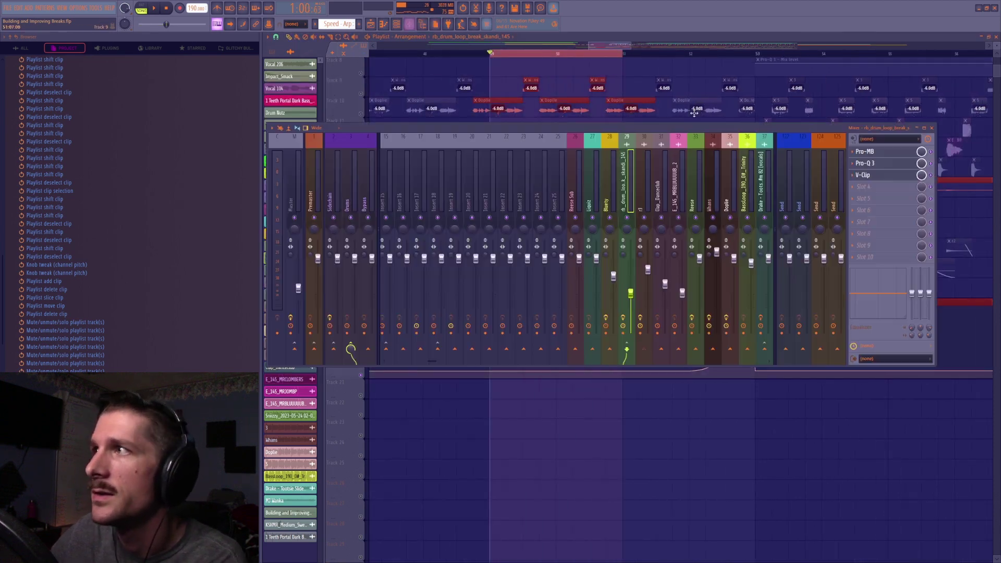
{"action": "left_click", "coordinate": [878, 155]}
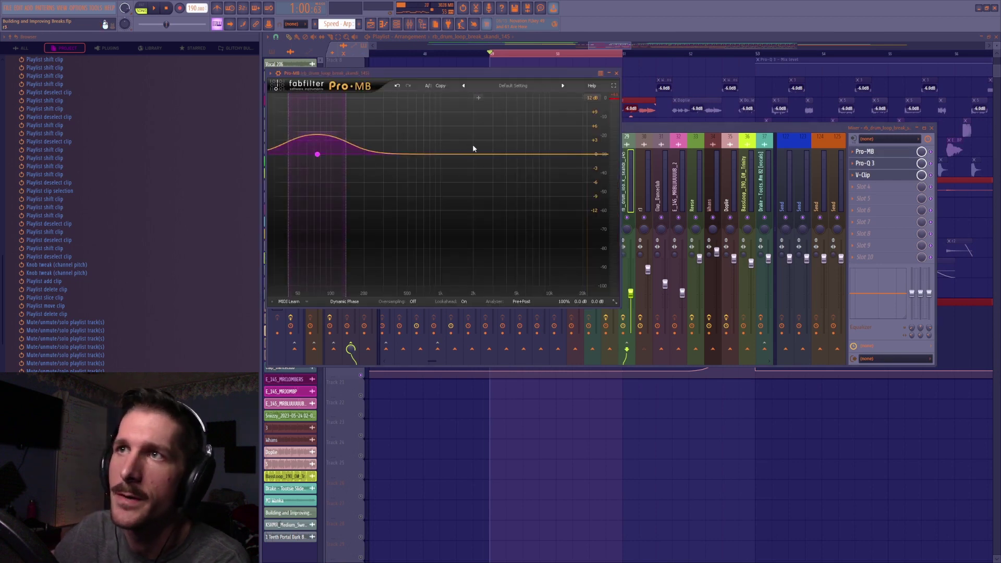
{"action": "key", "text": "space"}
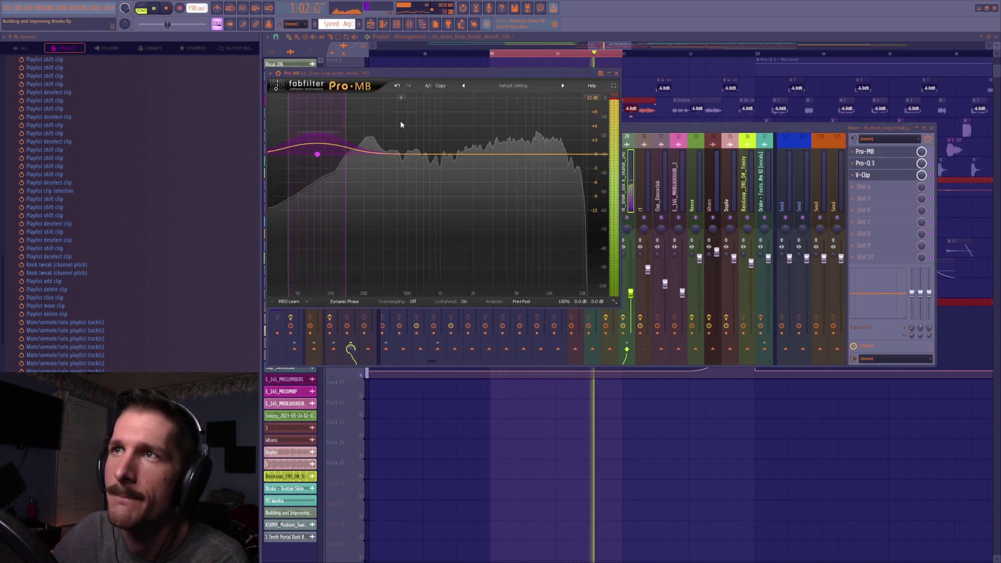
Solo band 1 in Pro-MB, show its compression controls and listen to the isolated low band
{"action": "left_click", "coordinate": [295, 98]}
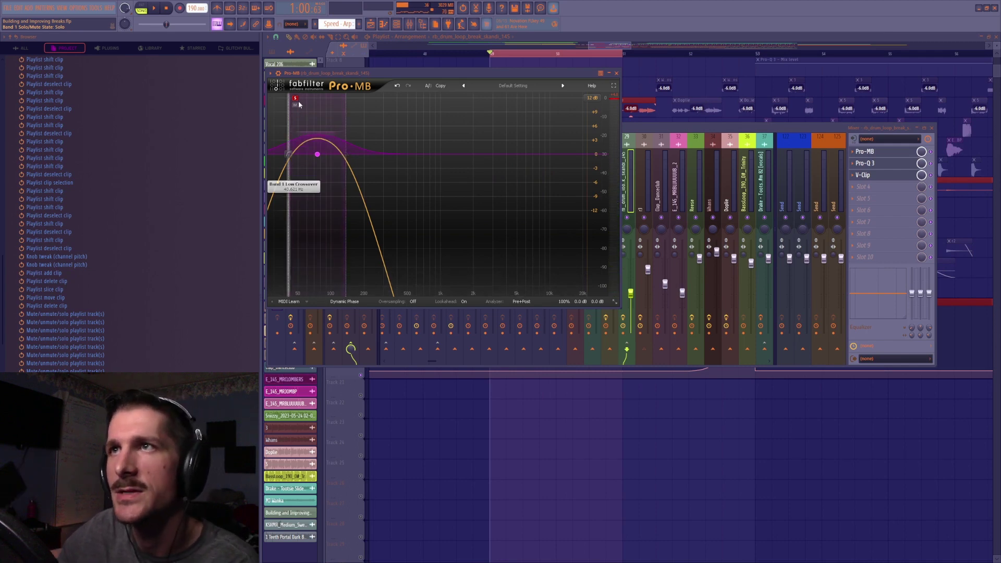
{"action": "left_click", "coordinate": [318, 156]}
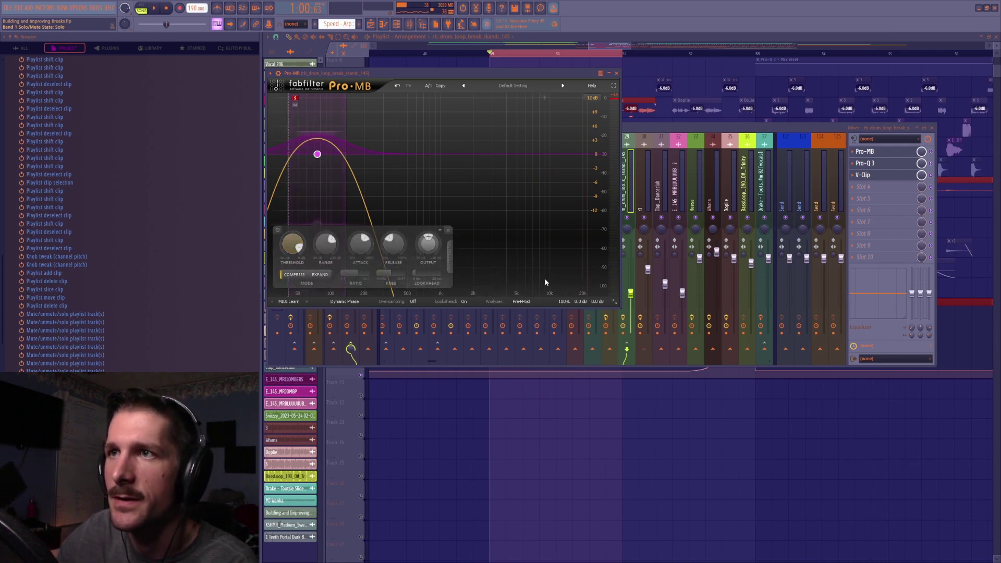
{"action": "key", "text": "space"}
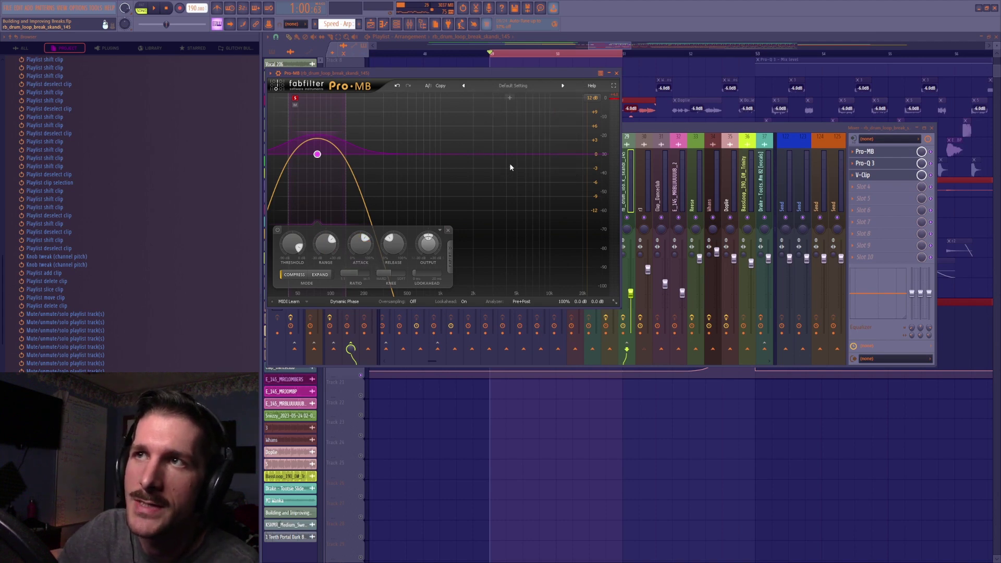
{"action": "key", "text": "space"}
{"action": "key", "text": "space"}
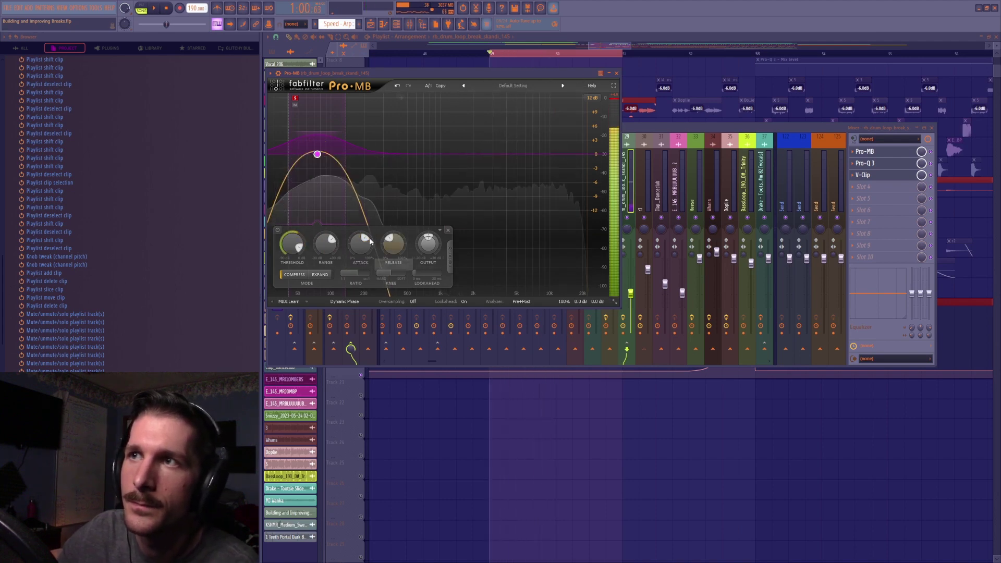
Lower the attack of Pro-MB's soloed band 1 and play the selected range to hear the difference
{"action": "left_click_drag", "start_coordinate": [361, 243], "coordinate": [361, 266]}
{"action": "key", "text": "space"}
{"action": "key", "text": "space"}
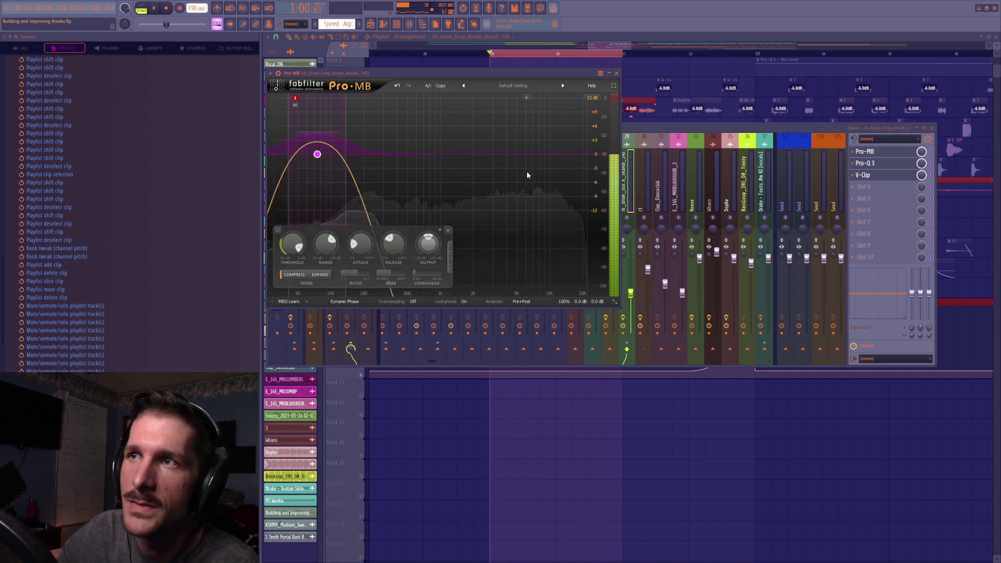
Undo the attack change on Pro-MB's band 1 and replay the selected range to compare
{"action": "key", "text": "ctrl+z"}
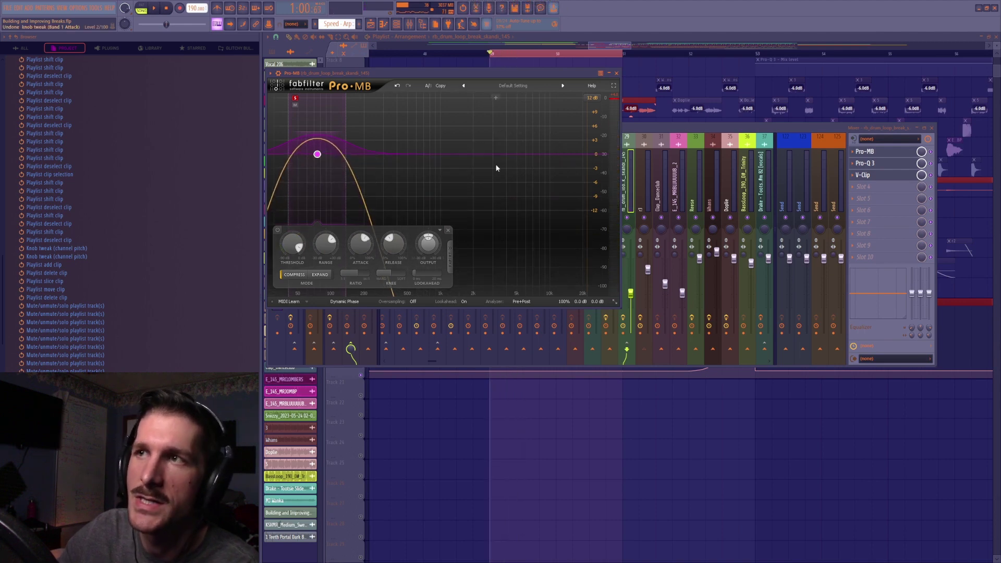
{"action": "key", "text": "space"}
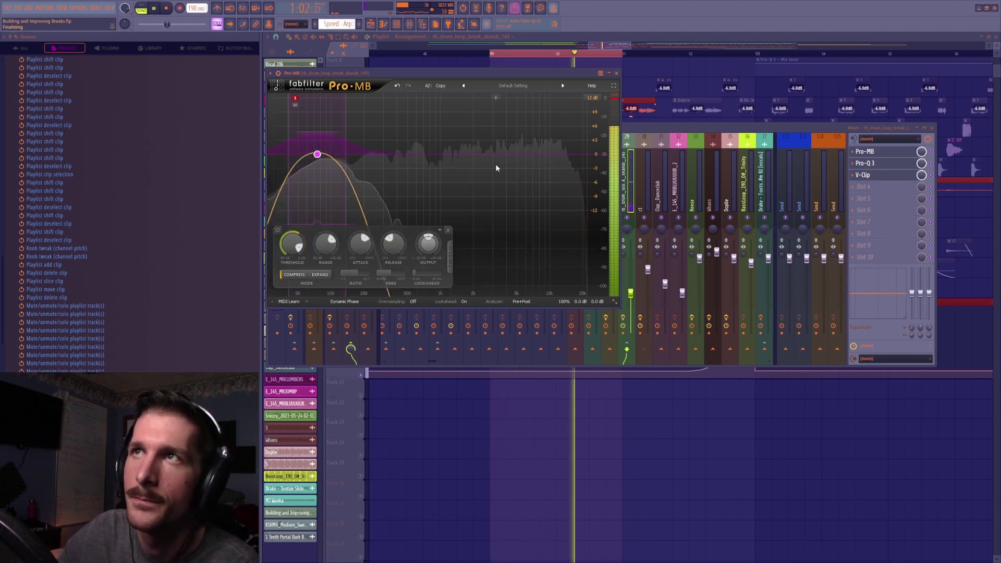
{"action": "key", "text": "space"}
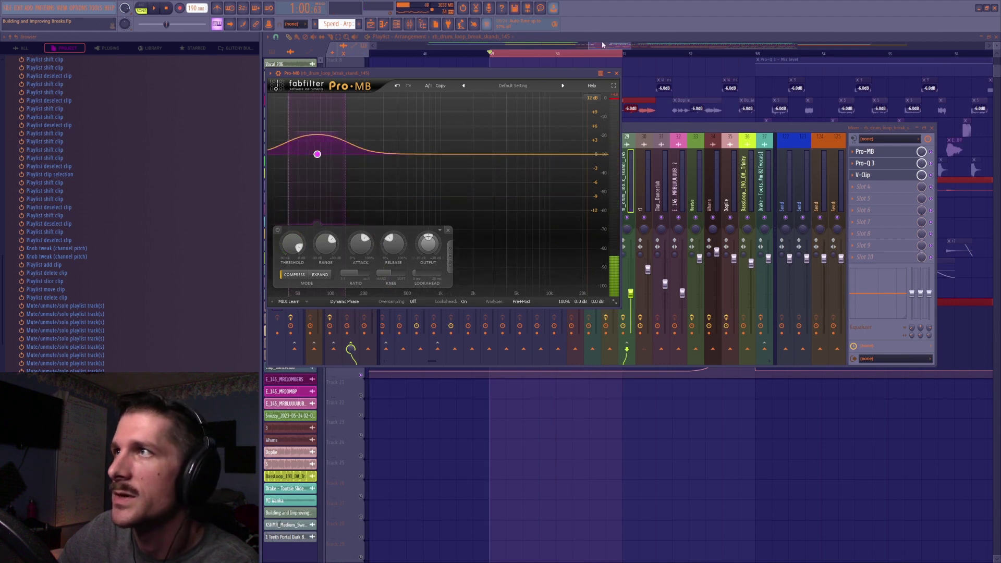
Switch from Pro-MB to the drum loop's Pro-Q 3 effect for a brief look, leaving the playlist in view
{"action": "left_click", "coordinate": [603, 45]}
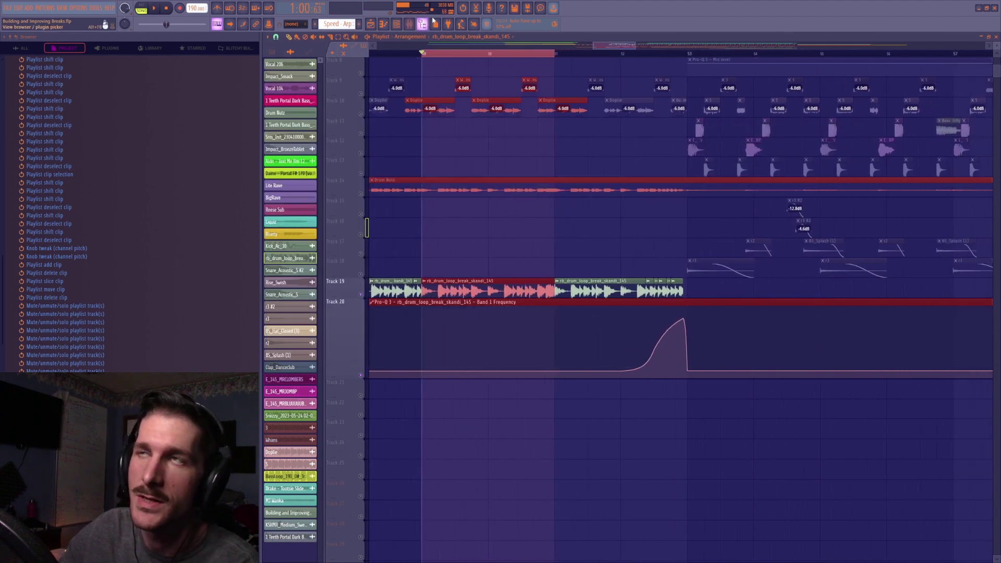
{"action": "left_click", "coordinate": [420, 25]}
{"action": "left_click", "coordinate": [865, 163]}
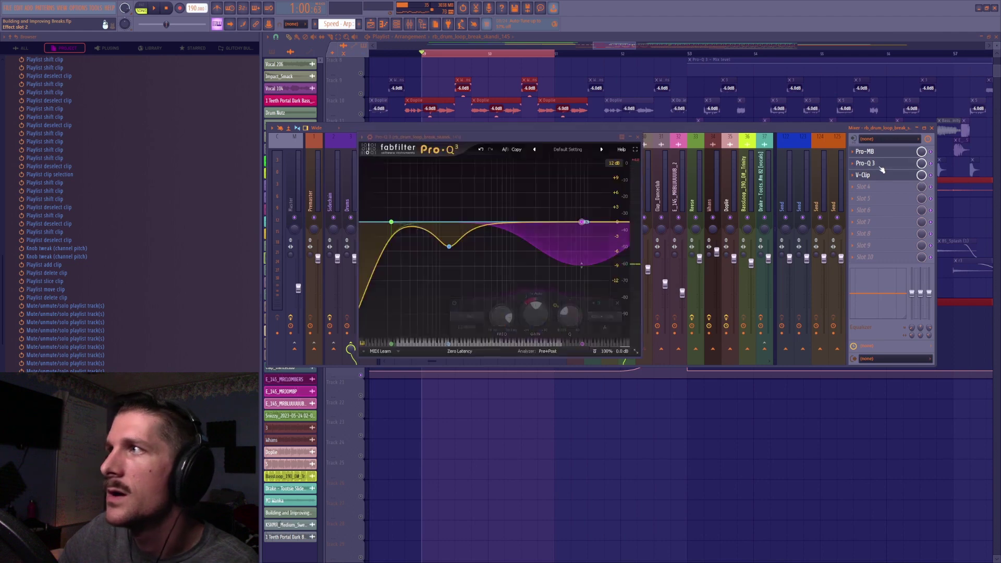
{"action": "key", "text": "space"}
{"action": "left_click", "coordinate": [611, 47]}
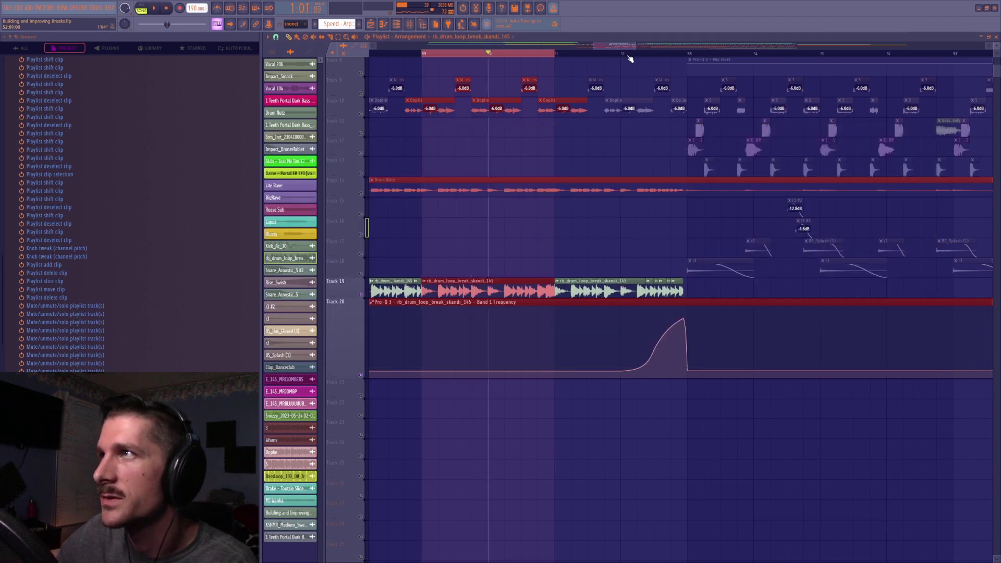
Select bars 52 to 53 as the playback range and listen to the drum loop's Pro-Q 3 band 1 frequency automation
{"action": "left_click_drag", "start_coordinate": [621, 53], "coordinate": [690, 54]}
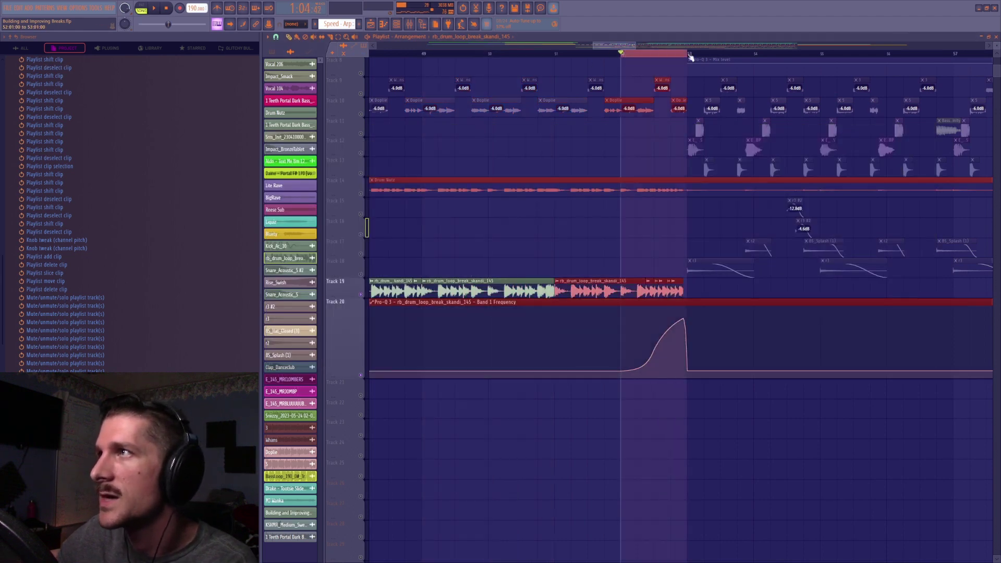
{"action": "left_click", "coordinate": [417, 27]}
{"action": "left_click", "coordinate": [865, 163]}
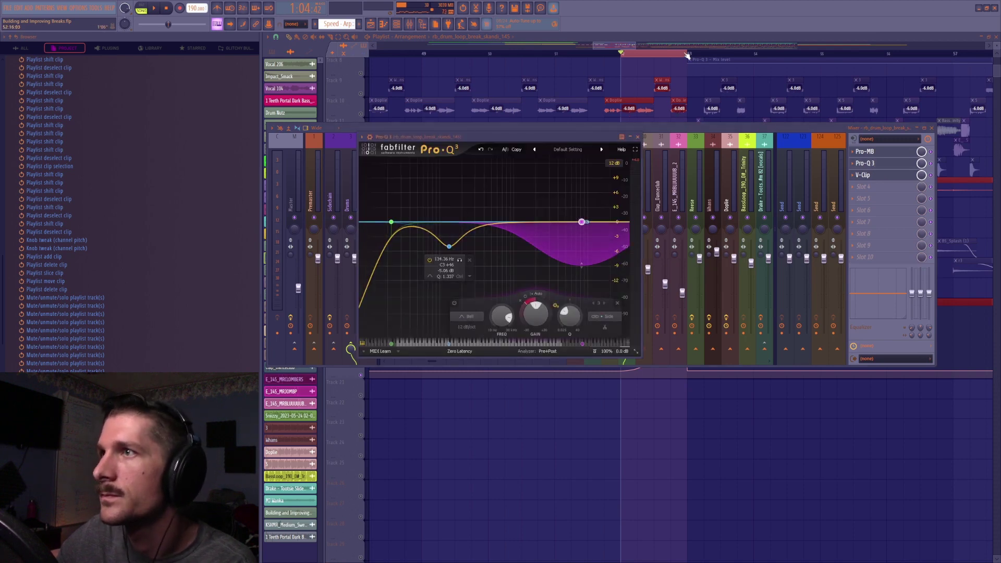
{"action": "key", "text": "F12"}
{"action": "key", "text": "space"}
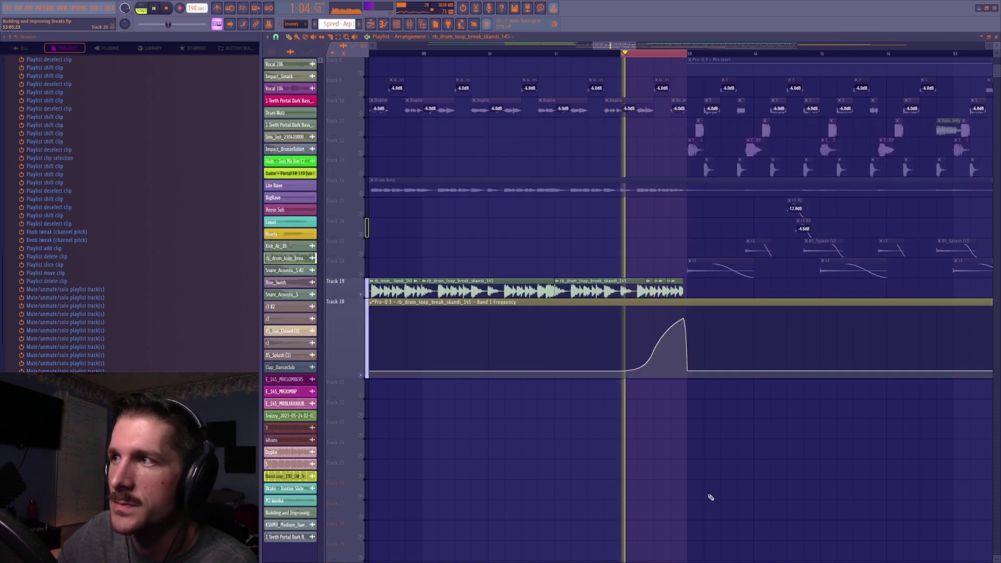
{"action": "key", "text": "space"}
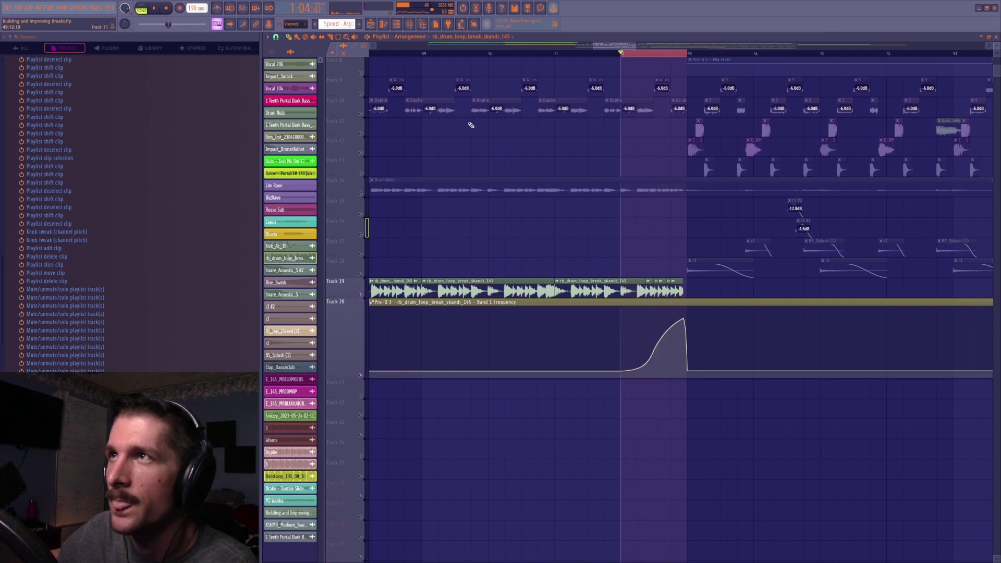
Reopen the drum loop's Pro-Q 3, watch its low-cut band move while the range plays, and return to the playlist
{"action": "left_click", "coordinate": [410, 24]}
{"action": "left_click", "coordinate": [876, 164]}
{"action": "key", "text": "space"}
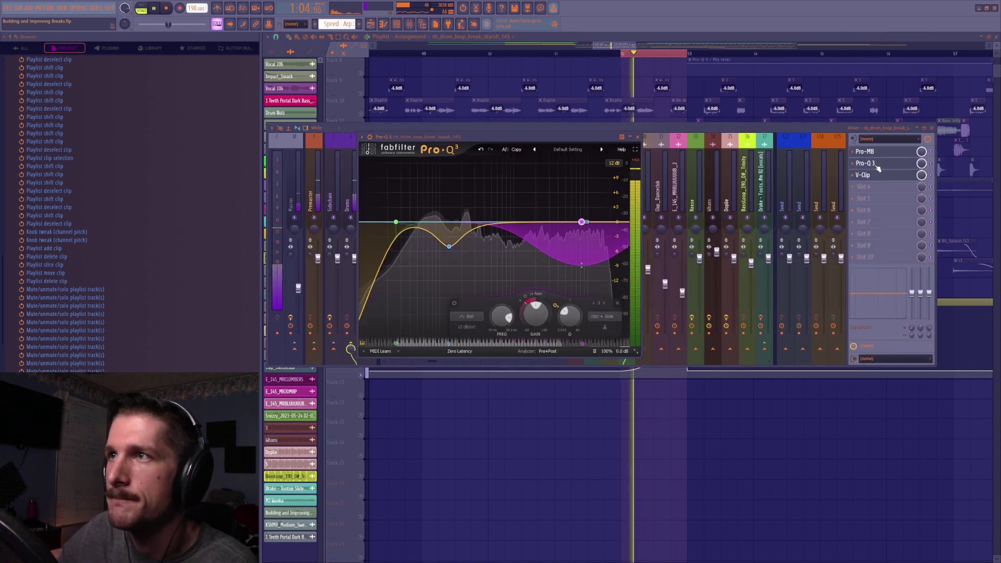
{"action": "key", "text": "space"}
{"action": "right_click", "coordinate": [777, 435]}
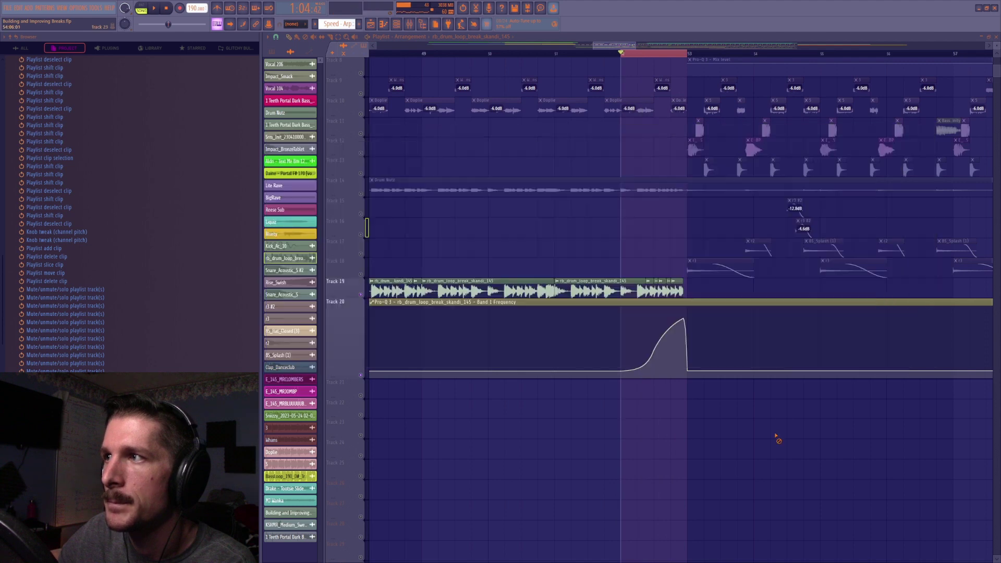
Select bars 49 to 51 as the playback range and reopen Pro-Q 3 on the drum loop's mixer track
{"action": "left_click", "coordinate": [555, 53]}
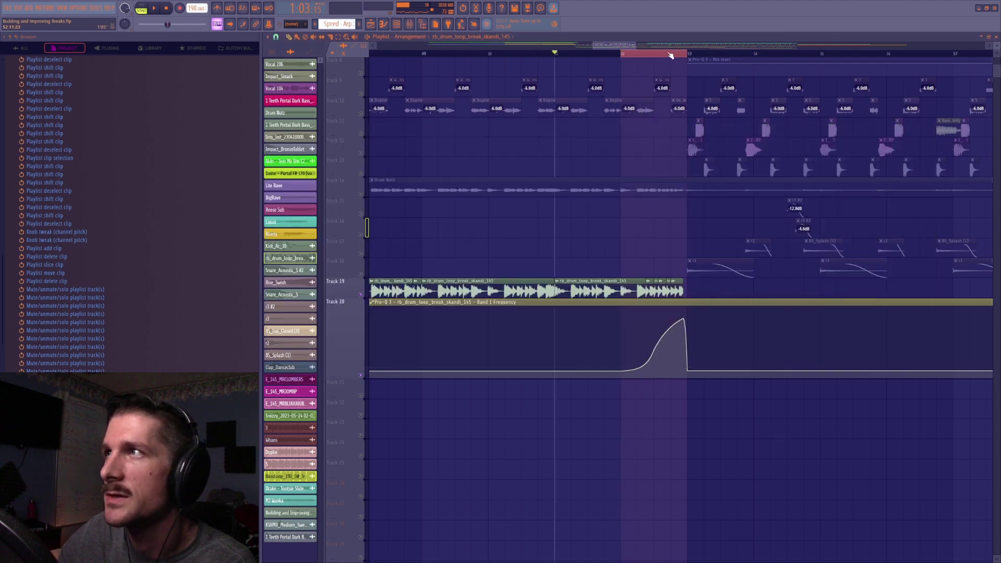
{"action": "left_click_drag", "start_coordinate": [672, 55], "coordinate": [571, 57]}
{"action": "left_click_drag", "start_coordinate": [685, 54], "coordinate": [424, 54]}
{"action": "left_click", "coordinate": [410, 24]}
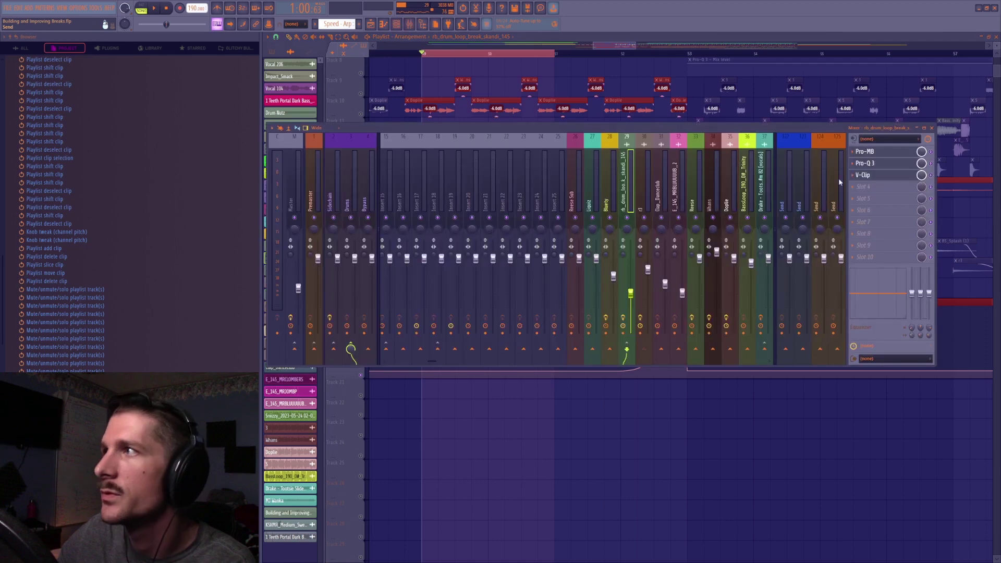
{"action": "left_click", "coordinate": [865, 163]}
Audition Pro-Q 3's band 2 dip at 134.36 Hz soloed during playback, and replay the range with its solo off
{"action": "left_click", "coordinate": [459, 259]}
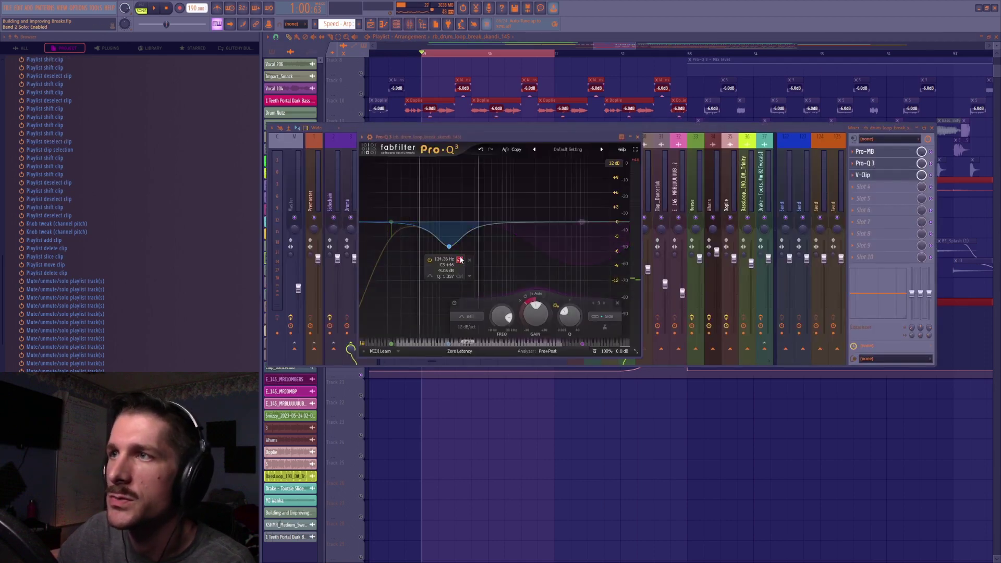
{"action": "key", "text": "space"}
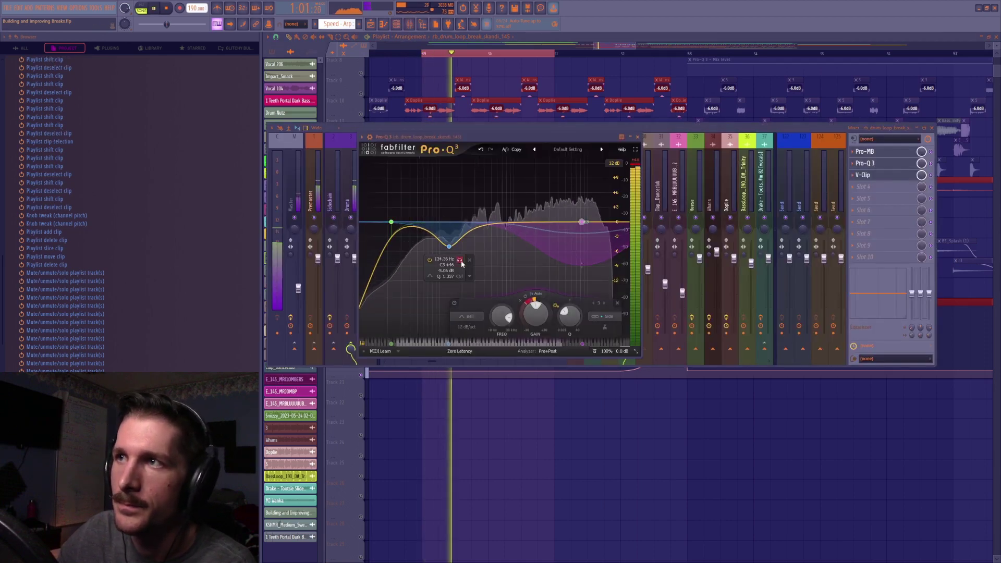
{"action": "left_click", "coordinate": [460, 260]}
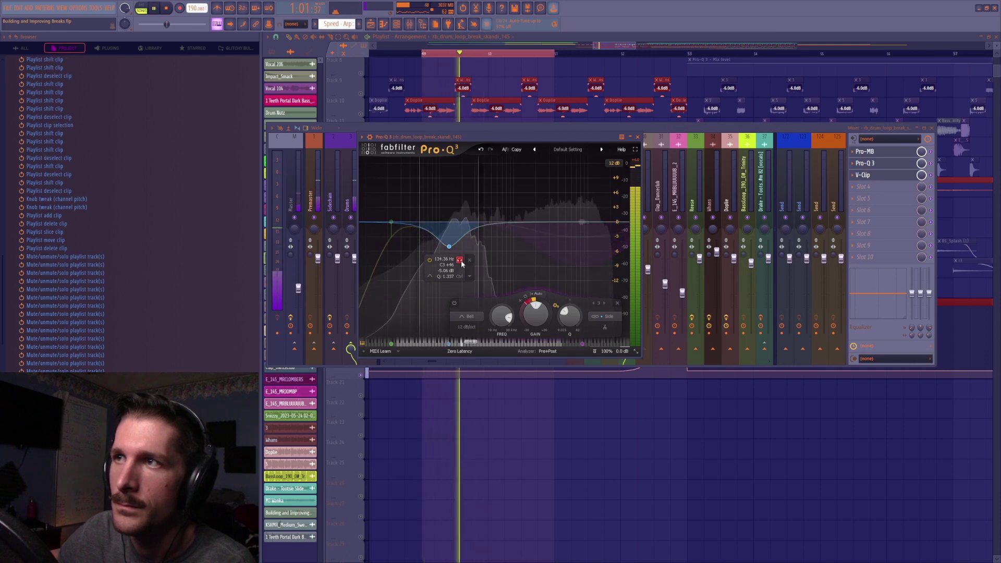
{"action": "key", "text": "space"}
{"action": "left_click", "coordinate": [460, 261]}
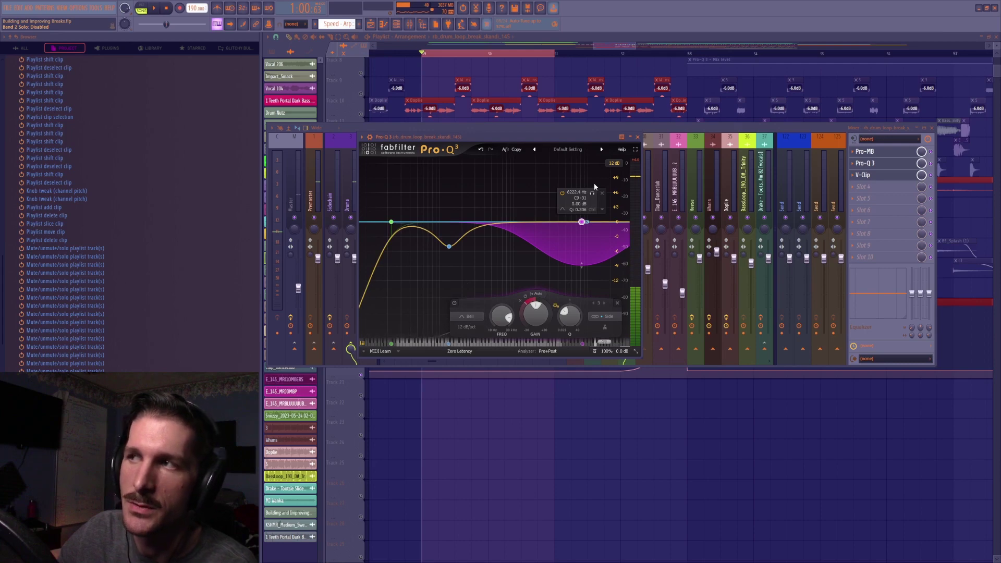
{"action": "key", "text": "space"}
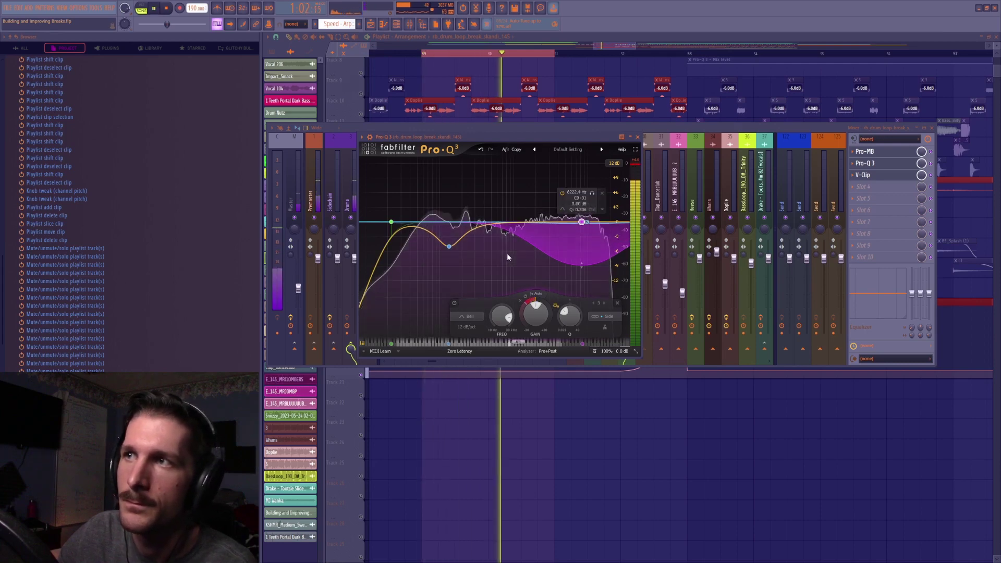
{"action": "key", "text": "space"}
Open V-Clip on the drum loop's mixer track and watch its clipping curve while the range plays
{"action": "mouse_move", "coordinate": [585, 225]}
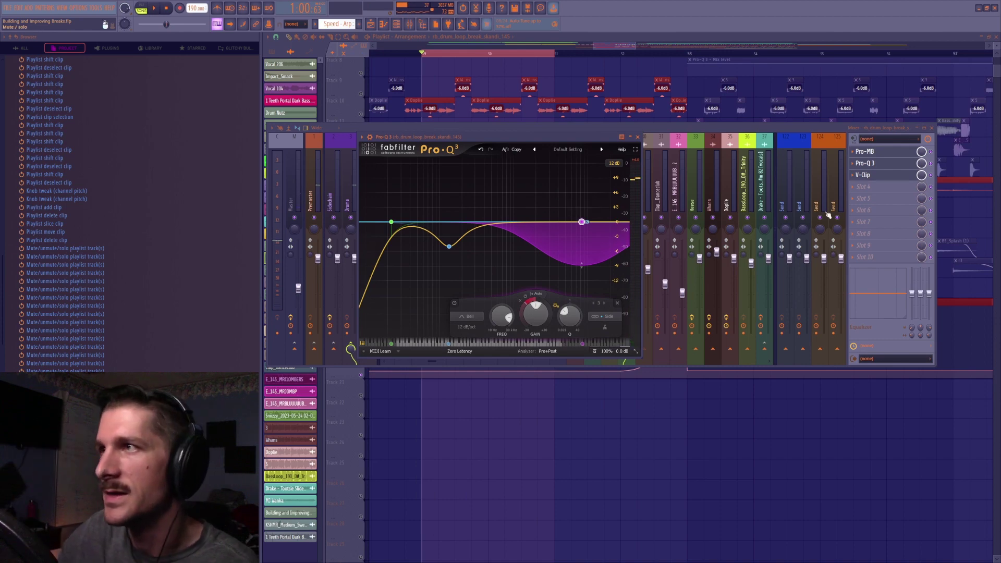
{"action": "left_click", "coordinate": [863, 175]}
{"action": "key", "text": "space"}
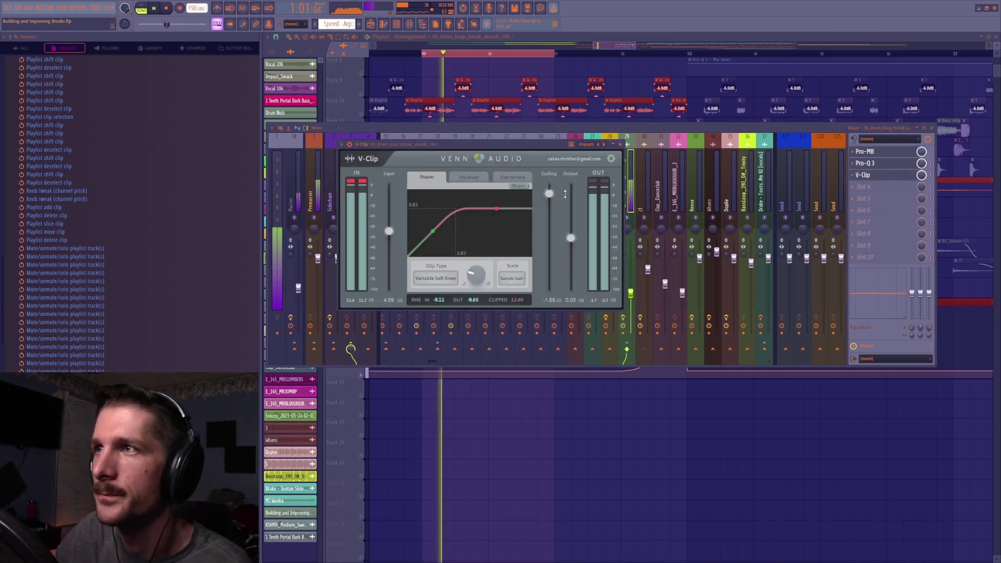
{"action": "key", "text": "space"}
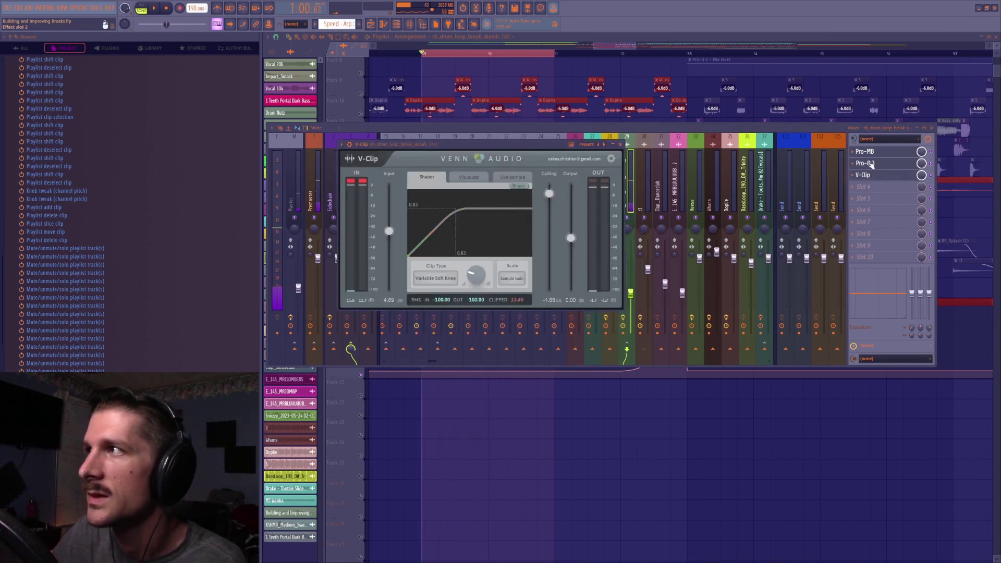
Bypass Pro-Q 3's 134.36 Hz band, play the range to hear the difference, and enable the band again
{"action": "left_click", "coordinate": [866, 163]}
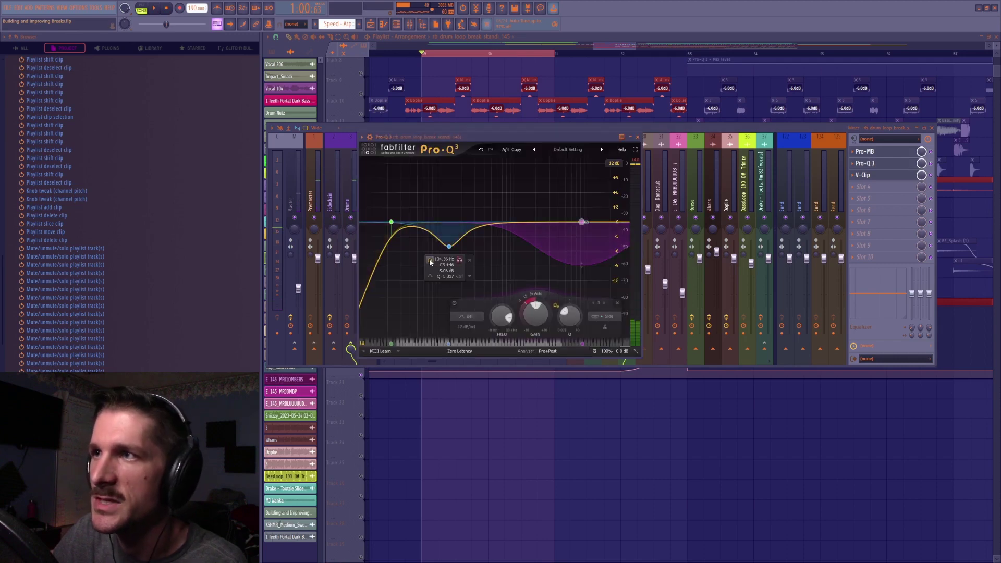
{"action": "left_click", "coordinate": [430, 260]}
{"action": "key", "text": "space"}
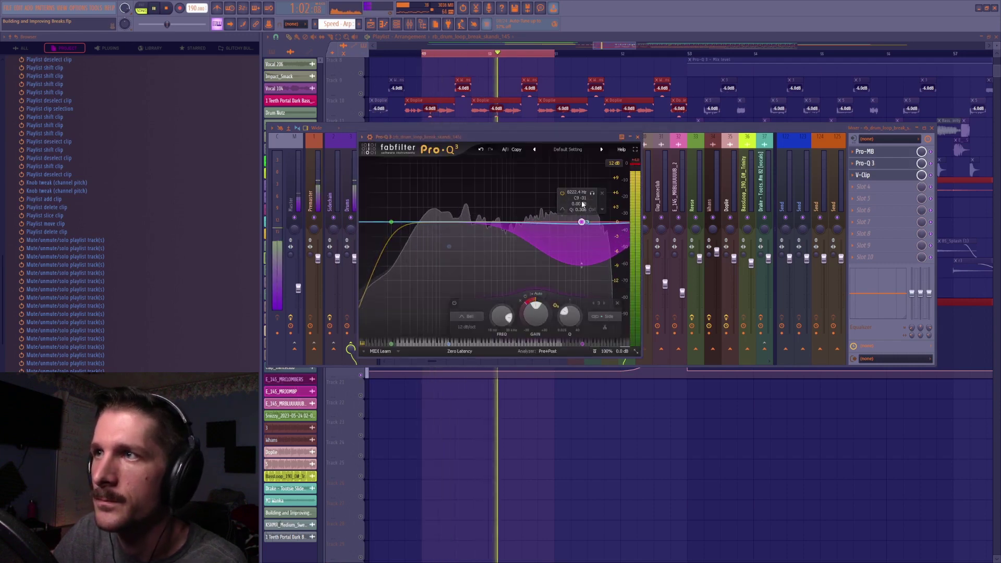
{"action": "key", "text": "space"}
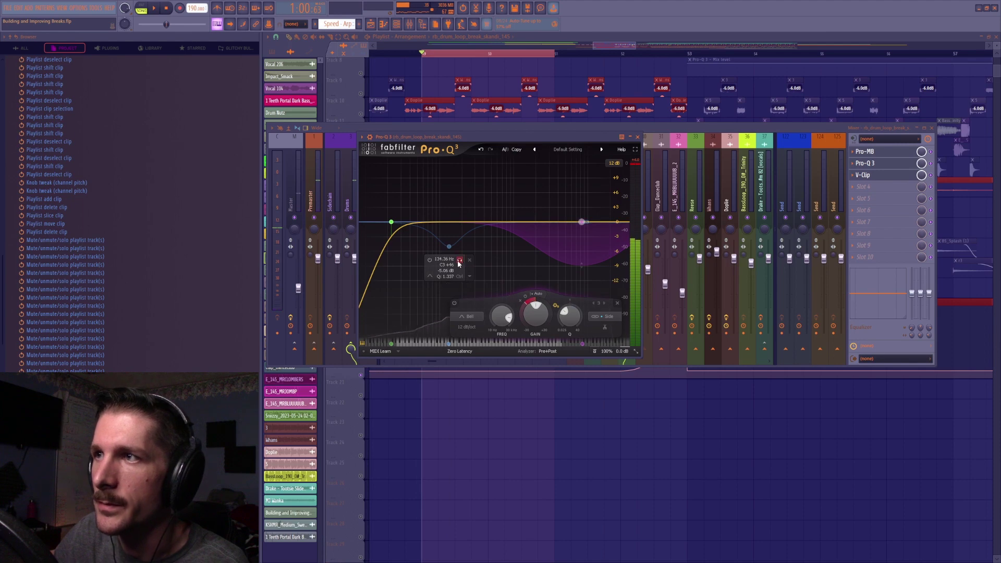
{"action": "left_click", "coordinate": [459, 262]}
{"action": "left_click", "coordinate": [429, 259]}
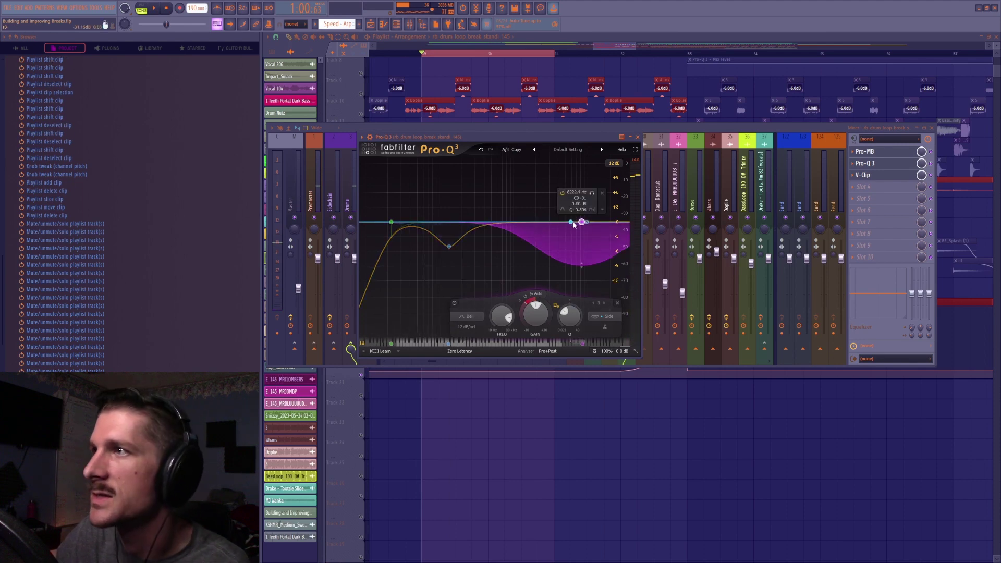
Audition Pro-Q 3's dynamic high band at 8222.4 Hz soloed during playback, and replay the range with its solo off
{"action": "left_click", "coordinate": [593, 193]}
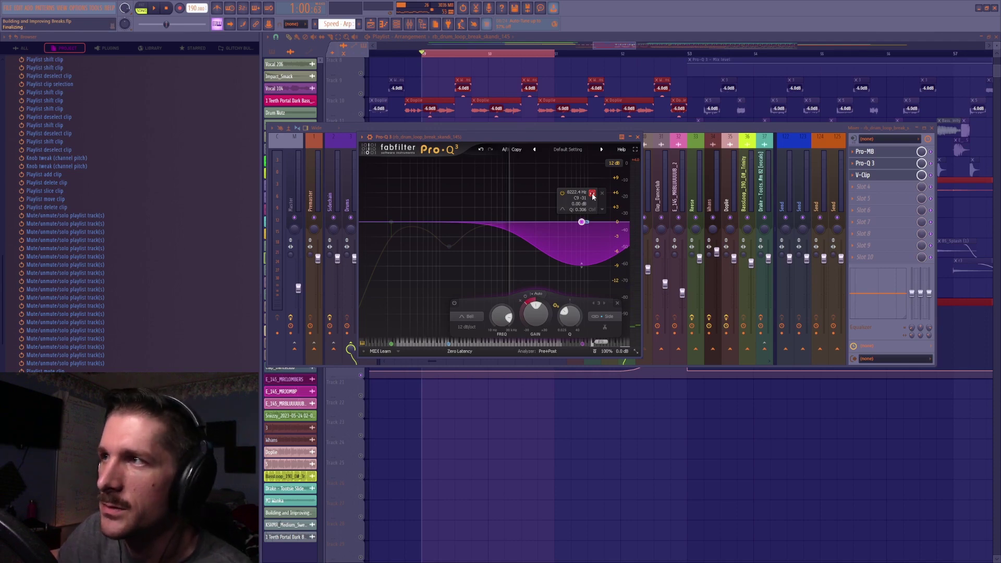
{"action": "key", "text": "space"}
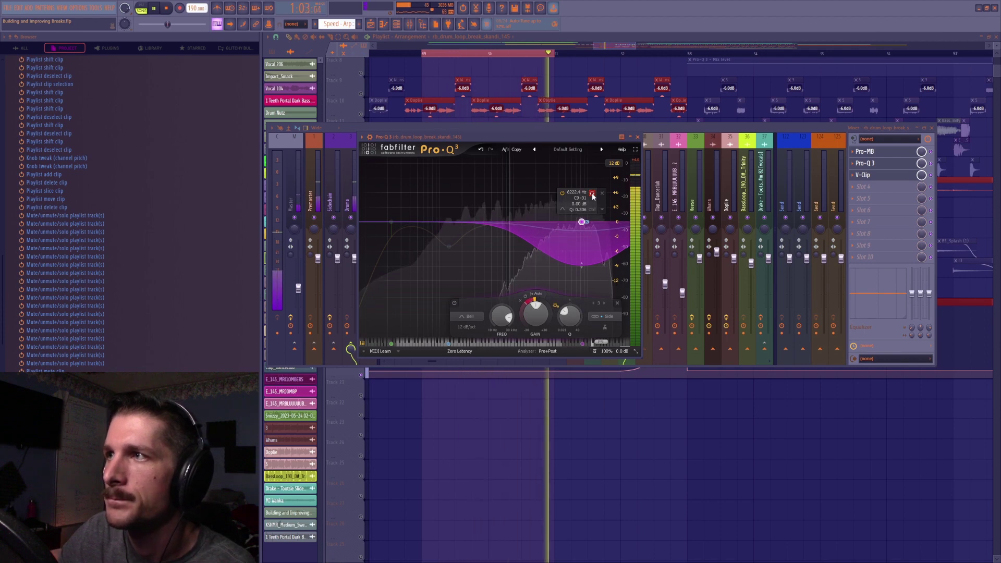
{"action": "left_click", "coordinate": [593, 193]}
{"action": "key", "text": "space"}
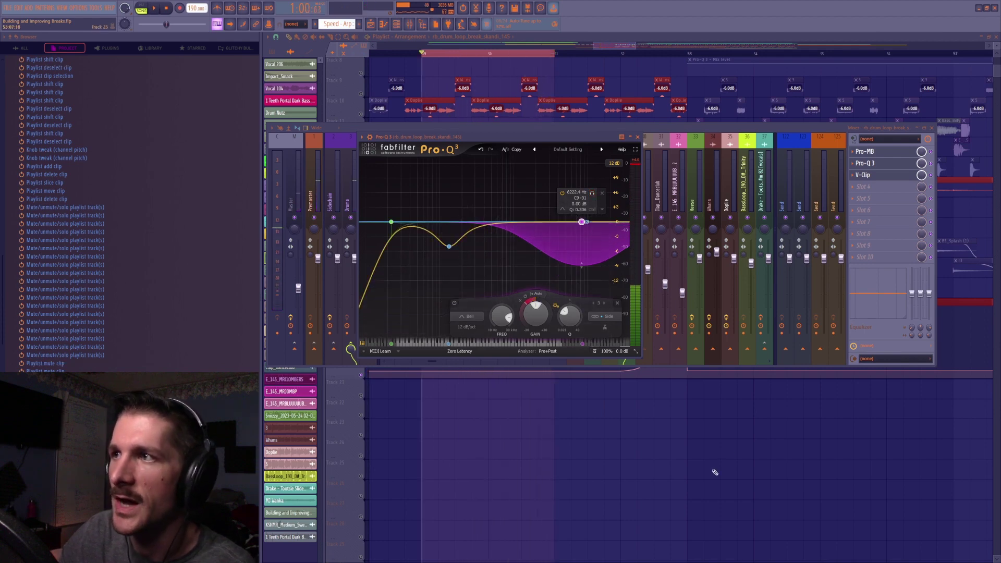
{"action": "key", "text": "space"}
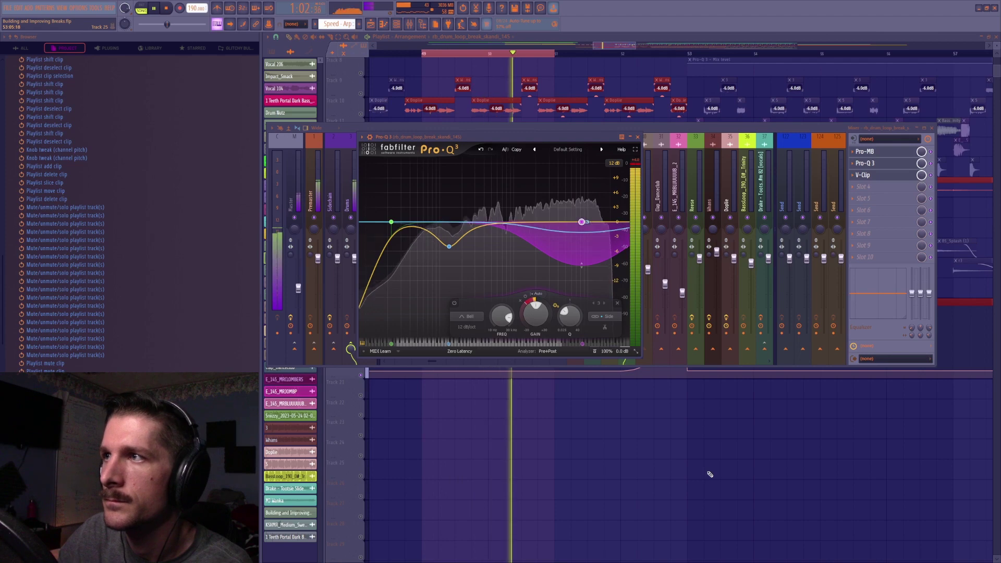
{"action": "key", "text": "space"}
Restore the other muted playlist tracks and play the arrangement from bar 53
{"action": "left_click", "coordinate": [565, 88], "text": "ctrl"}
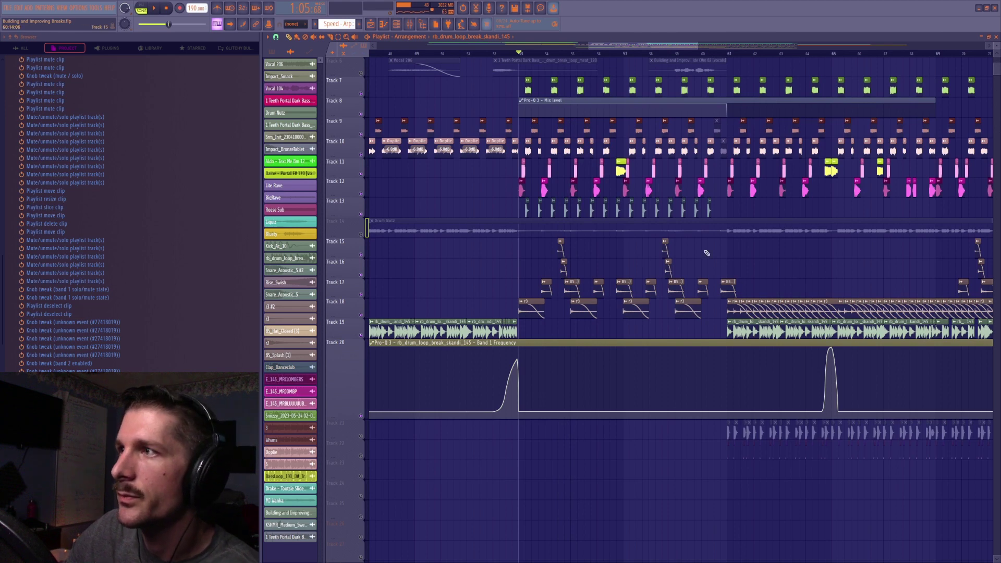
{"action": "key", "text": "space"}
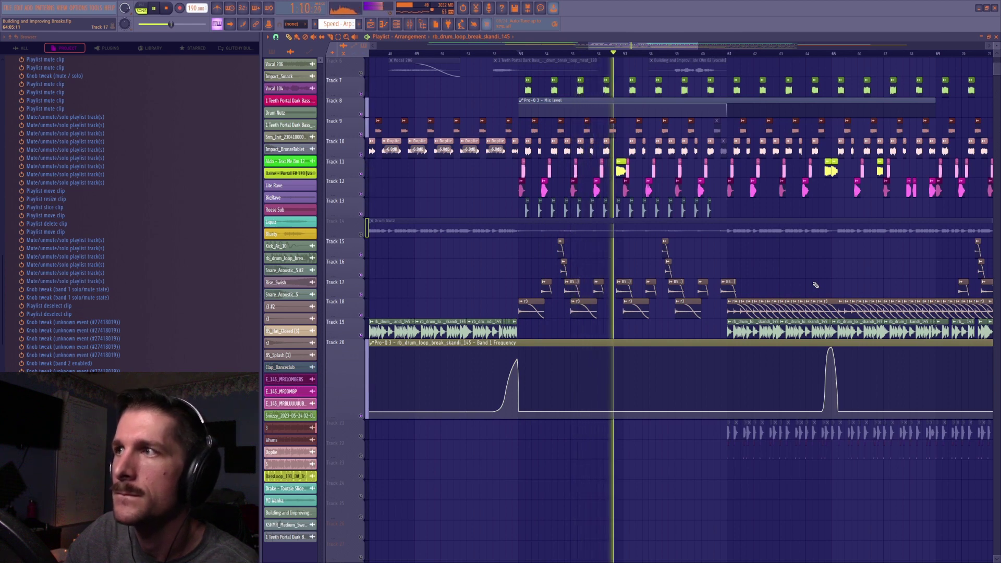
{"action": "key", "text": "space"}
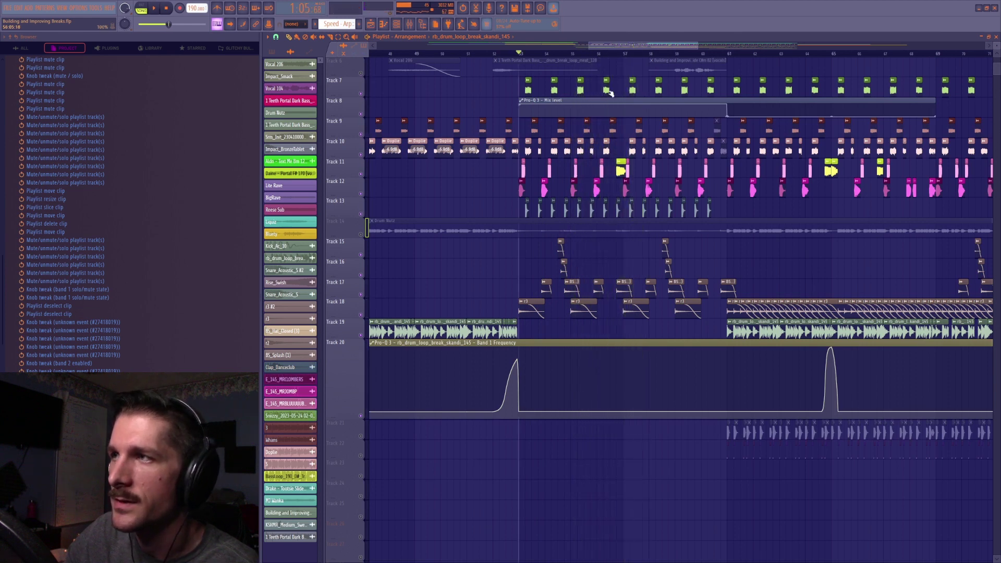
Solo Track 18 in the playlist and audition it from bar 61
{"action": "left_click_drag", "start_coordinate": [681, 43], "coordinate": [690, 44]}
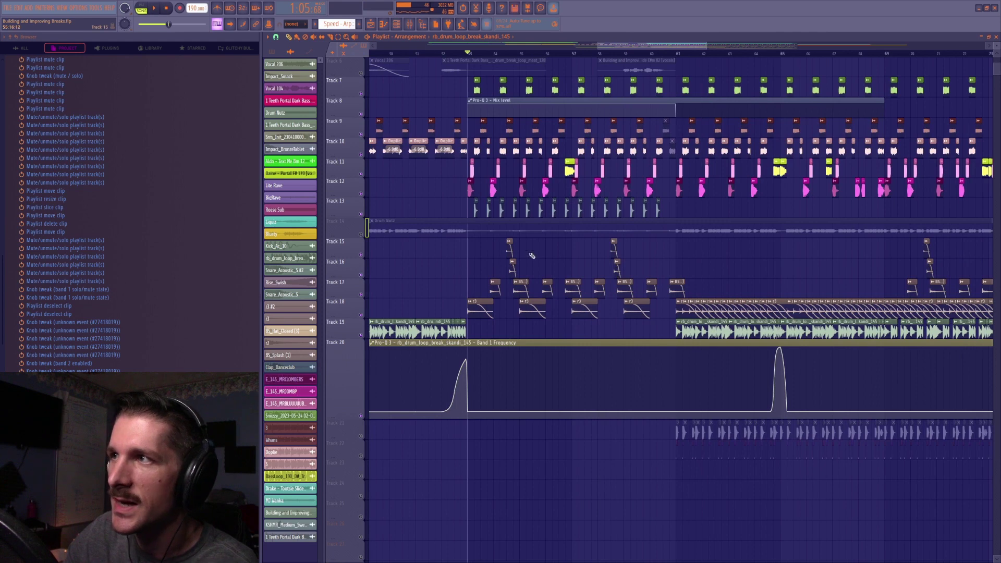
{"action": "left_click_drag", "start_coordinate": [656, 46], "coordinate": [719, 46]}
{"action": "left_click", "coordinate": [524, 54]}
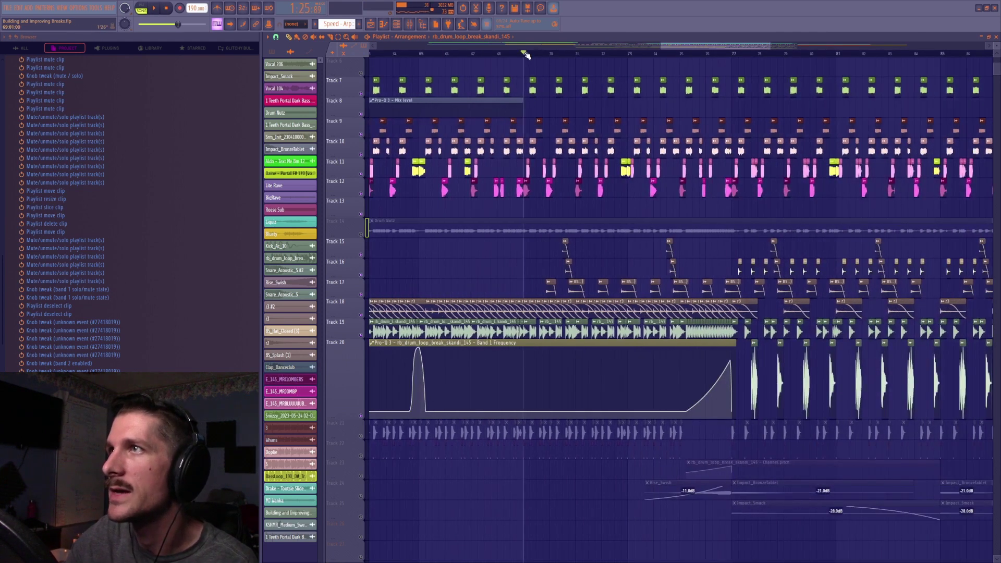
{"action": "scroll", "coordinate": [720, 48], "scroll_direction": "left", "scroll_amount": 6}
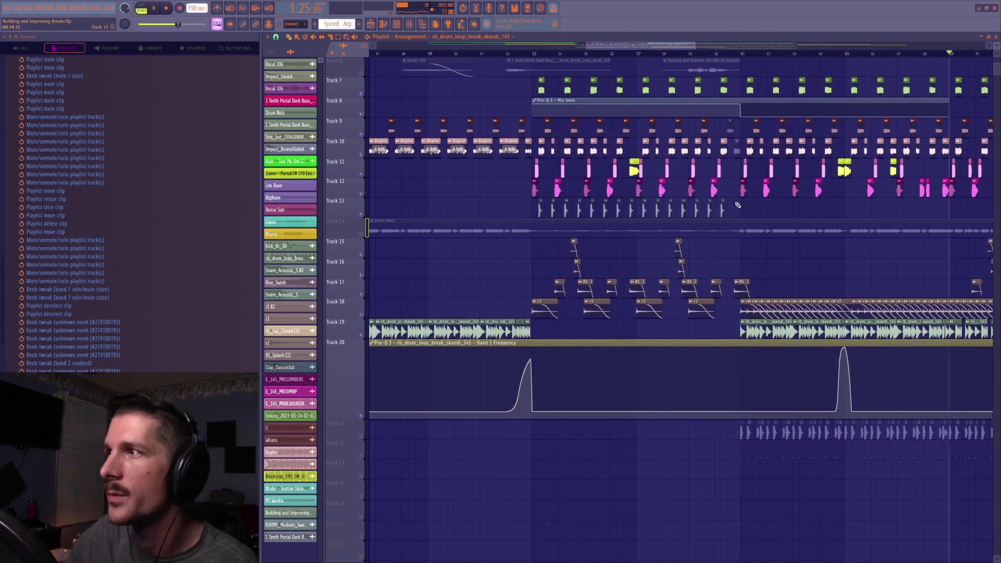
{"action": "left_click", "coordinate": [740, 58]}
{"action": "right_click", "coordinate": [362, 315]}
{"action": "key", "text": "space"}
{"action": "key", "text": "space"}
Unmute Tracks 19 to 22, and play the arrangement from bar 61 with the remaining muted tracks restored
{"action": "left_click_drag", "start_coordinate": [647, 46], "coordinate": [677, 47]}
{"action": "scroll", "coordinate": [668, 53], "scroll_direction": "up", "scroll_amount": 2}
{"action": "left_click", "coordinate": [360, 335]}
{"action": "left_click", "coordinate": [361, 416]}
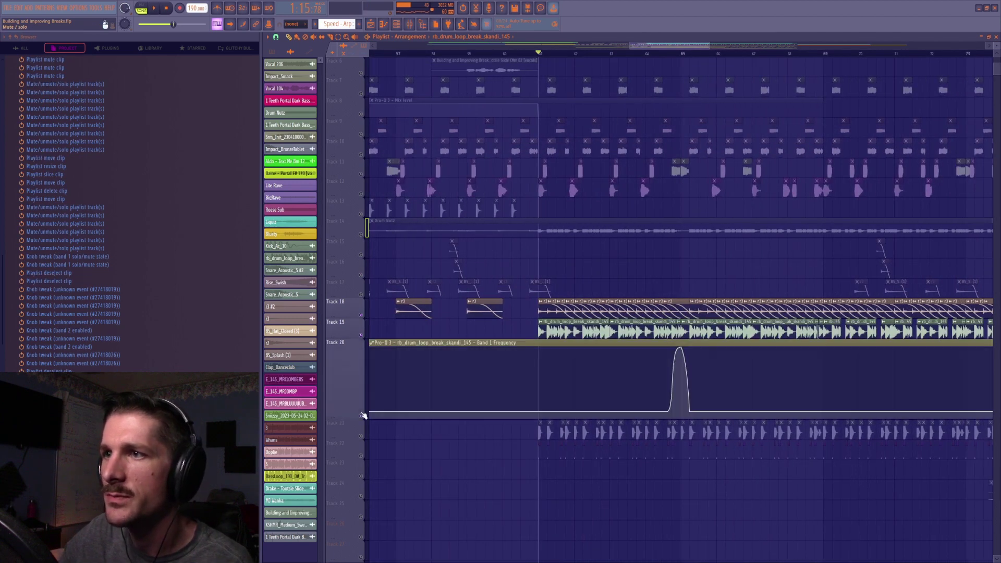
{"action": "left_click", "coordinate": [361, 436]}
{"action": "left_click", "coordinate": [361, 456]}
{"action": "left_click", "coordinate": [365, 264], "text": "ctrl"}
{"action": "left_click", "coordinate": [364, 263], "text": "ctrl"}
{"action": "key", "text": "space"}
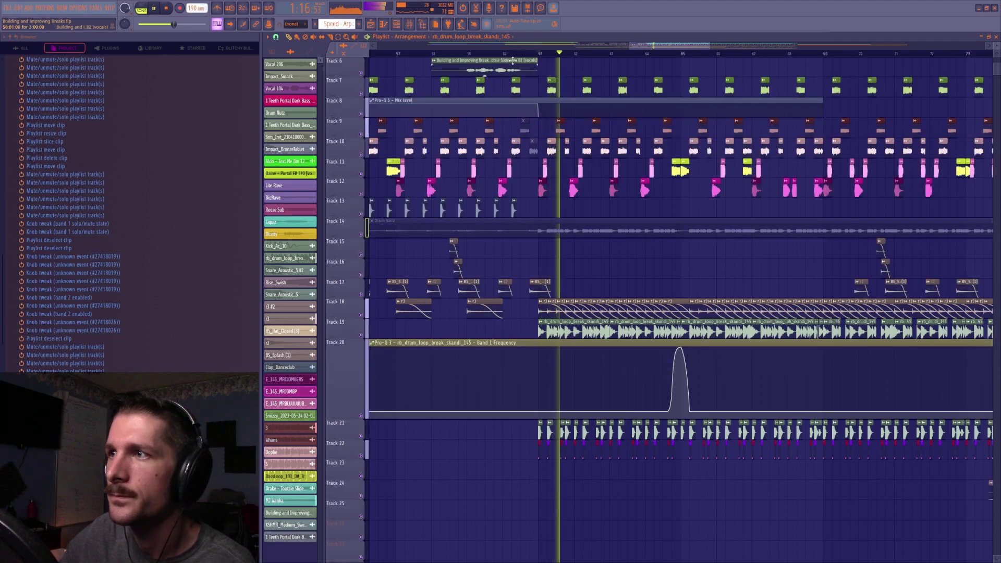
{"action": "key", "text": "space"}
Isolate Tracks 18, 19 and 20 so only the drum loop layers and filter automation remain, and play from bar 61
{"action": "left_click", "coordinate": [360, 315], "text": "ctrl"}
{"action": "left_click", "coordinate": [360, 335]}
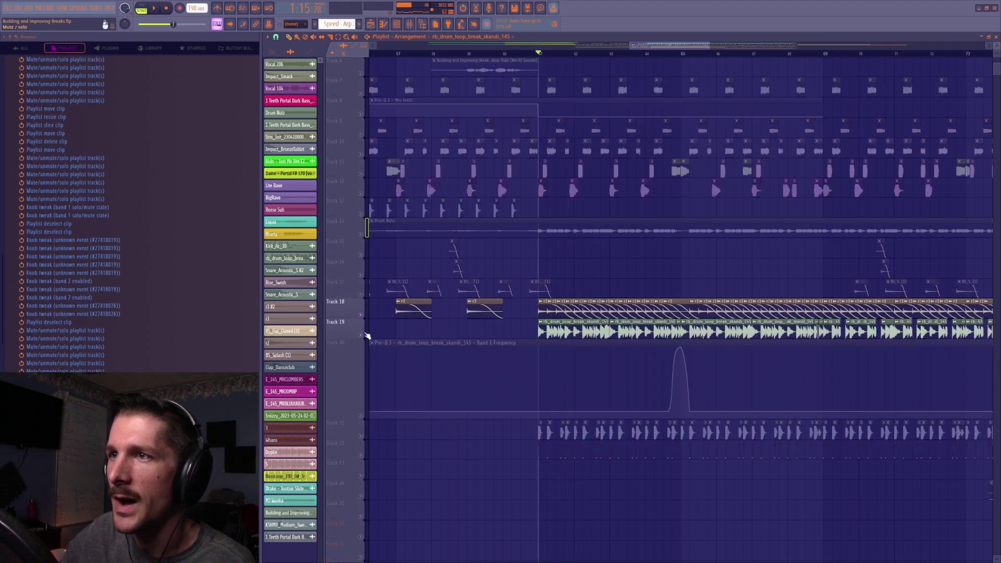
{"action": "left_click", "coordinate": [361, 416]}
{"action": "key", "text": "space"}
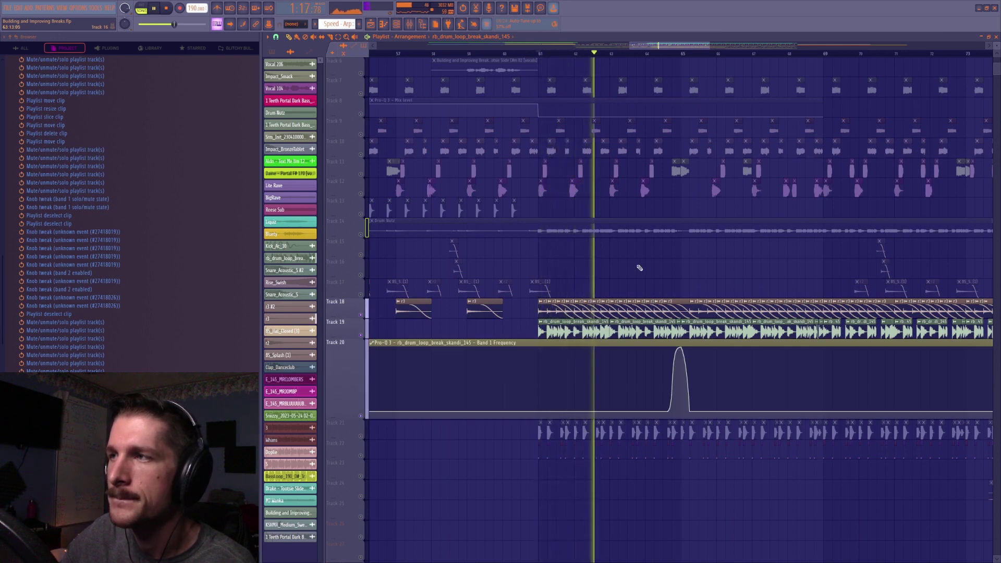
{"action": "key", "text": "space"}
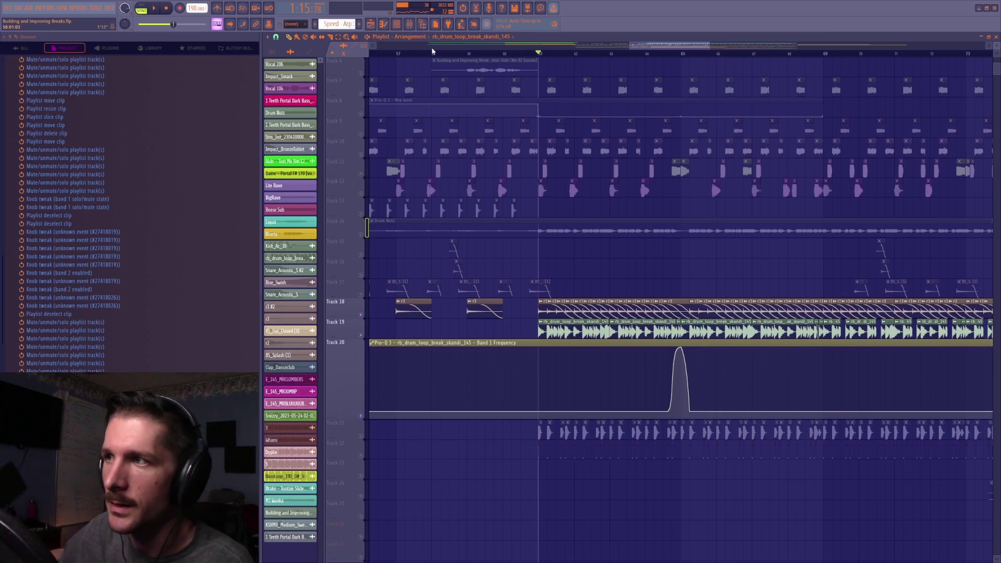
Open kHs Chorus and Fruity Limiter from the selected mixer track, and watch the limiter while the section plays
{"action": "left_click", "coordinate": [410, 29]}
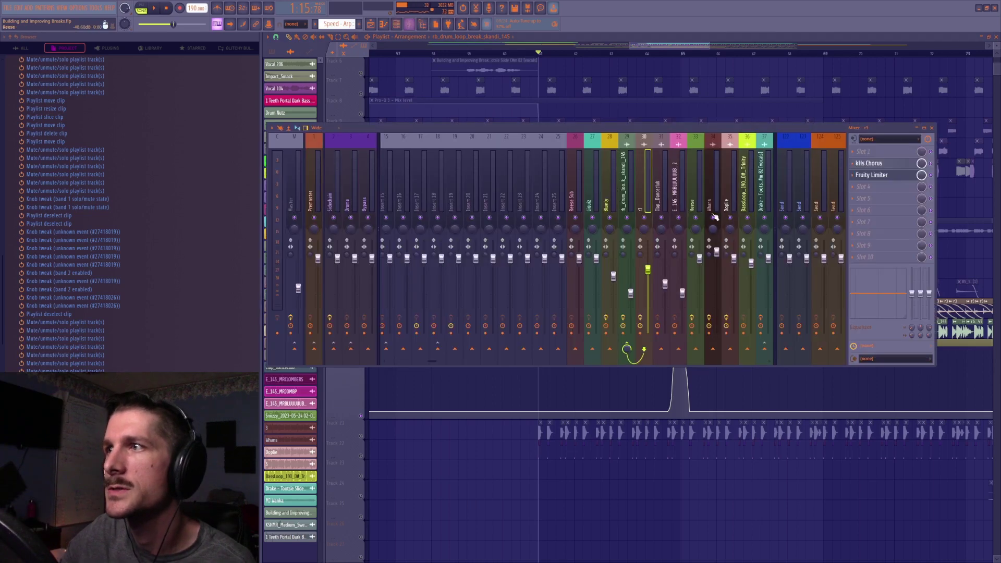
{"action": "left_click", "coordinate": [876, 165]}
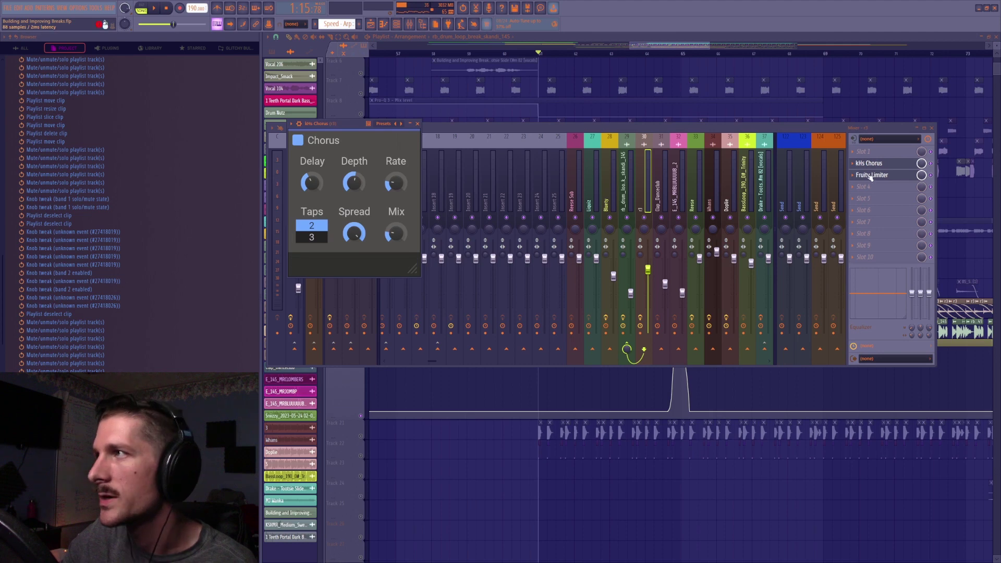
{"action": "left_click", "coordinate": [871, 176]}
{"action": "key", "text": "space"}
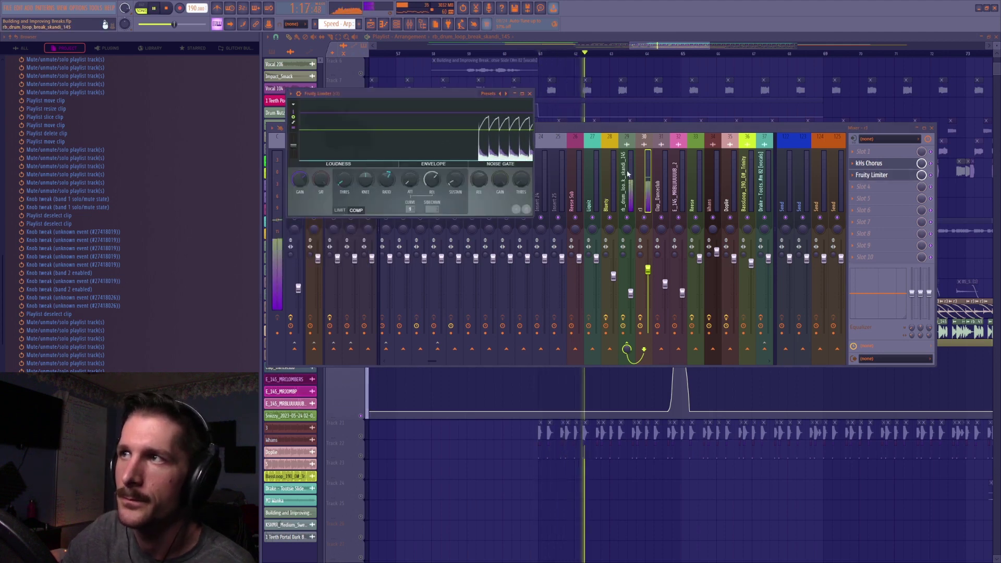
{"action": "key", "text": "space"}
Inspect Pro-MB, Pro-Q 3 and V-Clip on the drum loop's mixer track with playback in between, and return to the playlist
{"action": "right_click", "coordinate": [645, 217]}
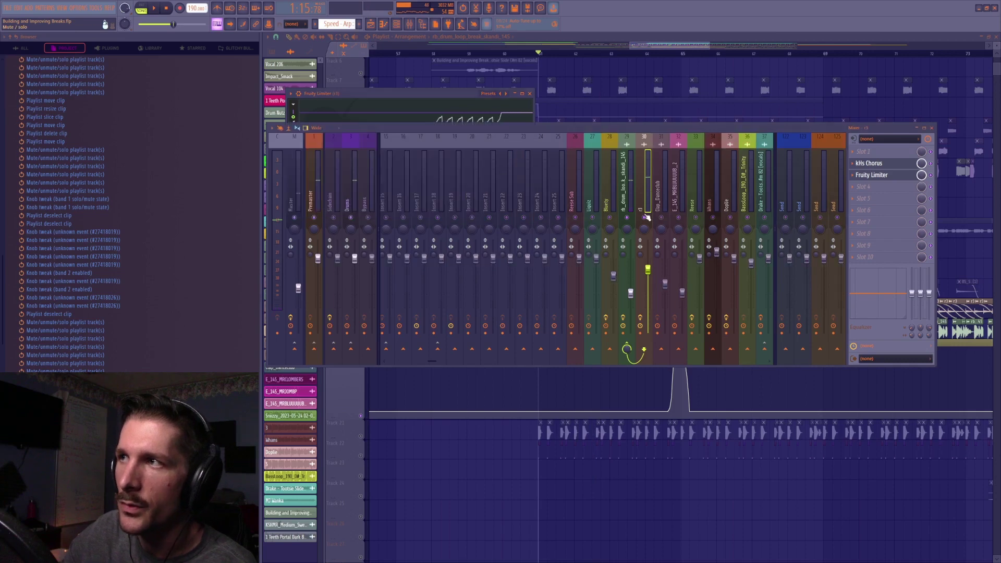
{"action": "left_click", "coordinate": [625, 180]}
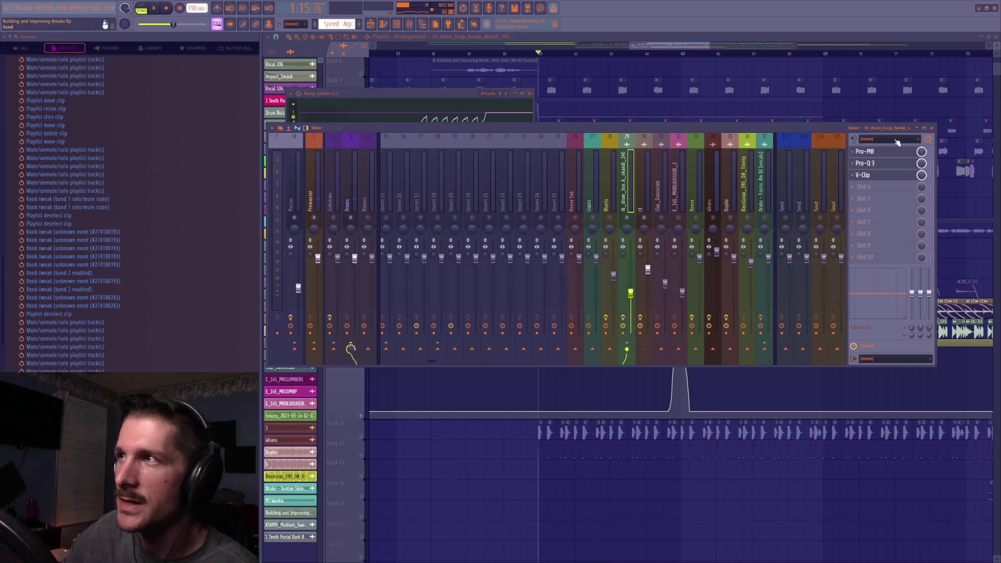
{"action": "left_click", "coordinate": [887, 151]}
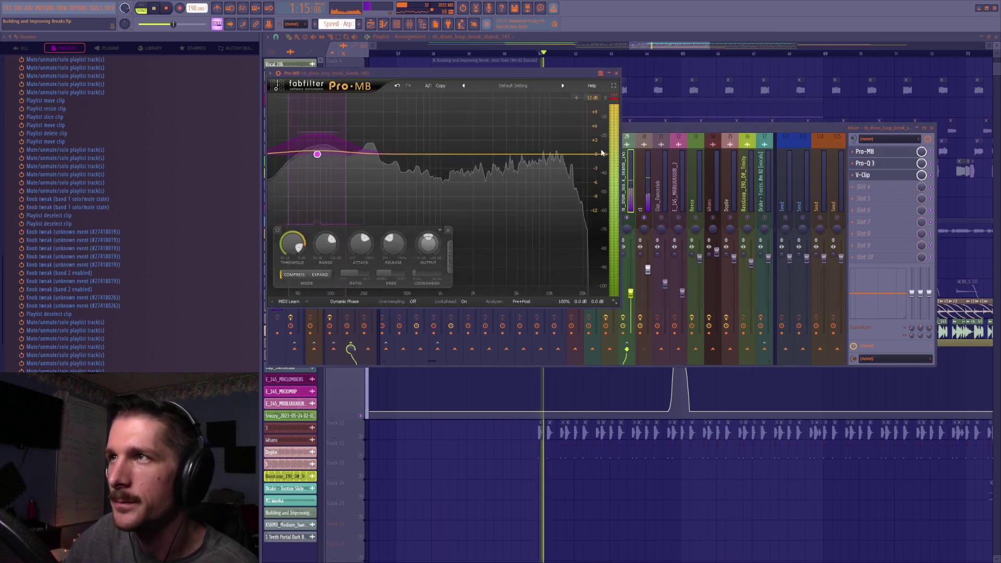
{"action": "left_click", "coordinate": [872, 165]}
{"action": "left_click", "coordinate": [872, 165]}
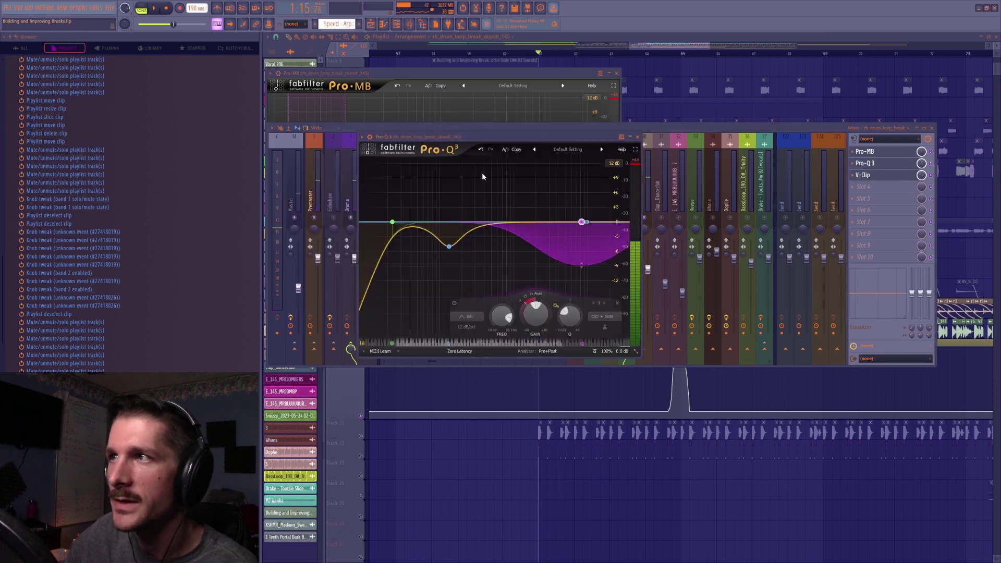
{"action": "key", "text": "space"}
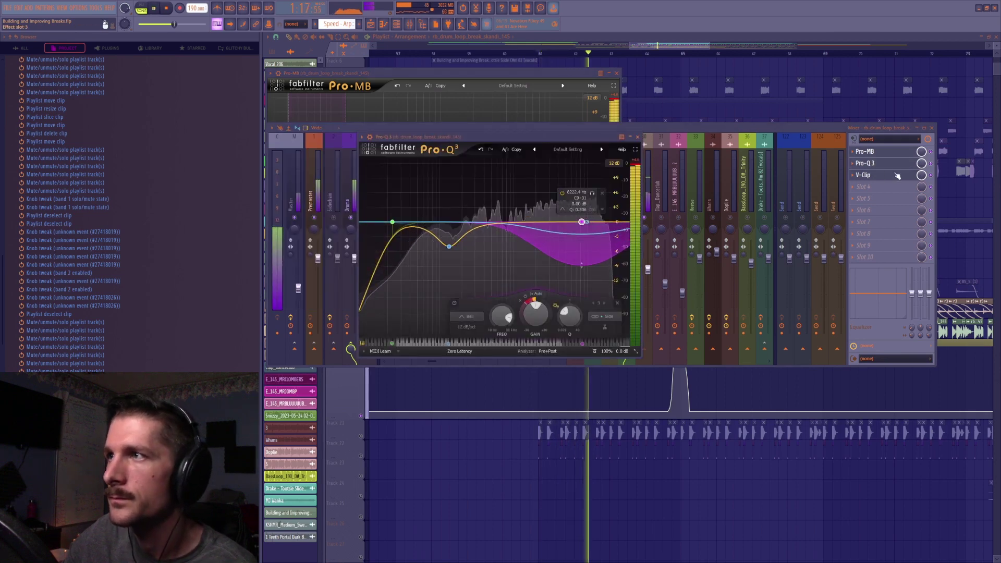
{"action": "key", "text": "space"}
{"action": "left_click", "coordinate": [863, 175]}
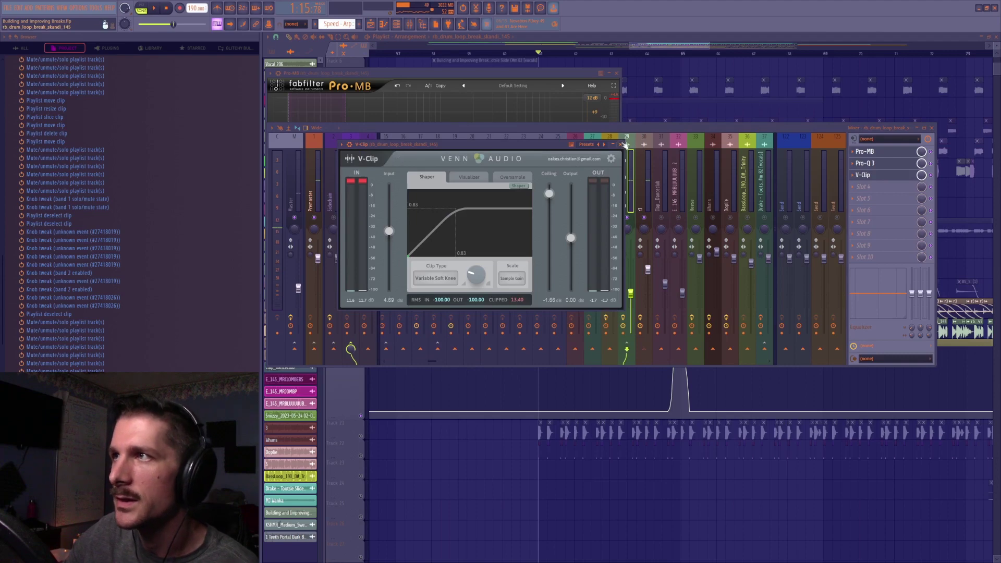
{"action": "left_click", "coordinate": [624, 145]}
{"action": "left_click", "coordinate": [728, 82]}
Play from bar 75 through the rising filter curve with Track 23's channel pitch automation unmuted
{"action": "left_click", "coordinate": [645, 54]}
{"action": "scroll", "coordinate": [661, 56], "scroll_direction": "up", "scroll_amount": 2}
{"action": "left_click_drag", "start_coordinate": [663, 46], "coordinate": [666, 144]}
{"action": "scroll", "coordinate": [664, 54], "scroll_direction": "down", "scroll_amount": 2}
{"action": "left_click_drag", "start_coordinate": [666, 46], "coordinate": [678, 46]}
{"action": "left_click", "coordinate": [861, 55]}
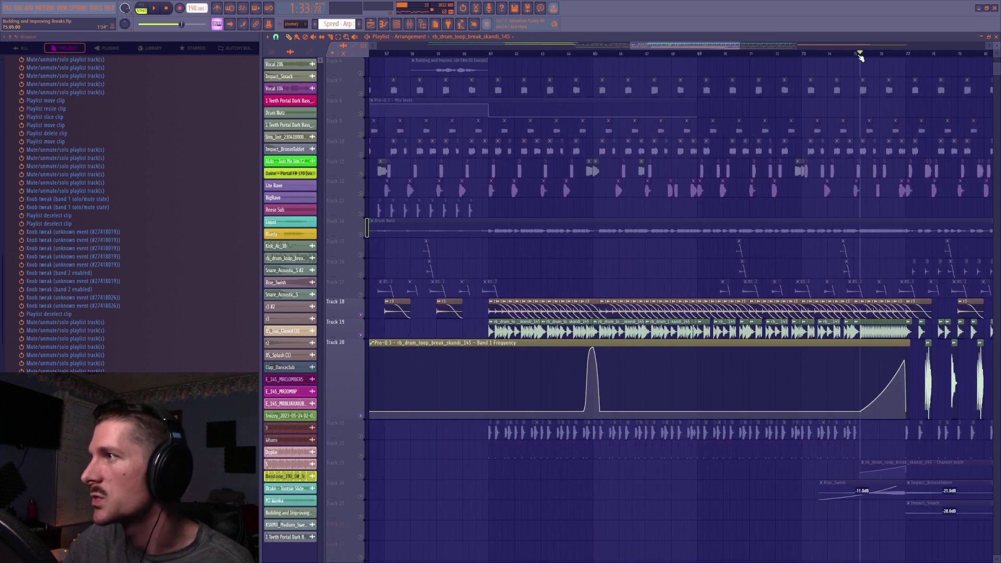
{"action": "key", "text": "space"}
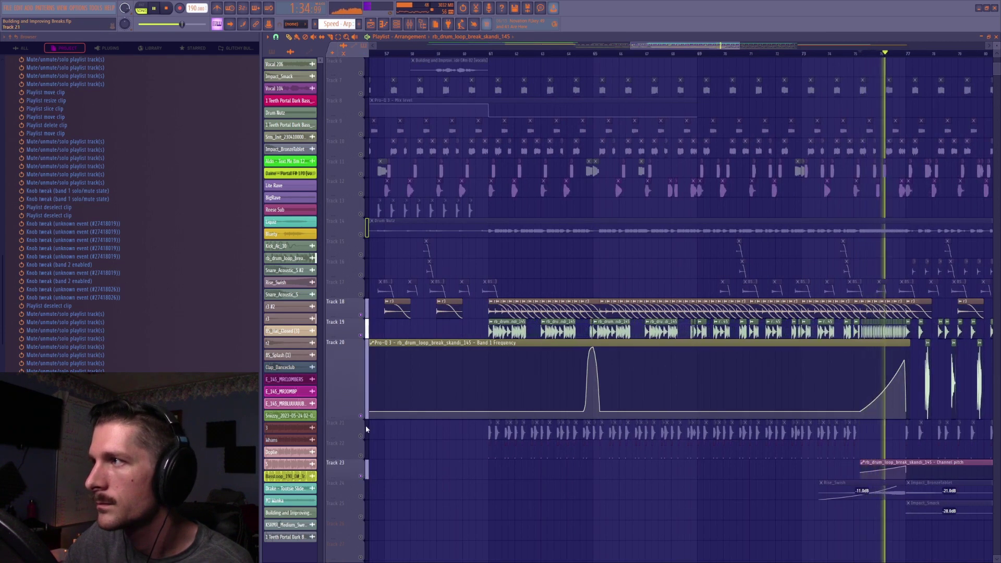
{"action": "key", "text": "space"}
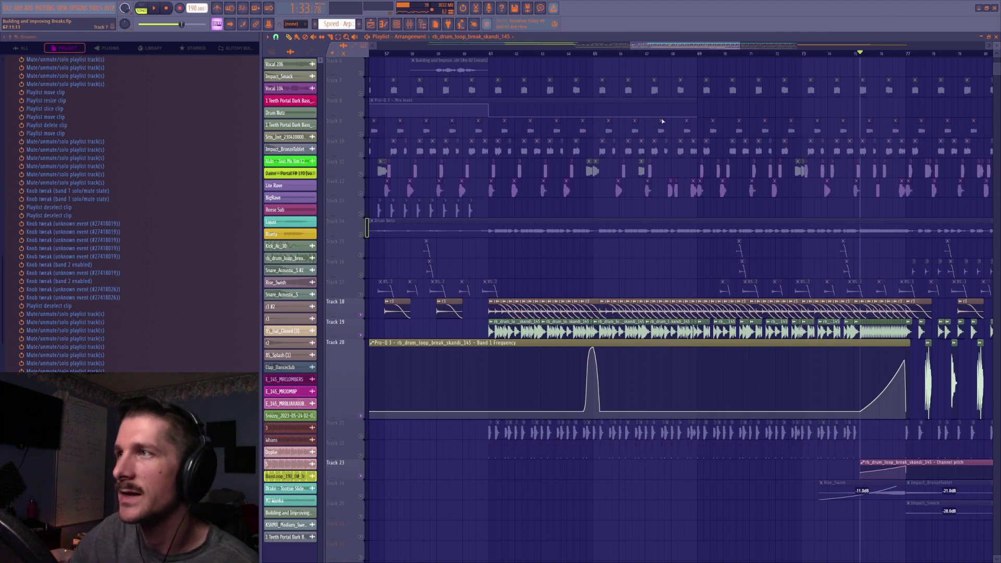
Audition the drum loop from bar 64 through the short filter sweep in the Pro-Q 3 Band 1 Frequency automation
{"action": "left_click", "coordinate": [573, 55]}
{"action": "scroll", "coordinate": [574, 55], "scroll_direction": "up", "scroll_amount": 4}
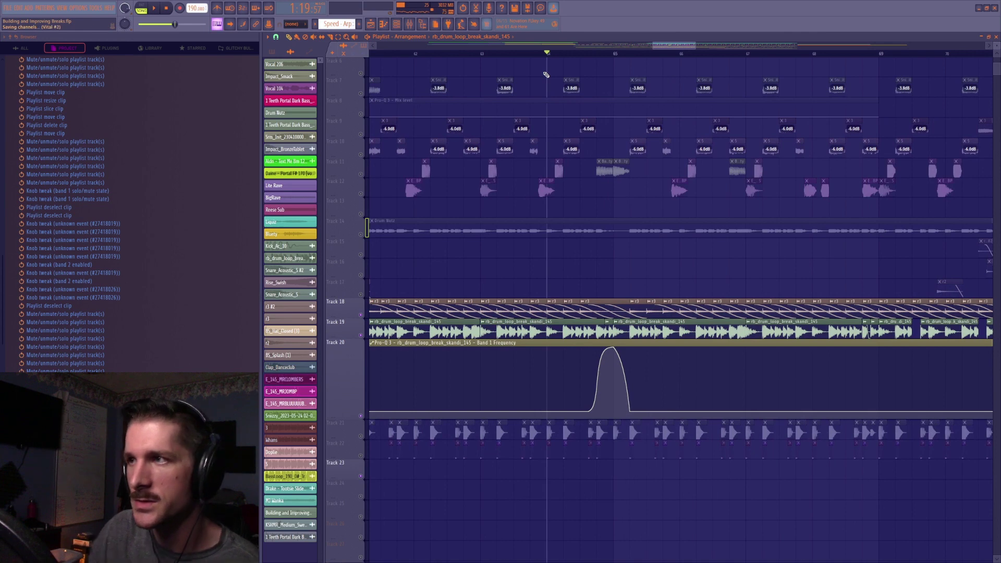
{"action": "key", "text": "space"}
{"action": "key", "text": "space"}
{"action": "scroll", "coordinate": [681, 54], "scroll_direction": "down", "scroll_amount": 4}
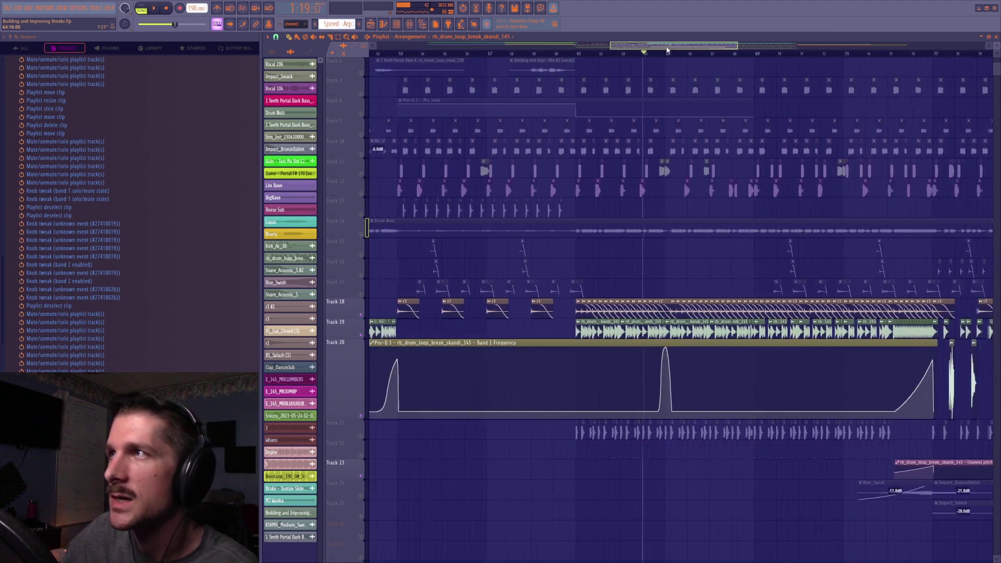
Place the playhead at bar 61 and isolate Tracks 21 and 22 with the kick, snare and sidechain clips
{"action": "left_click", "coordinate": [361, 436]}
{"action": "left_click", "coordinate": [361, 455]}
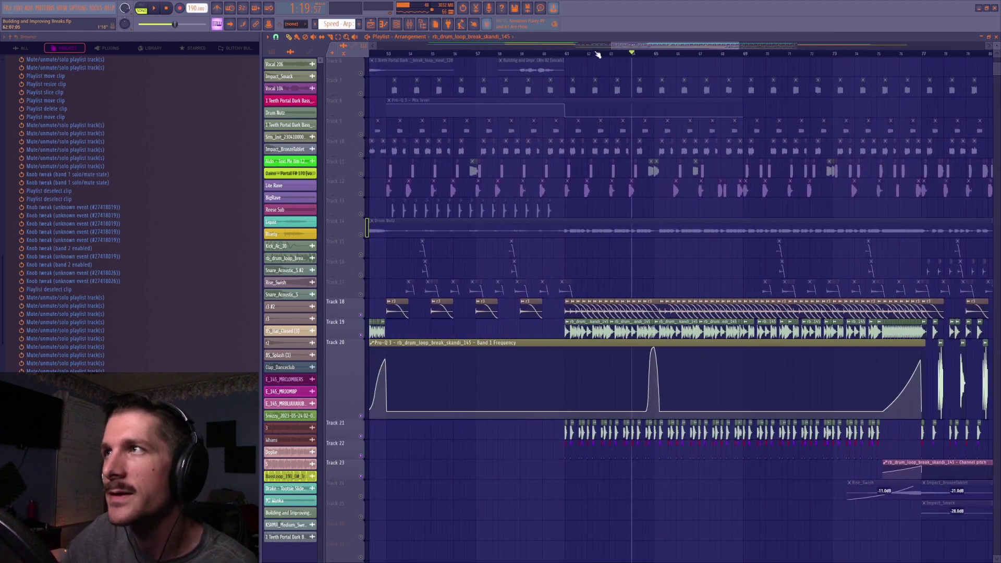
{"action": "scroll", "coordinate": [590, 56], "scroll_direction": "up", "scroll_amount": 4}
{"action": "left_click", "coordinate": [510, 54]}
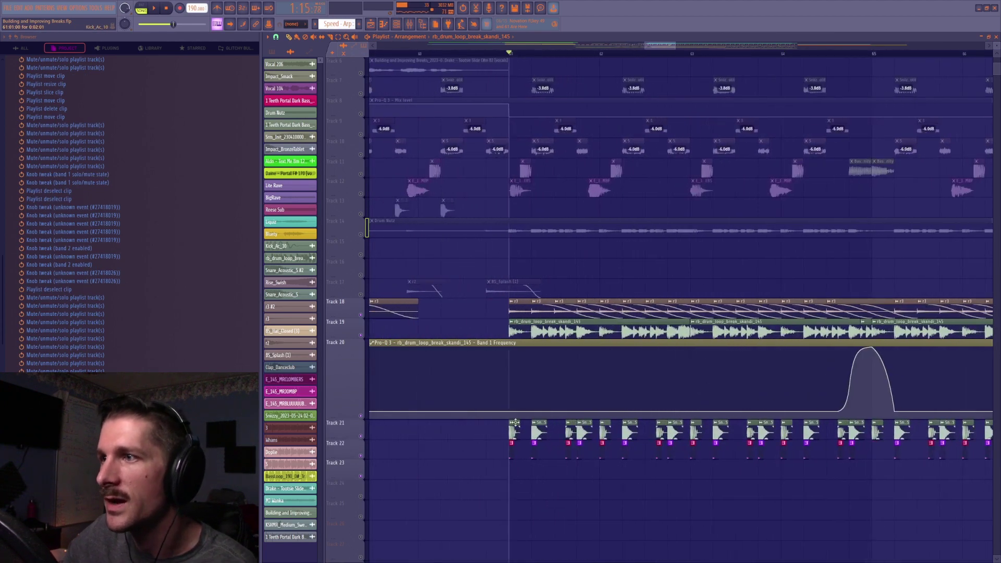
{"action": "right_click", "coordinate": [361, 436]}
{"action": "left_click", "coordinate": [361, 456]}
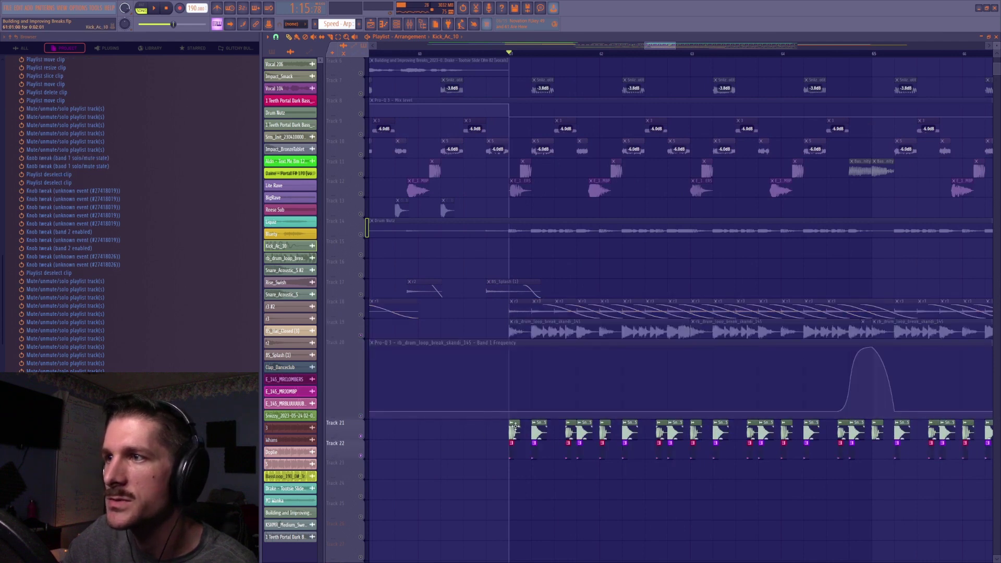
Open the Kick_Ac_10 clip's settings, locate its sample in the browser and preview it
{"action": "double_click", "coordinate": [515, 427]}
{"action": "left_click", "coordinate": [382, 126]}
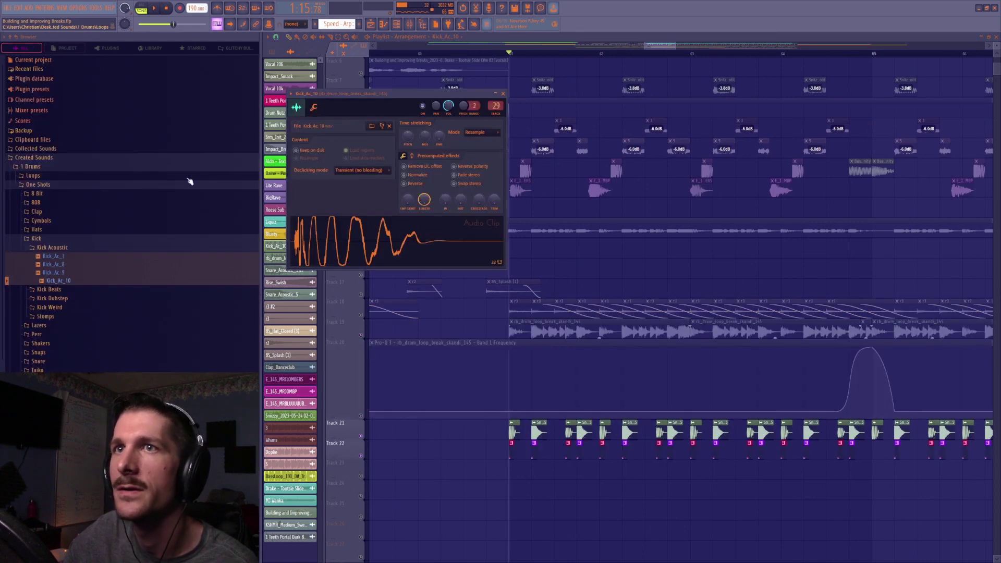
{"action": "left_click", "coordinate": [69, 281]}
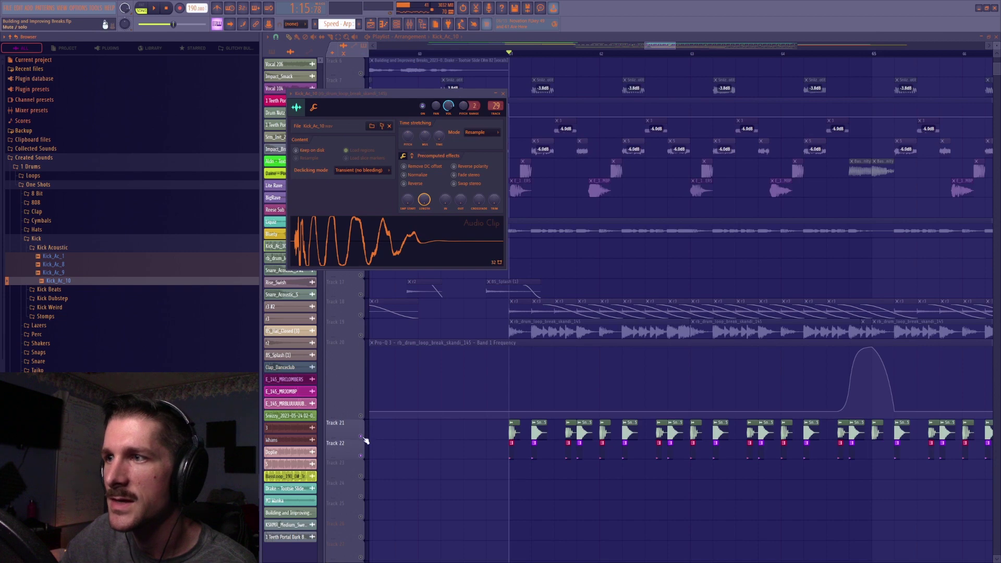
Unmute Tracks 18, 19 and 20 alongside the kick and snare layer, and play the combination from bar 61
{"action": "left_click", "coordinate": [362, 335]}
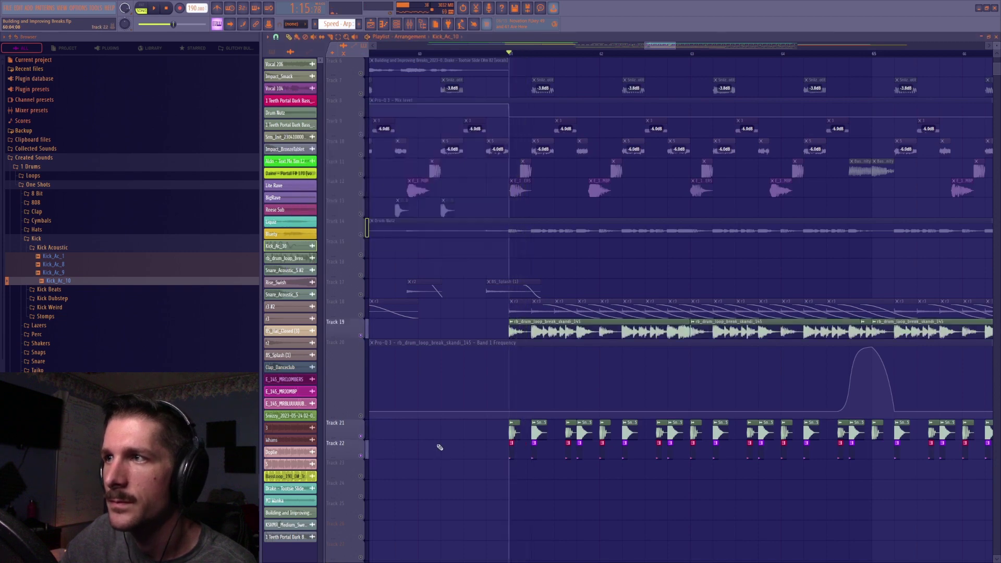
{"action": "double_click", "coordinate": [515, 422]}
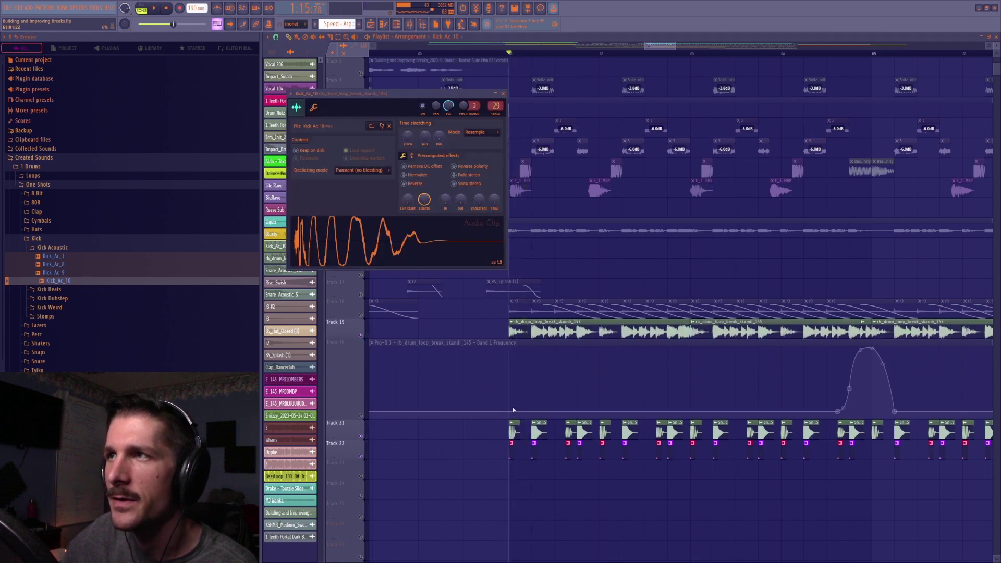
{"action": "left_click", "coordinate": [367, 313]}
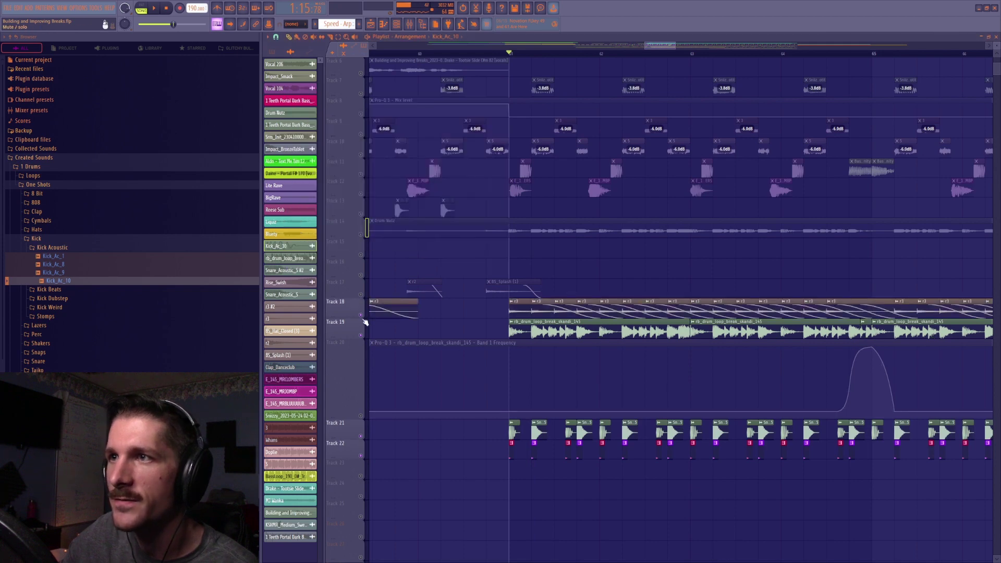
{"action": "left_click", "coordinate": [366, 417]}
{"action": "key", "text": "space"}
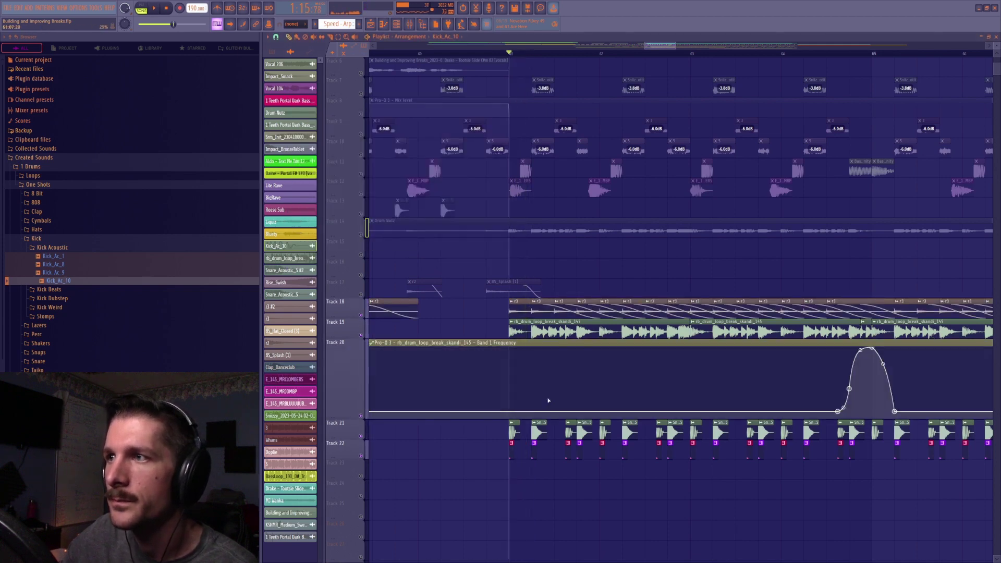
{"action": "key", "text": "space"}
Open the Snare_Acoustic_5 clip's settings, play the layered drums from bar 61, and close the settings window
{"action": "left_click", "coordinate": [537, 424]}
{"action": "double_click", "coordinate": [538, 424]}
{"action": "left_click", "coordinate": [395, 137]}
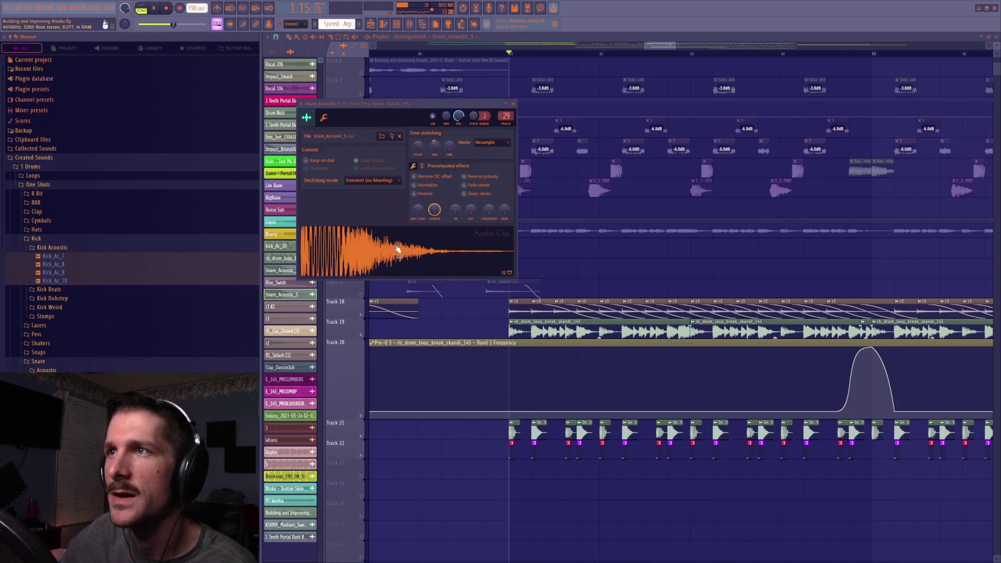
{"action": "key", "text": "space"}
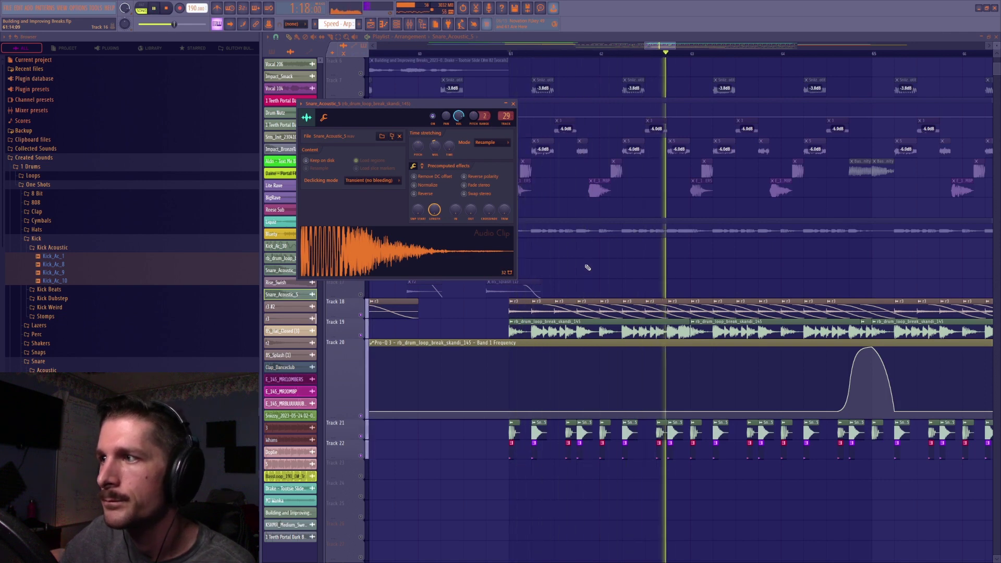
{"action": "key", "text": "space"}
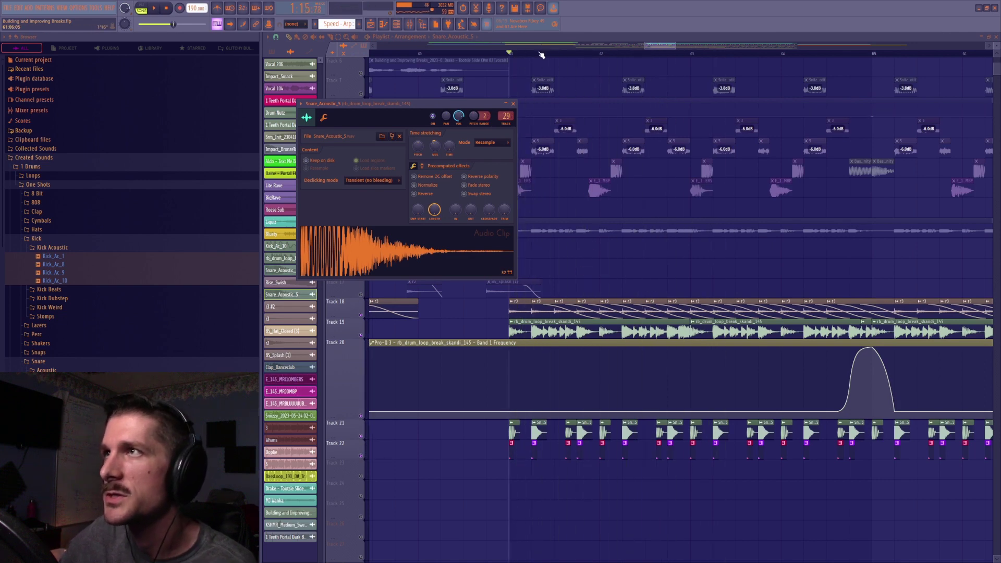
{"action": "scroll", "coordinate": [543, 54], "scroll_direction": "up", "scroll_amount": 2}
{"action": "left_click", "coordinate": [513, 104]}
{"action": "scroll", "coordinate": [525, 55], "scroll_direction": "up", "scroll_amount": 3}
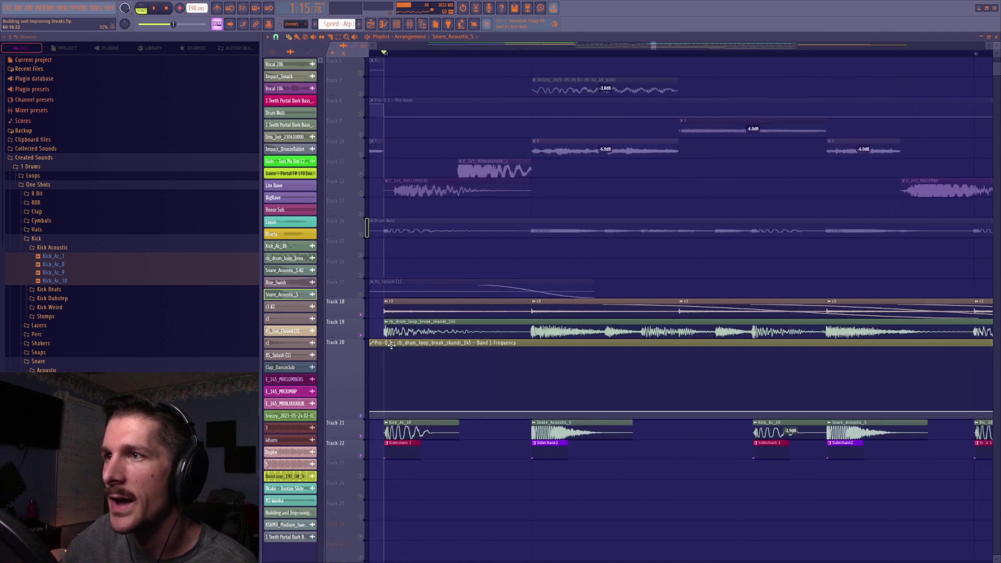
Restore all tracks, then open the Kick Chain and Snare Chain effects on the Sidechain mixer track and close the mixer
{"action": "right_click", "coordinate": [361, 416]}
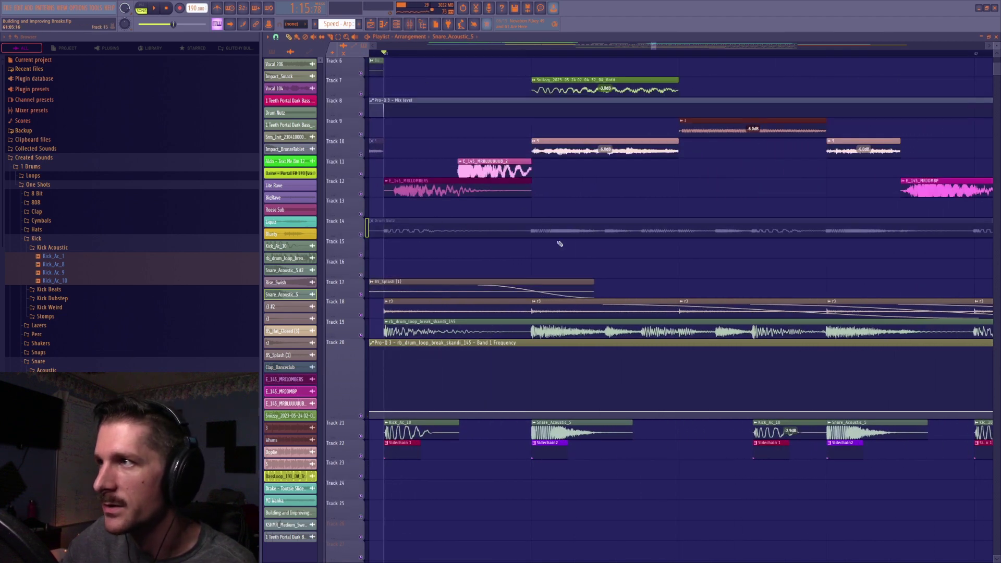
{"action": "scroll", "coordinate": [682, 55], "scroll_direction": "down", "scroll_amount": 3}
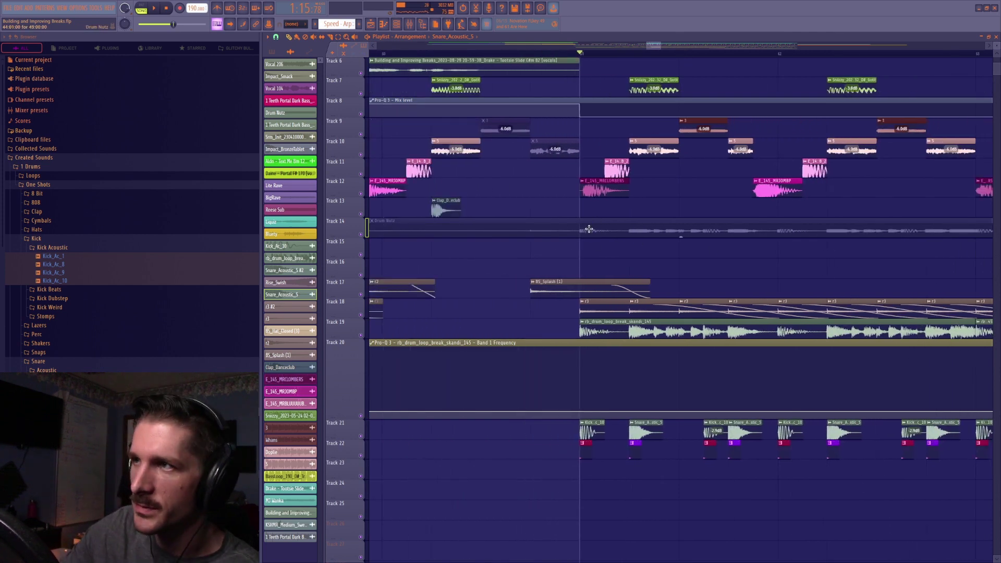
{"action": "key", "text": "F9"}
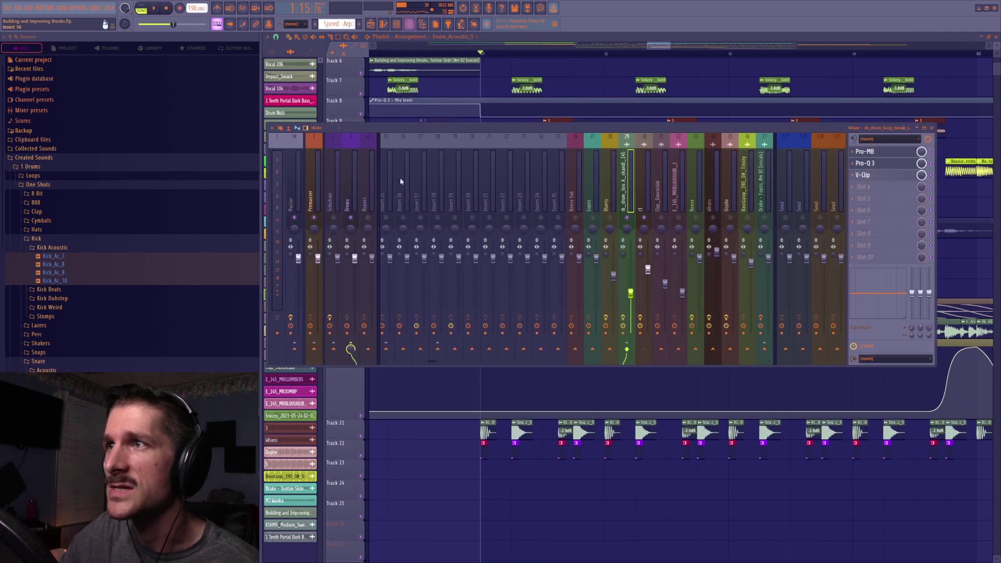
{"action": "left_click", "coordinate": [328, 189]}
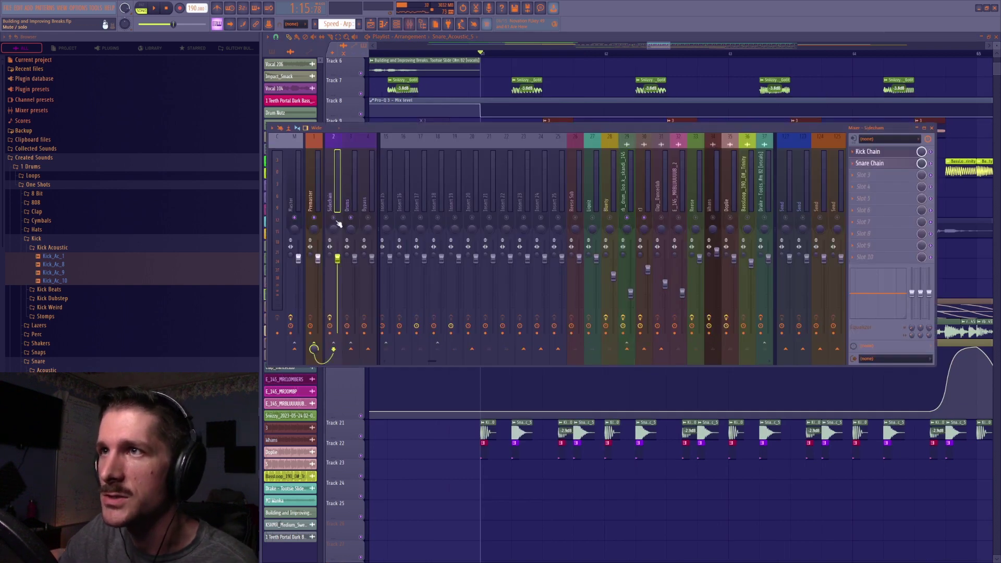
{"action": "left_click", "coordinate": [869, 152]}
{"action": "left_click", "coordinate": [871, 164]}
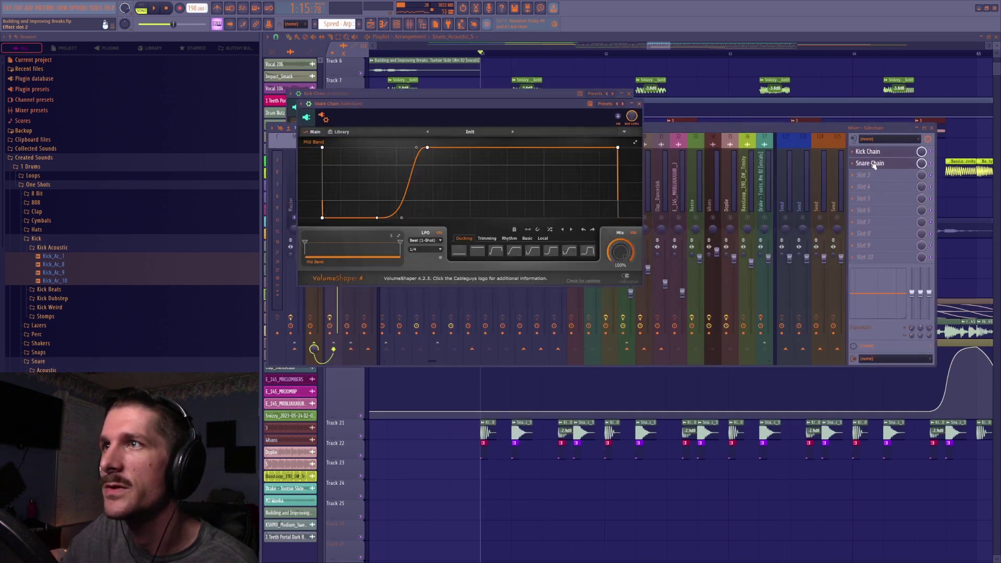
{"action": "left_click", "coordinate": [934, 129]}
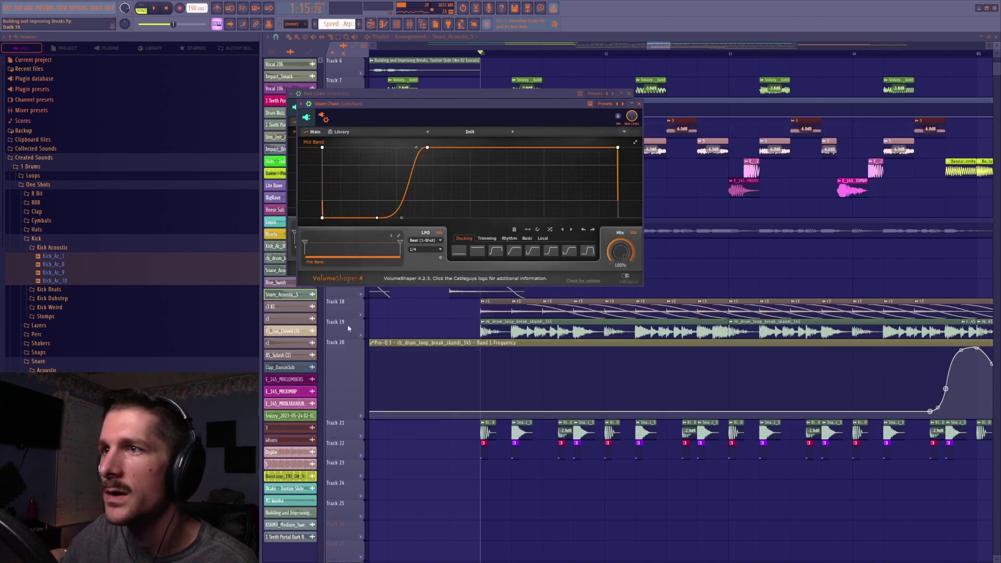
Isolate Tracks 18 to 22, play them from bar 61, and select the rb_drum_loop_break_skandi_145 track in the mixer
{"action": "right_click", "coordinate": [364, 336]}
{"action": "left_click_drag", "start_coordinate": [364, 317], "coordinate": [364, 446]}
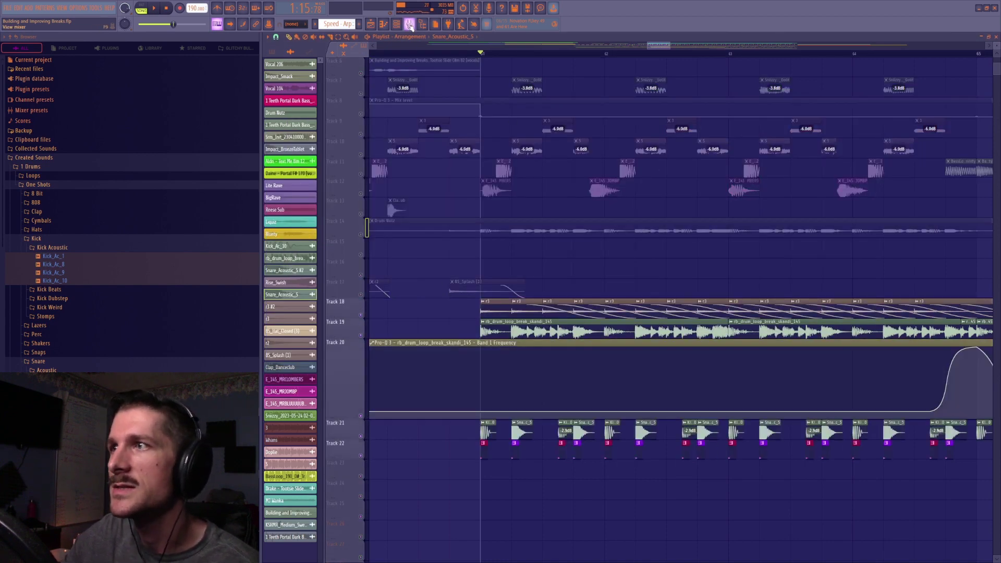
{"action": "left_click", "coordinate": [410, 25]}
{"action": "key", "text": "space"}
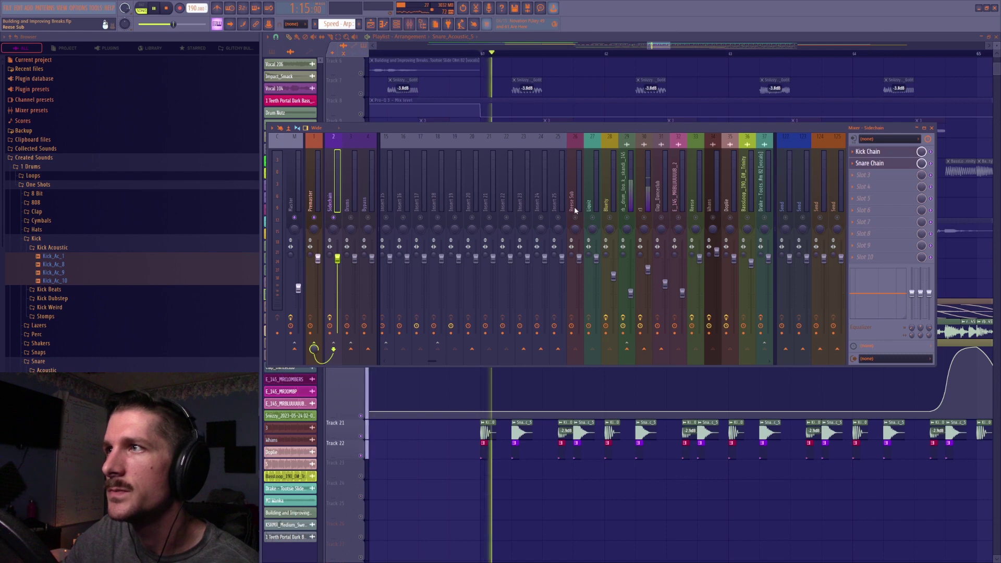
{"action": "left_click", "coordinate": [633, 183]}
{"action": "right_click", "coordinate": [729, 472]}
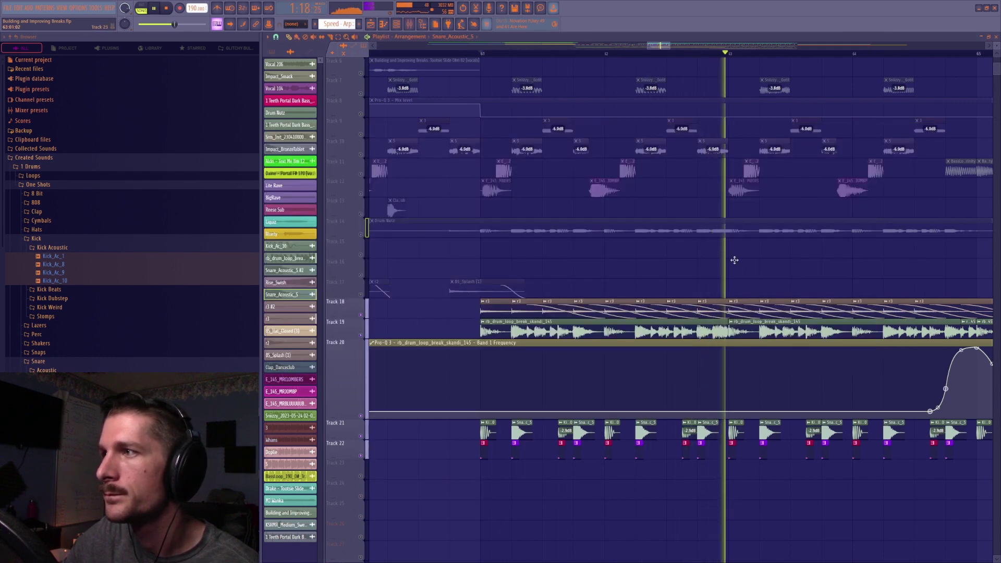
{"action": "key", "text": "space"}
Place the playhead at bar 63 and check the drum loop's effect chain in the mixer
{"action": "left_click_drag", "start_coordinate": [663, 46], "coordinate": [673, 48]}
{"action": "left_click", "coordinate": [498, 53]}
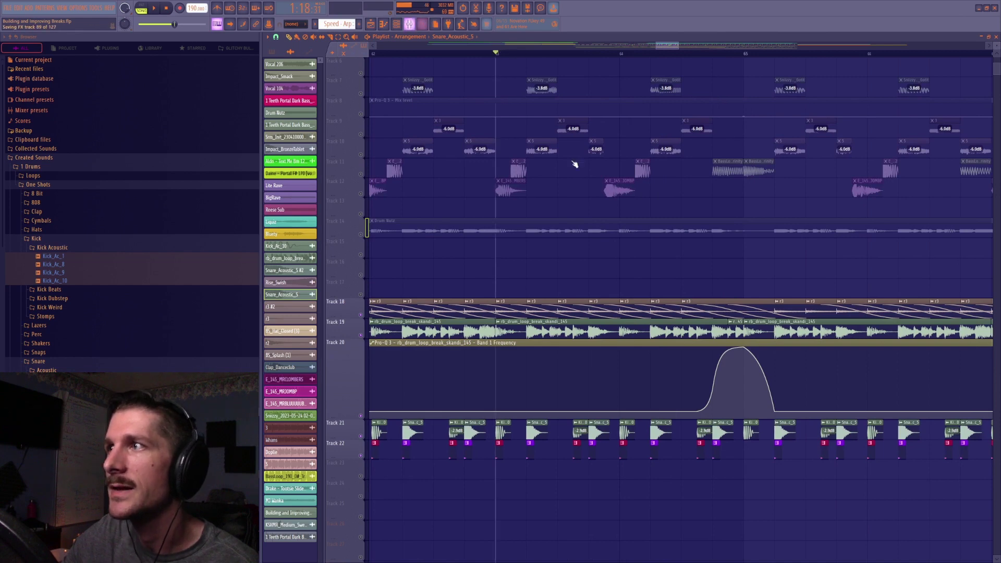
{"action": "key", "text": "F9"}
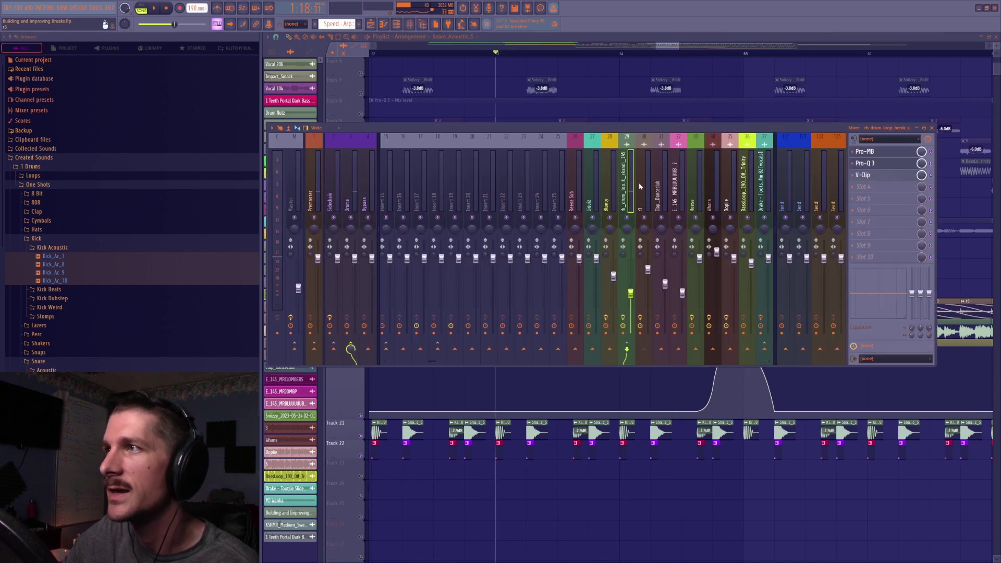
{"action": "key", "text": "F9"}
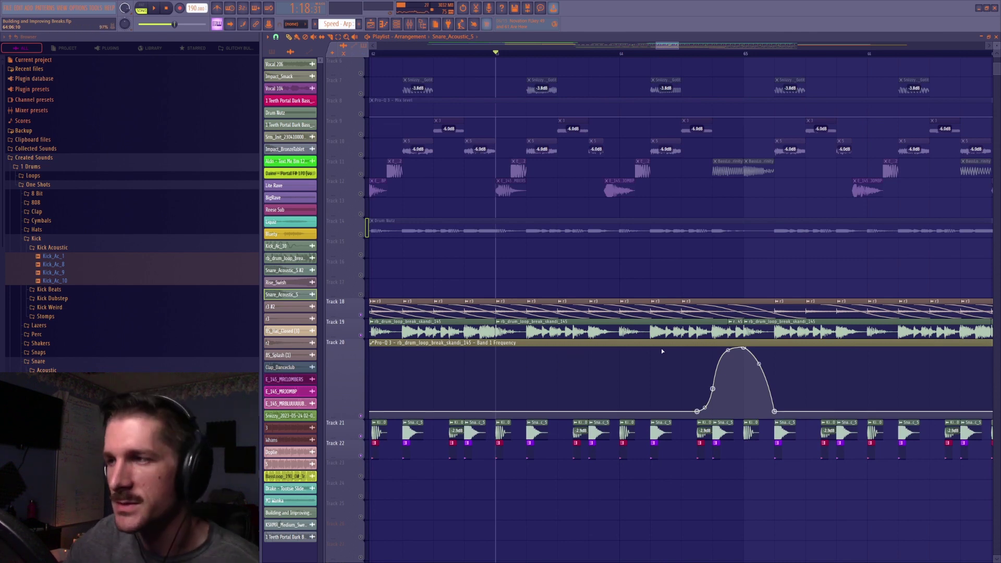
Play the isolated drum layers from halfway through bar 64, across the Pro-Q 3 Band 1 Frequency automation peak
{"action": "mouse_move", "coordinate": [667, 48]}
{"action": "left_mouse_down"}
{"action": "mouse_move", "coordinate": [678, 56]}
{"action": "mouse_move", "coordinate": [671, 46]}
{"action": "mouse_move", "coordinate": [637, 50]}
{"action": "mouse_move", "coordinate": [672, 48]}
{"action": "left_mouse_up"}
{"action": "left_click", "coordinate": [494, 53]}
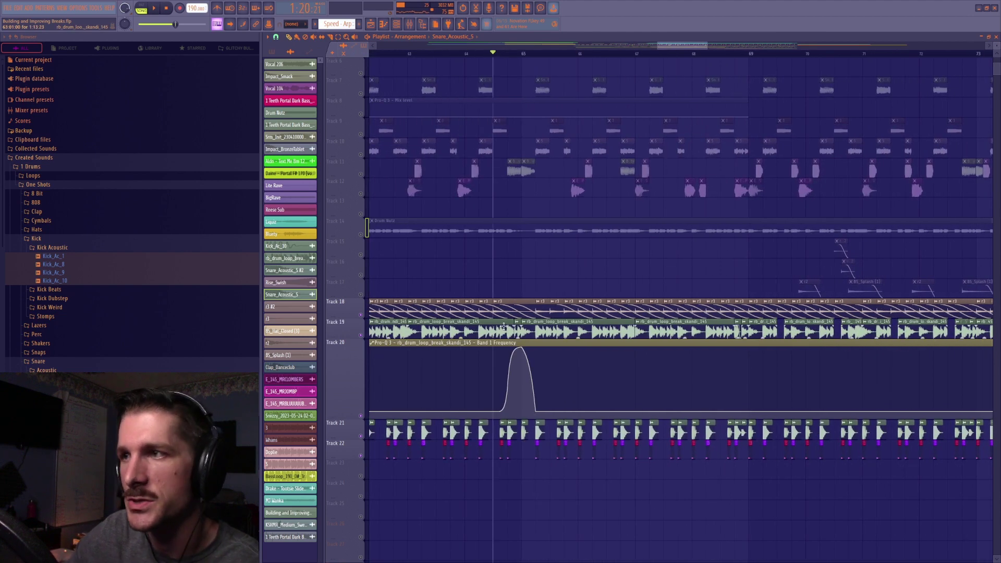
{"action": "key", "text": "space"}
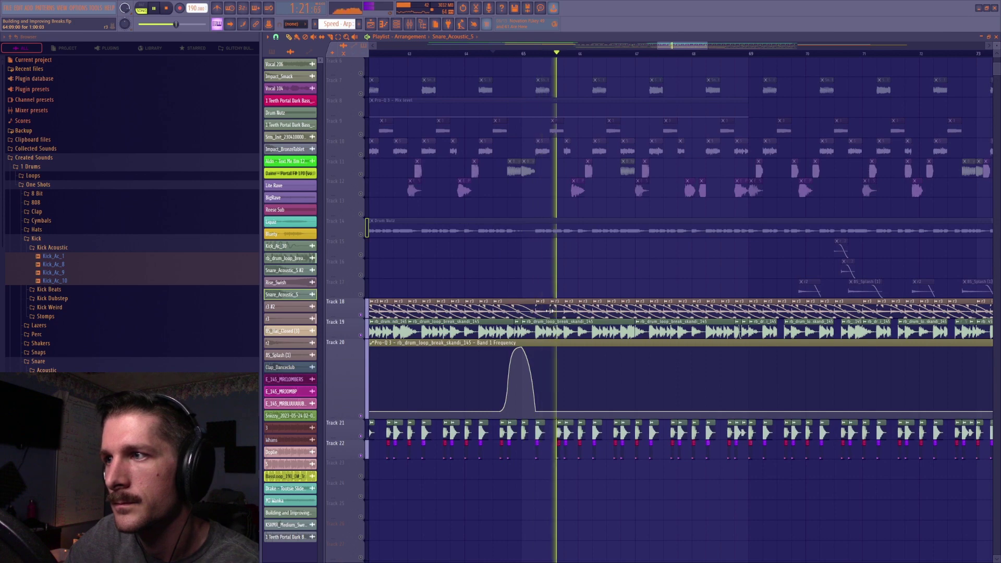
{"action": "key", "text": "space"}
Solo Track 18, restore all tracks, and play the full arrangement from bar 61
{"action": "right_click", "coordinate": [361, 315]}
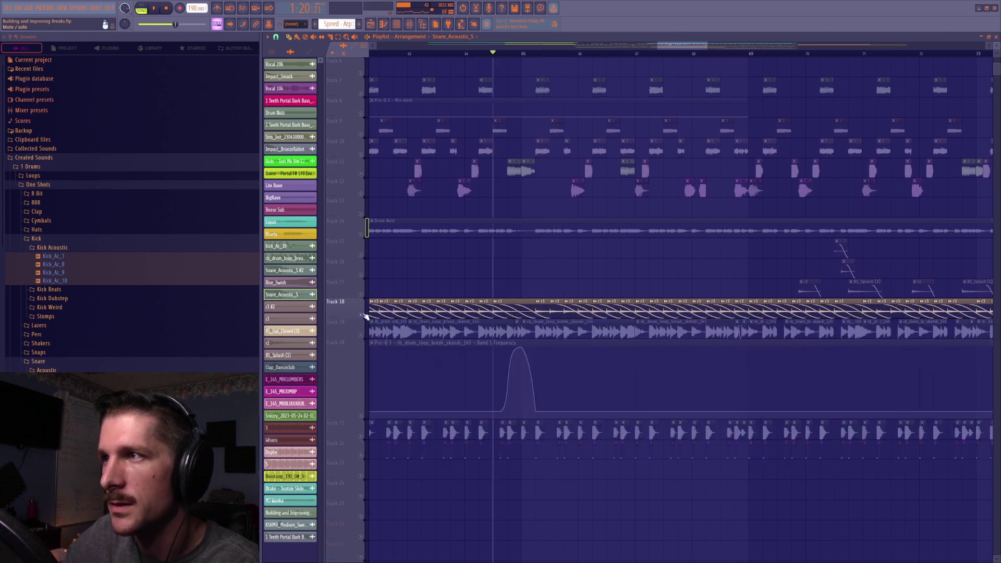
{"action": "right_click", "coordinate": [361, 315]}
{"action": "scroll", "coordinate": [540, 64], "scroll_direction": "down", "scroll_amount": 5}
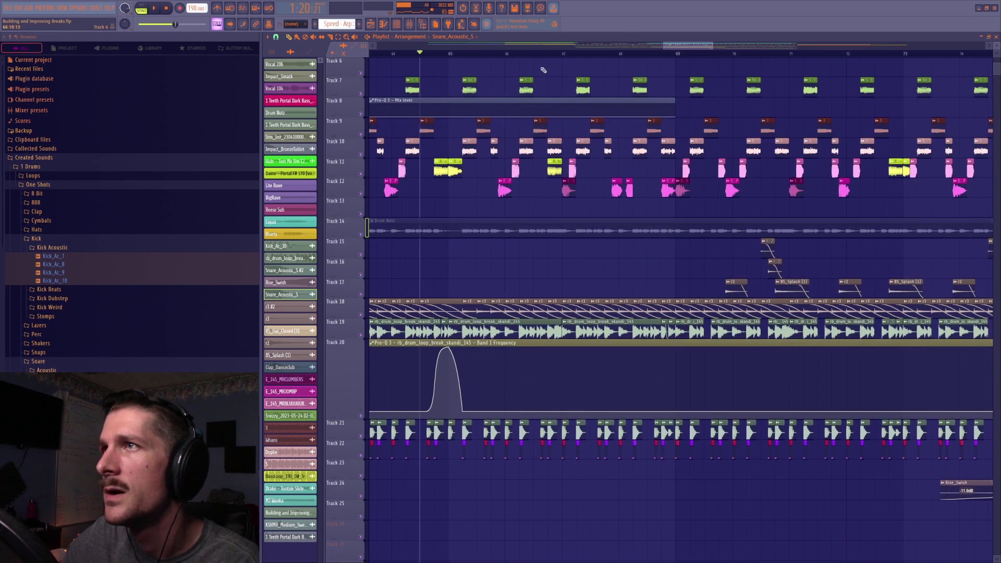
{"action": "left_click_drag", "start_coordinate": [550, 52], "coordinate": [496, 57]}
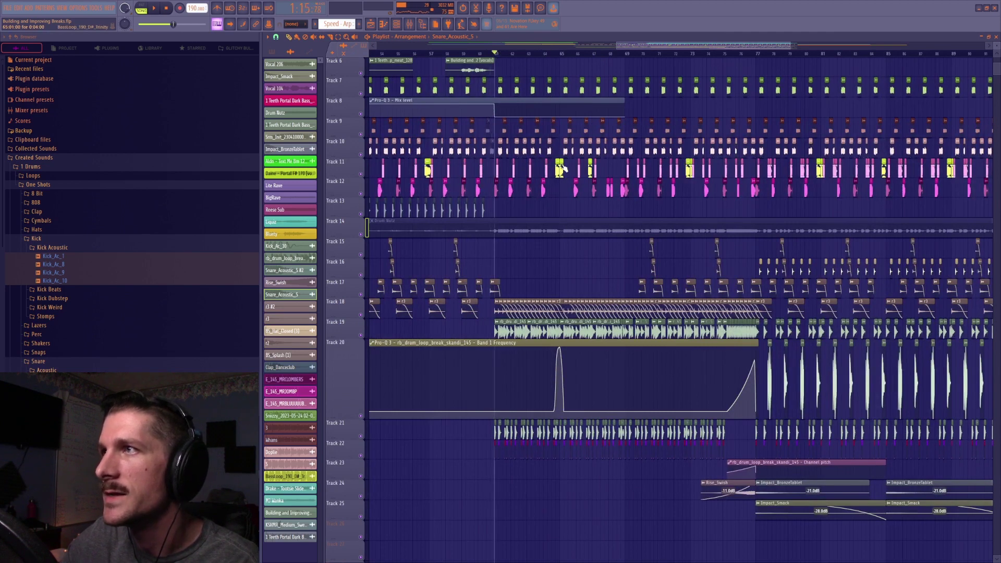
{"action": "key", "text": "space"}
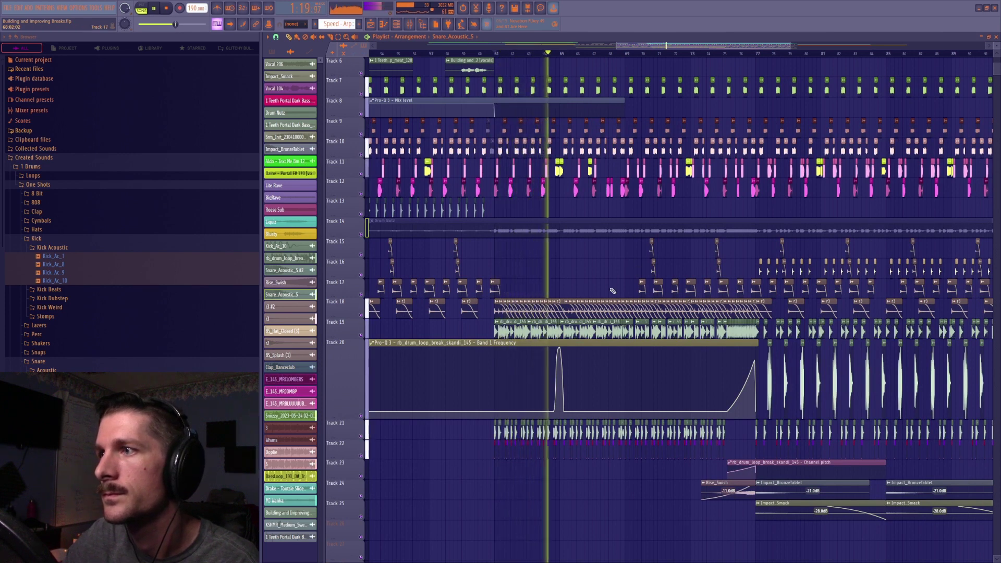
{"action": "key", "text": "space"}
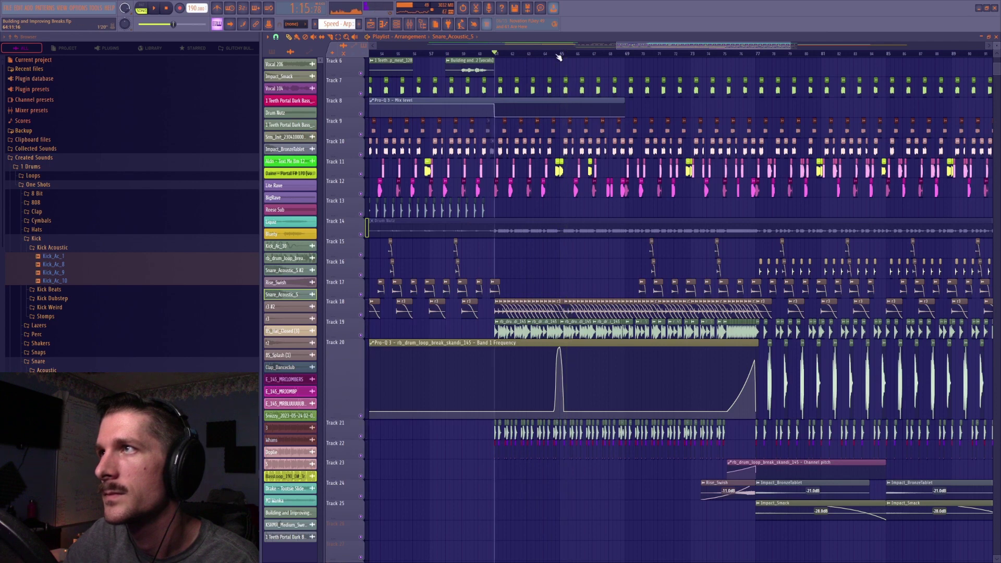
Play the full arrangement from bar 64, just ahead of the filter automation peak
{"action": "scroll", "coordinate": [558, 55], "scroll_direction": "up", "scroll_amount": 5}
{"action": "key", "text": "space"}
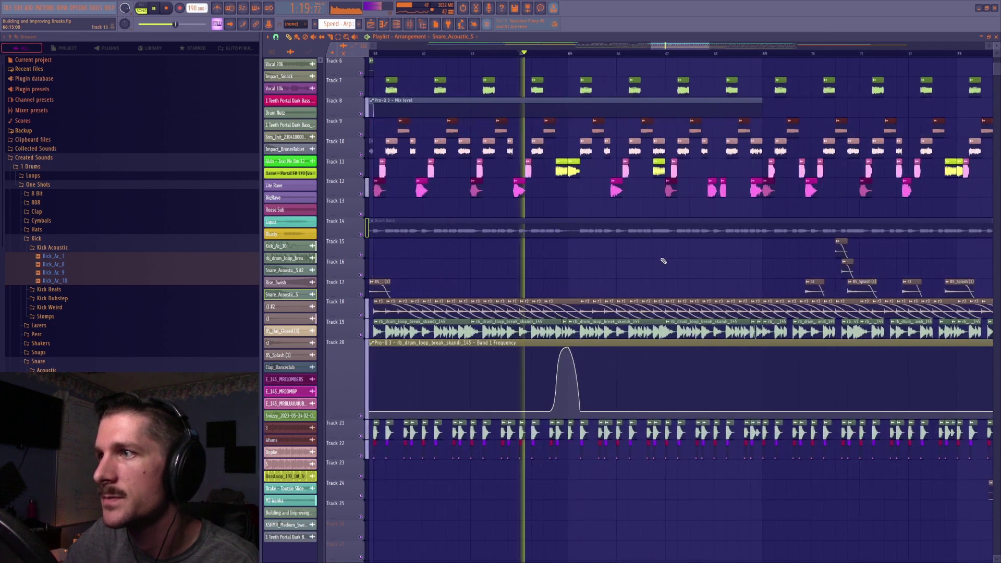
{"action": "key", "text": "space"}
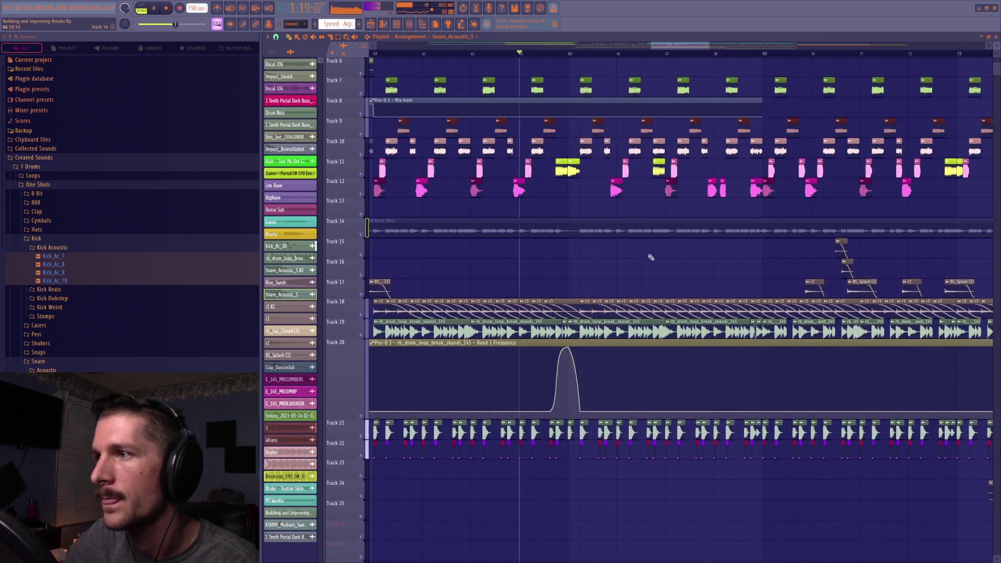
Delete the kick clip at the start of bar 65 on Track 21 and audition the section from bar 64
{"action": "scroll", "coordinate": [580, 60], "scroll_direction": "up", "scroll_amount": 3}
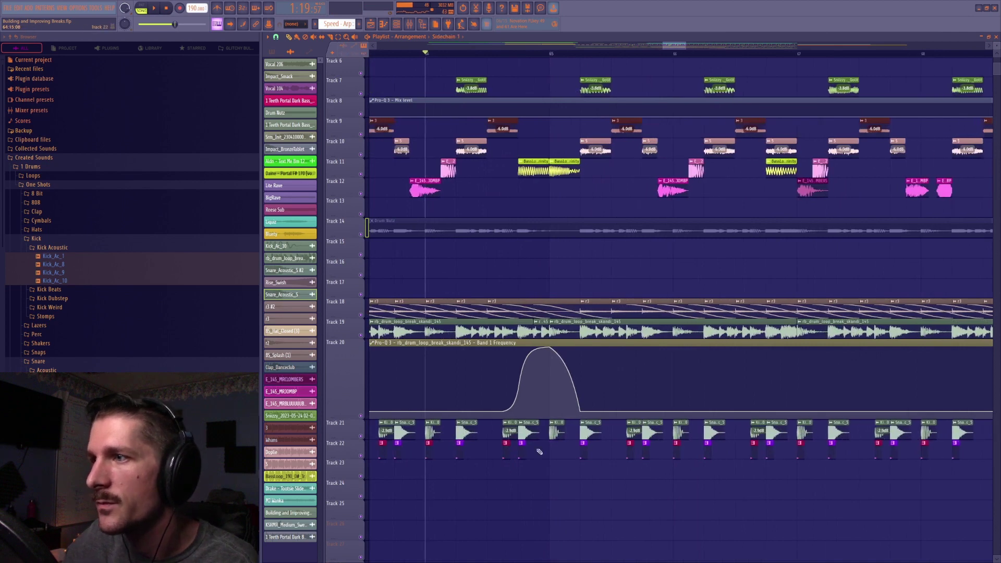
{"action": "key", "text": "space"}
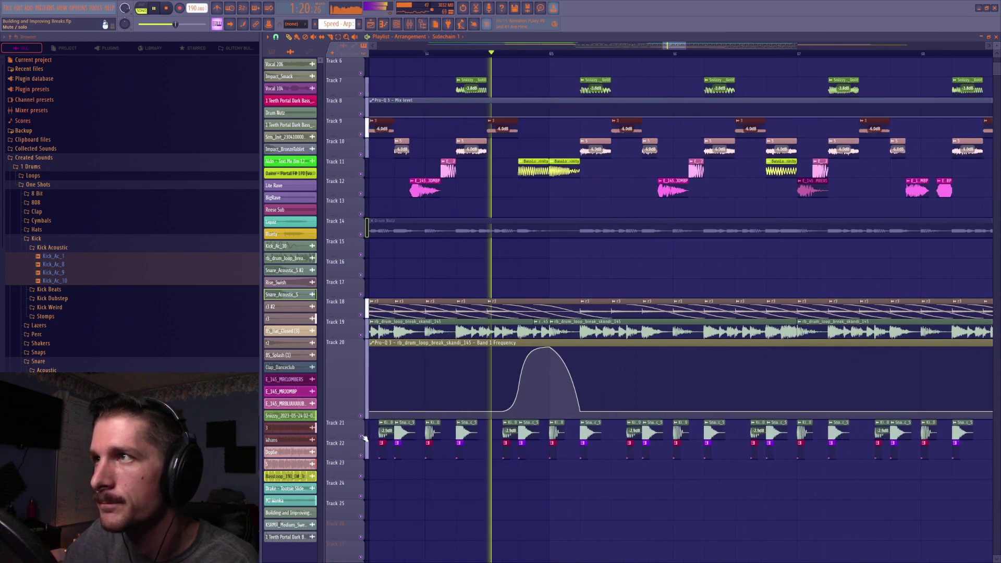
{"action": "key", "text": "space"}
{"action": "right_click", "coordinate": [557, 443]}
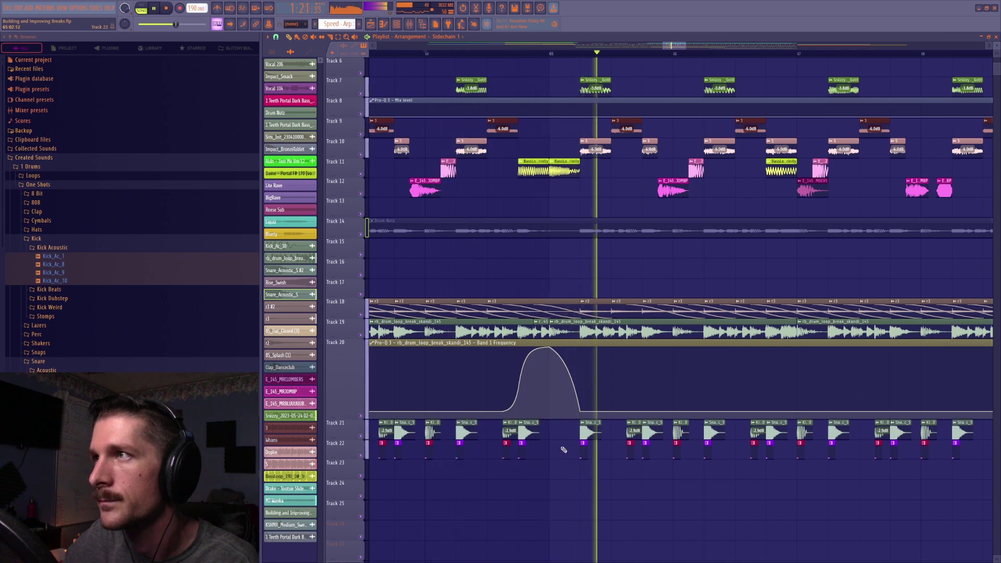
{"action": "key", "text": "space"}
Isolate Tracks 15 to 18 with the cymbal and splash clips, and play these layers from bar 69
{"action": "scroll", "coordinate": [668, 55], "scroll_direction": "down", "scroll_amount": 6}
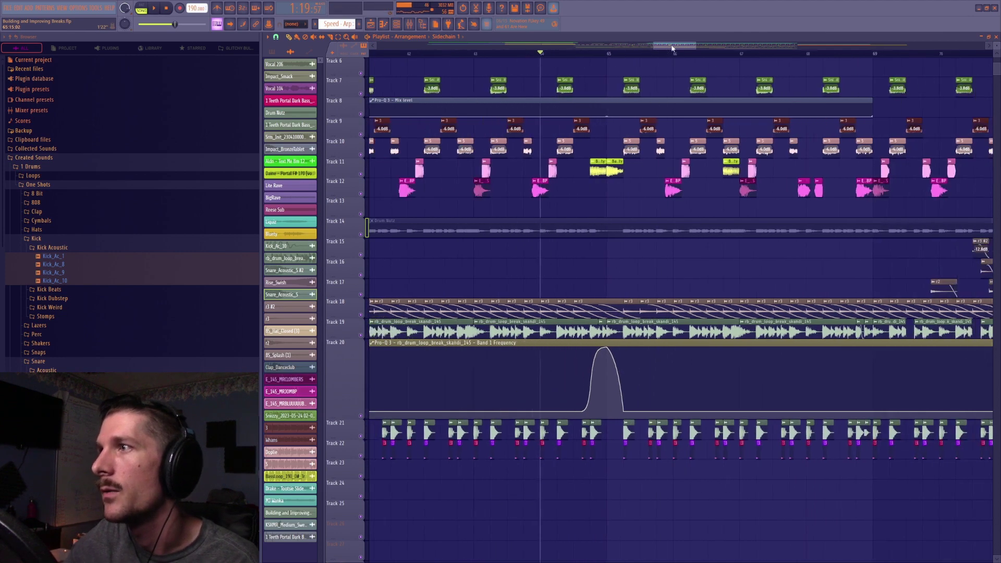
{"action": "scroll", "coordinate": [686, 56], "scroll_direction": "down", "scroll_amount": 3}
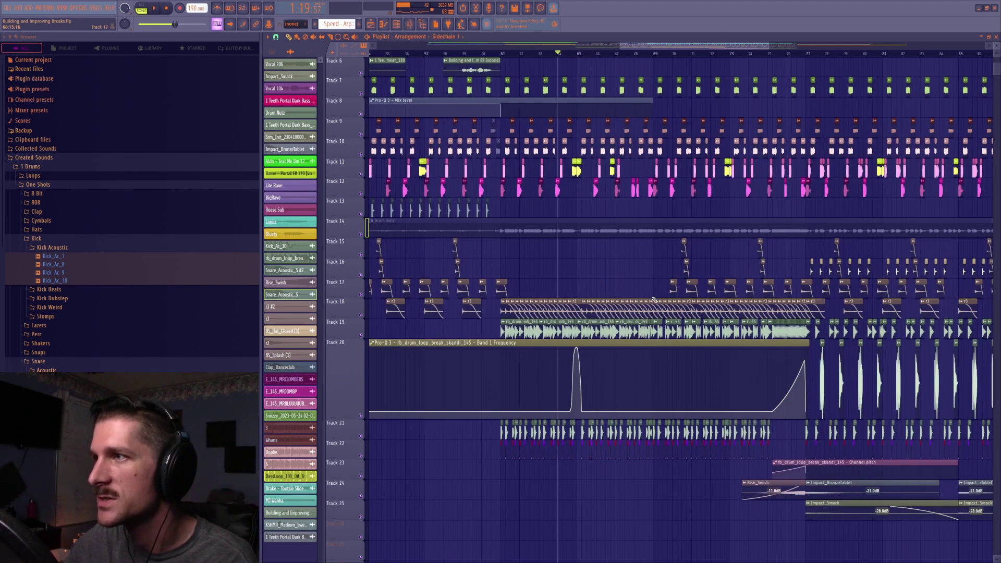
{"action": "scroll", "coordinate": [615, 55], "scroll_direction": "up", "scroll_amount": 6}
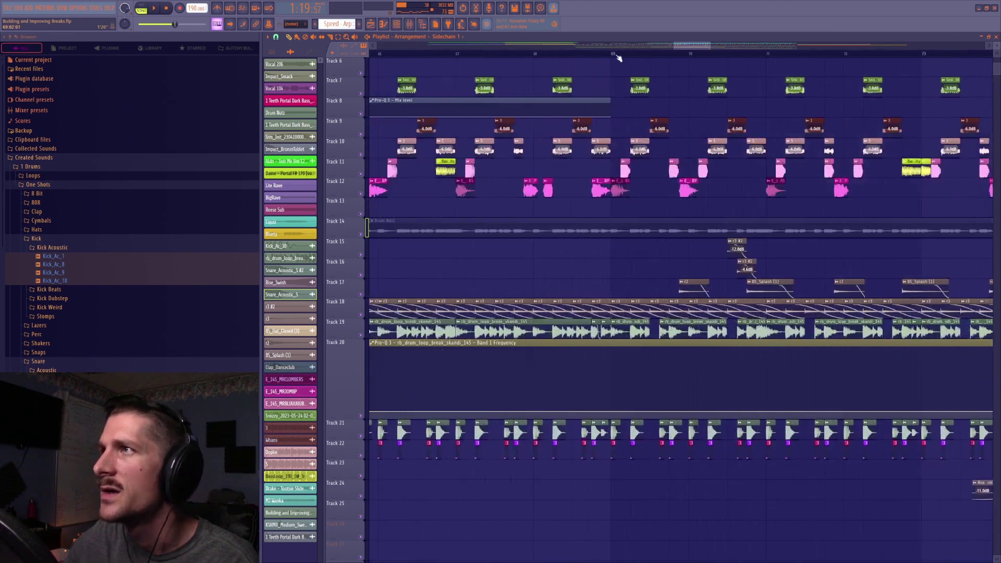
{"action": "right_click", "coordinate": [361, 255]}
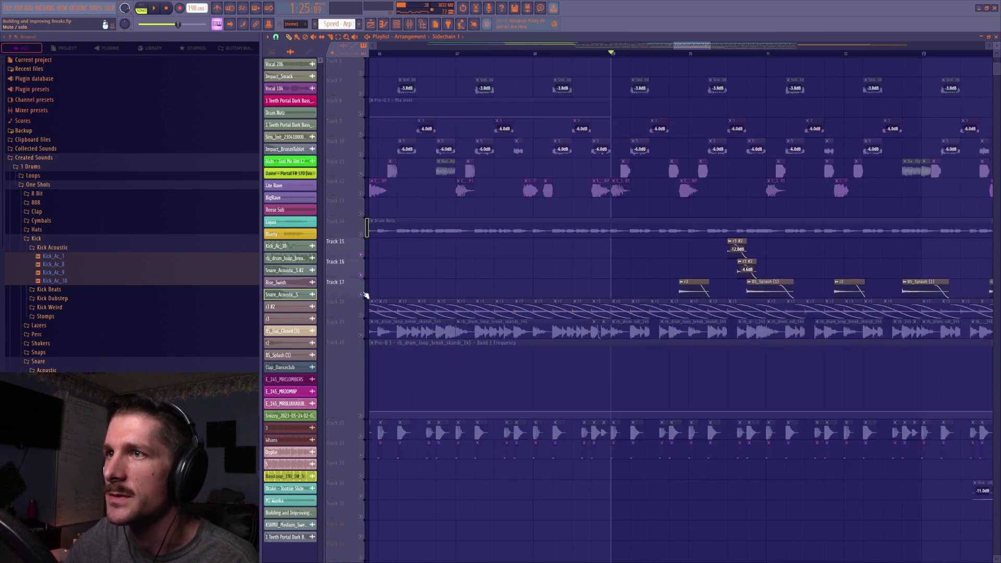
{"action": "left_click", "coordinate": [361, 315]}
{"action": "key", "text": "space"}
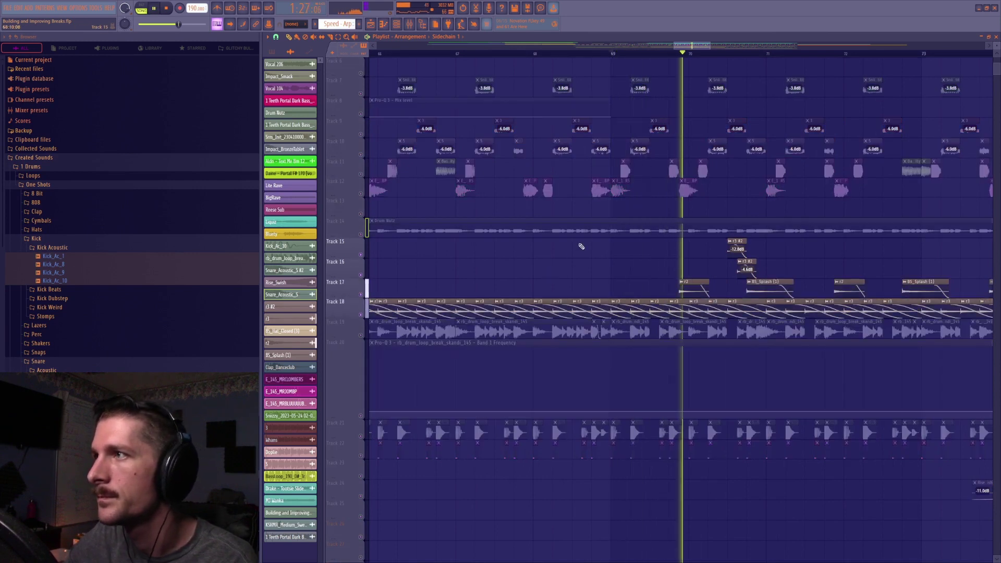
{"action": "left_click_drag", "start_coordinate": [707, 46], "coordinate": [722, 49]}
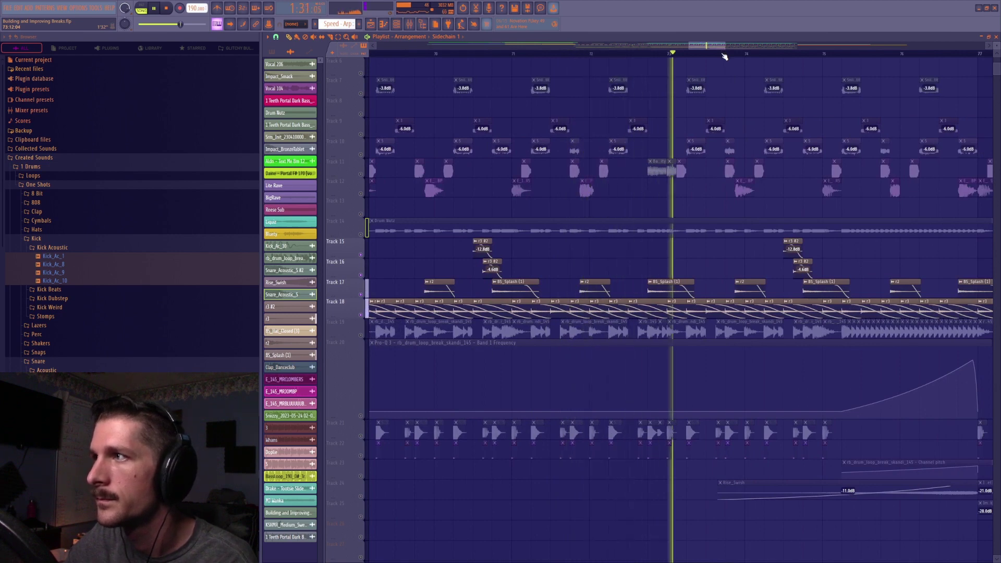
{"action": "scroll", "coordinate": [724, 48], "scroll_direction": "down", "scroll_amount": 3}
{"action": "left_click_drag", "start_coordinate": [724, 48], "coordinate": [728, 48]}
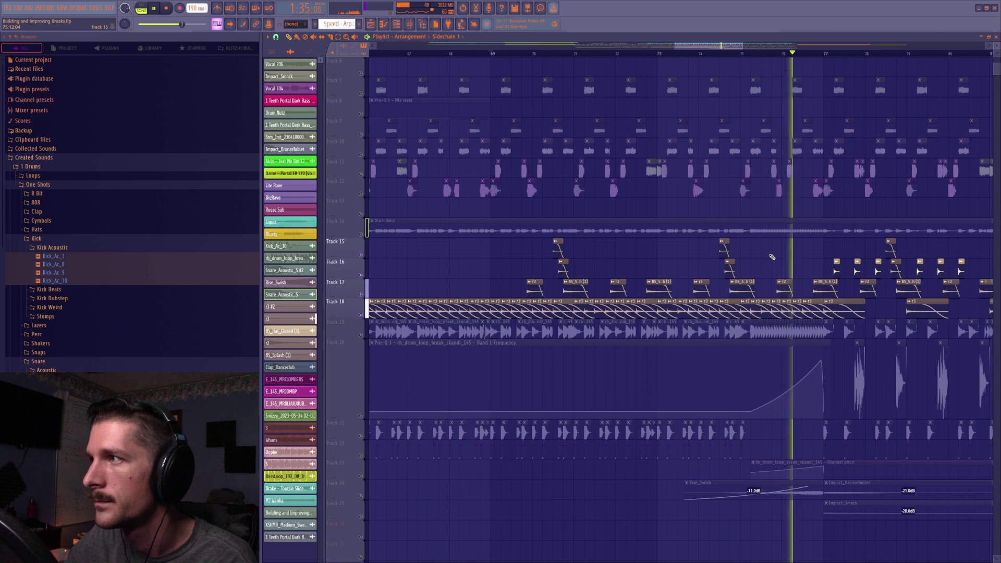
{"action": "key", "text": "space"}
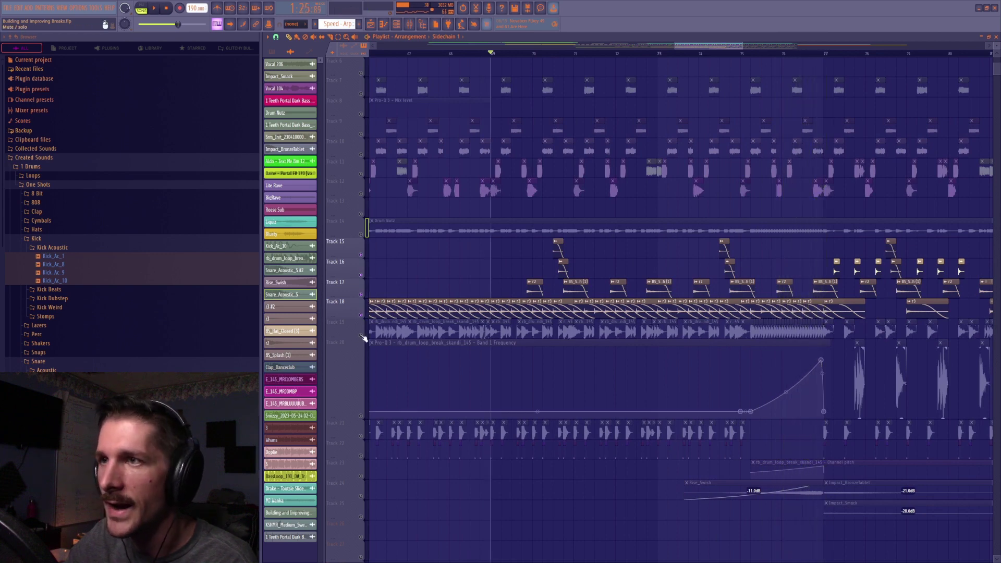
Add Track 19 to the isolated layers, restore all tracks, and play the full mix from bar 69
{"action": "left_click", "coordinate": [361, 335]}
{"action": "right_click", "coordinate": [365, 296]}
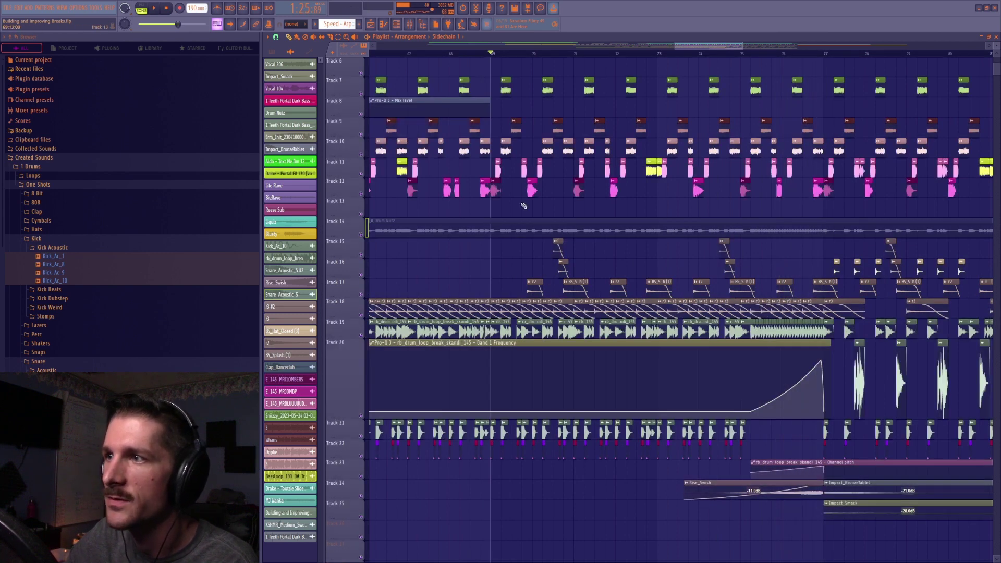
{"action": "key", "text": "space"}
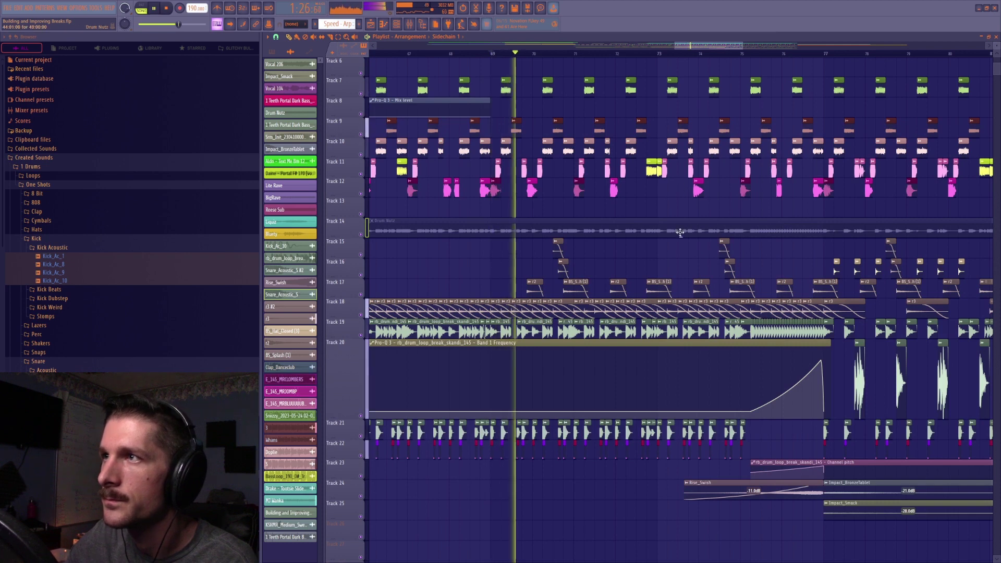
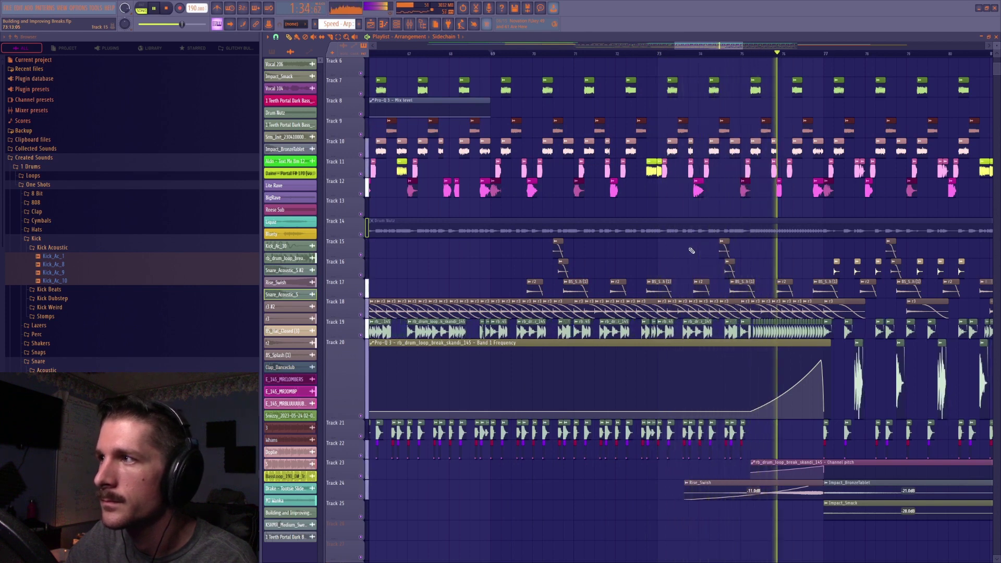
Stop playback and isolate Tracks 19 to 22 with the break loop, filter automation, and kick and snare layers around bar 75
{"action": "key", "text": "ctrl+z"}
{"action": "key", "text": "space"}
{"action": "left_click_drag", "start_coordinate": [716, 46], "coordinate": [723, 58]}
{"action": "right_click", "coordinate": [361, 335]}
{"action": "left_click", "coordinate": [361, 416]}
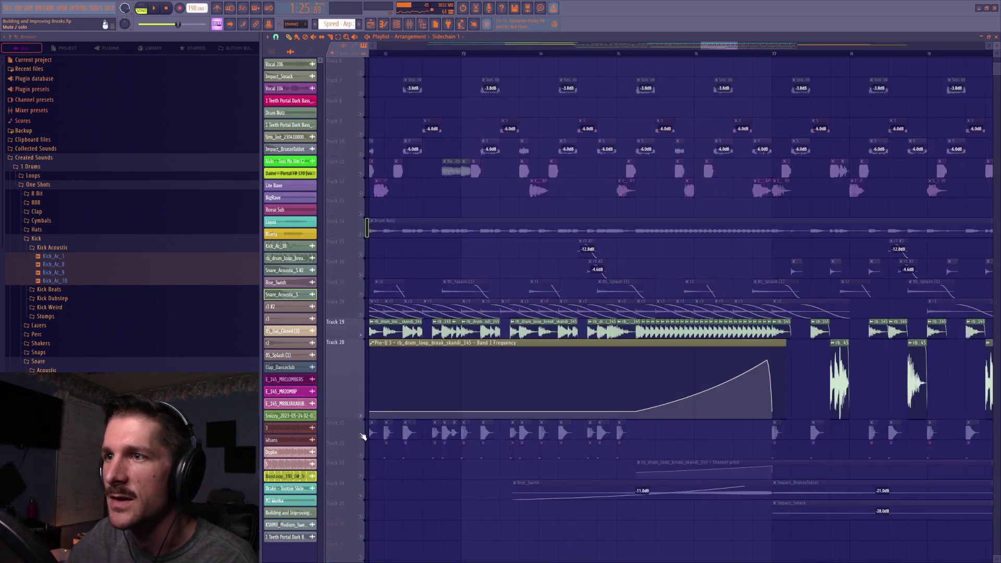
{"action": "left_click", "coordinate": [361, 436]}
{"action": "left_click", "coordinate": [361, 456]}
{"action": "scroll", "coordinate": [637, 56], "scroll_direction": "up", "scroll_amount": 2}
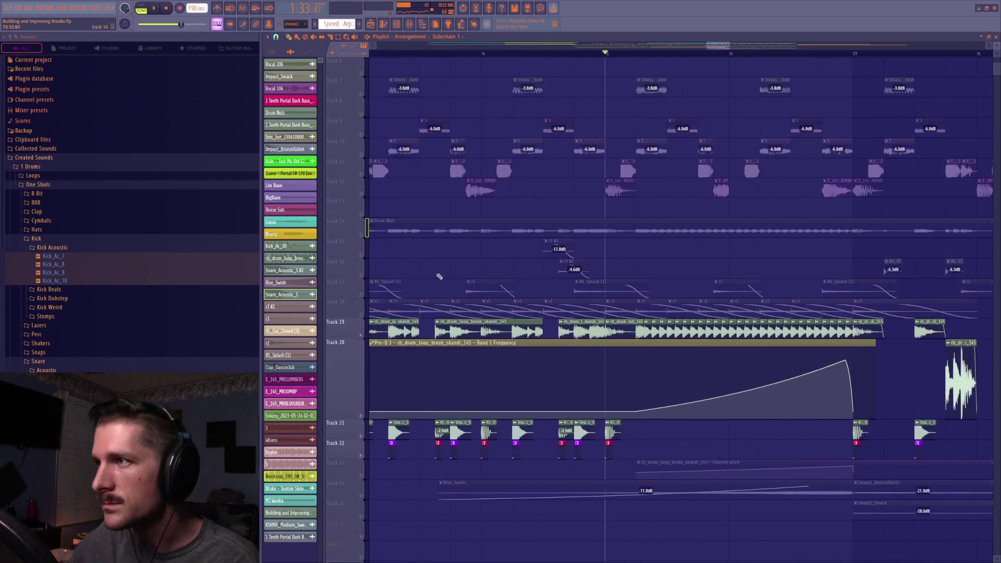
{"action": "left_click", "coordinate": [361, 315]}
{"action": "left_click", "coordinate": [361, 295]}
{"action": "left_click", "coordinate": [361, 315]}
{"action": "left_click", "coordinate": [361, 296]}
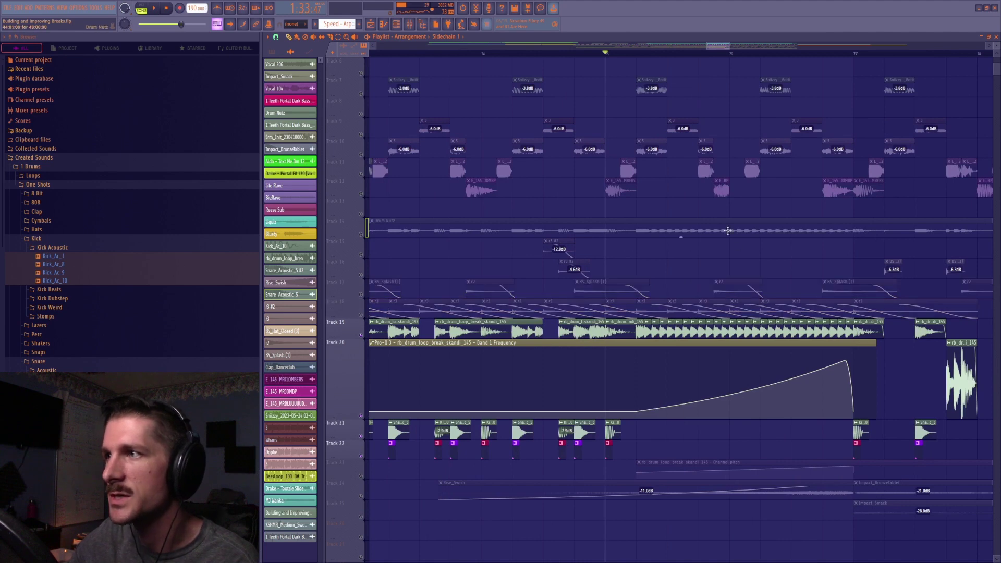
Open the Track 19 break loop's channel settings, add Track 23's channel pitch automation to the isolated layers, and play from bar 75
{"action": "double_click", "coordinate": [629, 322]}
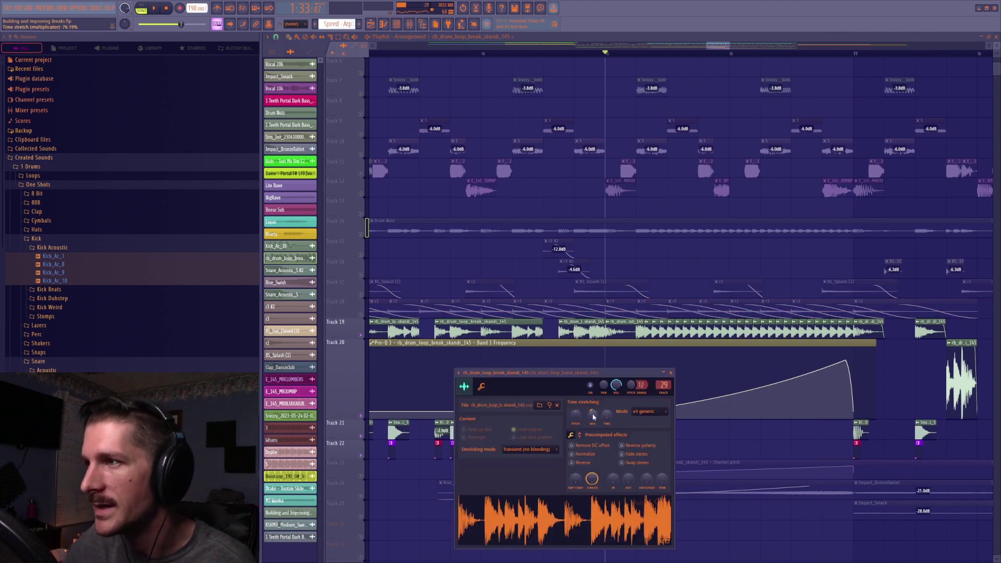
{"action": "left_click_drag", "start_coordinate": [613, 373], "coordinate": [624, 426]}
{"action": "scroll", "coordinate": [640, 412], "scroll_direction": "down", "scroll_amount": 3}
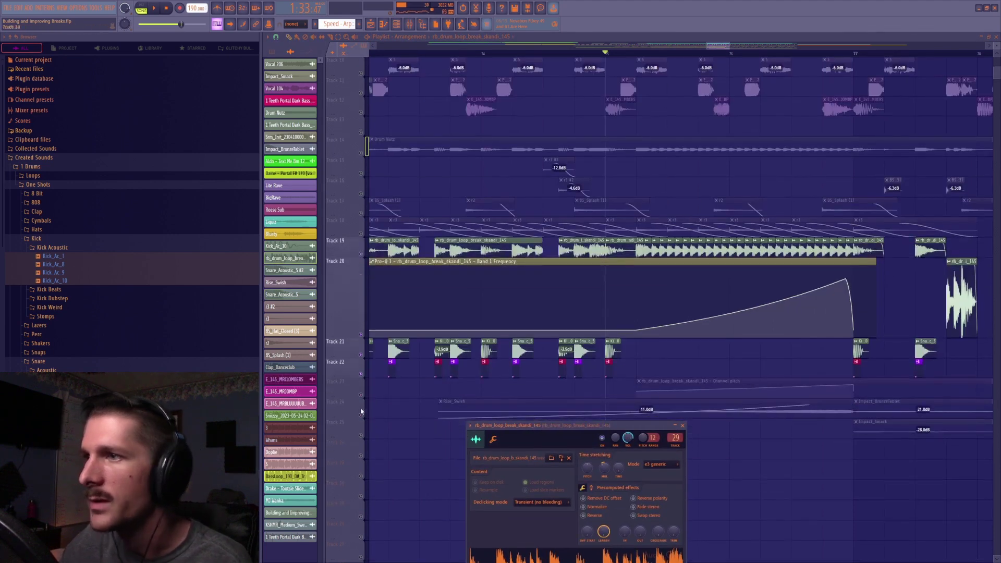
{"action": "left_click", "coordinate": [361, 395]}
{"action": "key", "text": "space"}
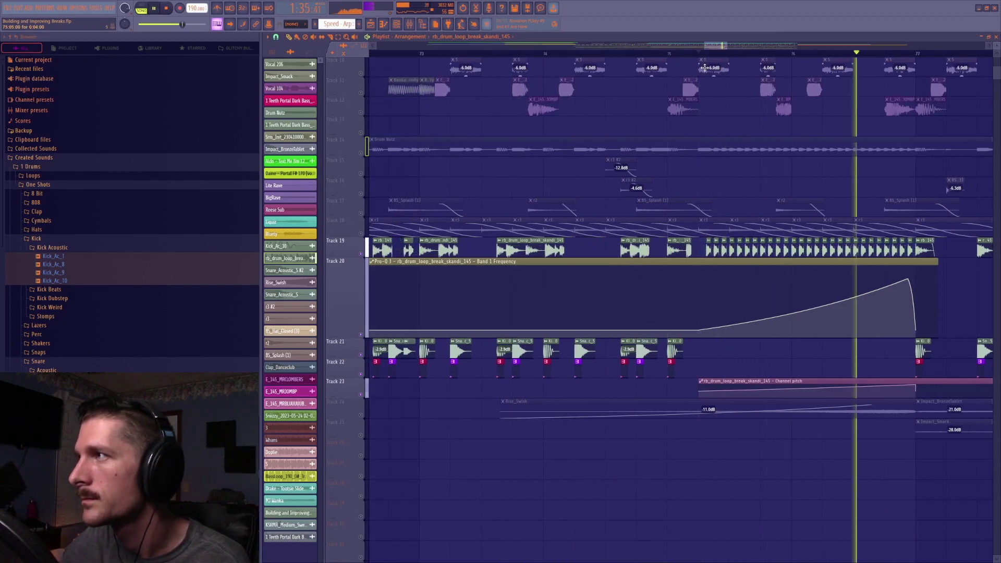
{"action": "key", "text": "space"}
Place a full-length copy of the rb_drum_loop_break_skandi_145 loop on Track 26 at bar 73 and reset its time-stretch multiplier
{"action": "scroll", "coordinate": [714, 434], "scroll_direction": "down", "scroll_amount": 5}
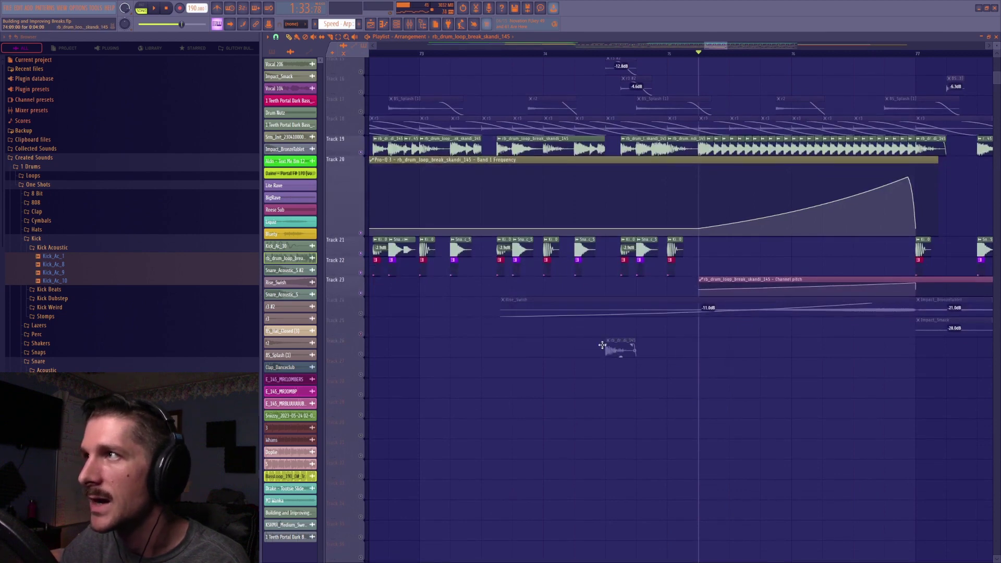
{"action": "double_click", "coordinate": [434, 341]}
{"action": "left_click_drag", "start_coordinate": [536, 561], "coordinate": [514, 369]}
{"action": "left_click_drag", "start_coordinate": [439, 343], "coordinate": [490, 345]}
{"action": "left_click_drag", "start_coordinate": [614, 365], "coordinate": [524, 346]}
{"action": "double_click", "coordinate": [525, 347]}
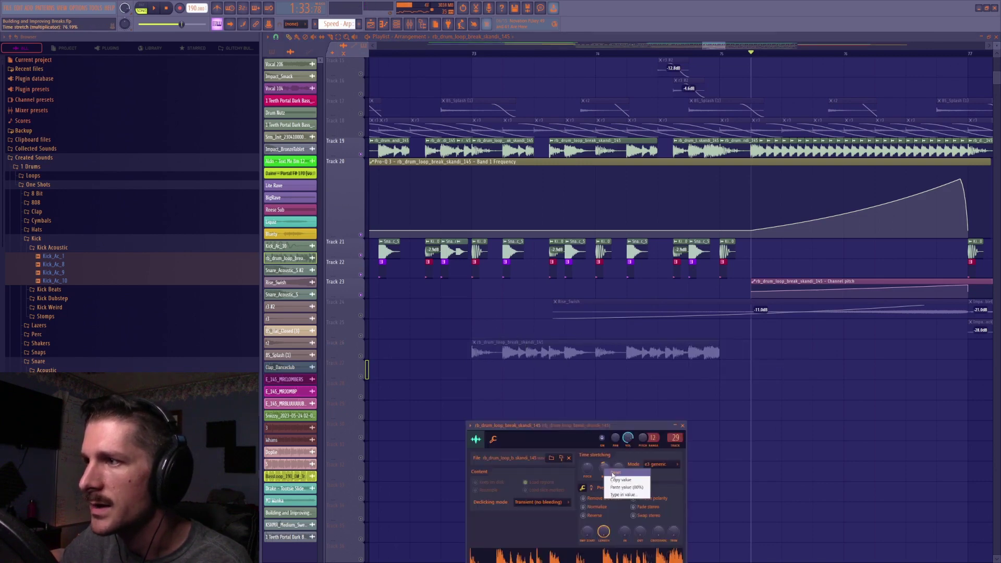
{"action": "left_click", "coordinate": [618, 480]}
Try a shorter stretch time on the Track 26 loop, reset it, and play the isolated loop from bar 73
{"action": "double_click", "coordinate": [574, 346]}
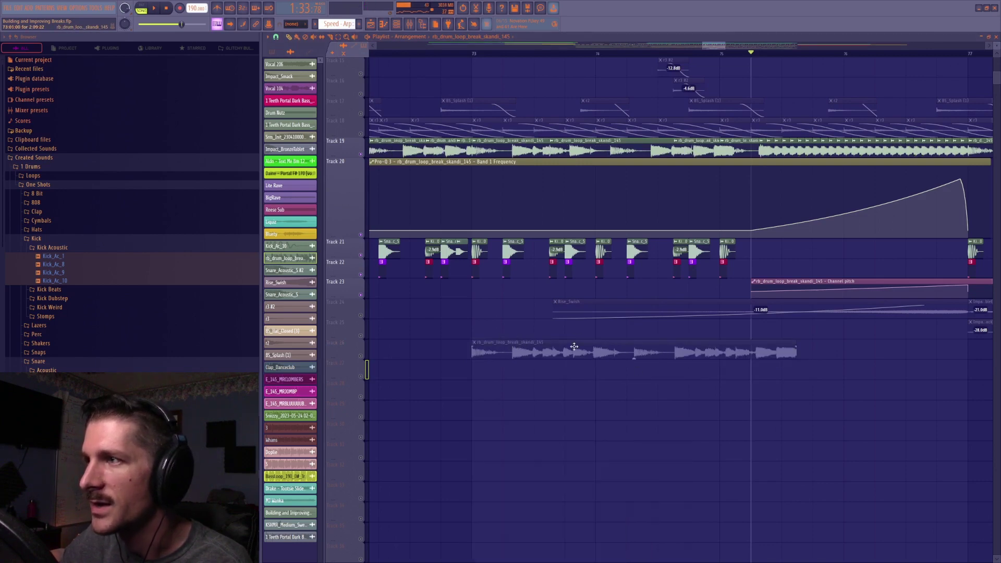
{"action": "left_click_drag", "start_coordinate": [619, 469], "coordinate": [619, 454]}
{"action": "right_click", "coordinate": [619, 468]}
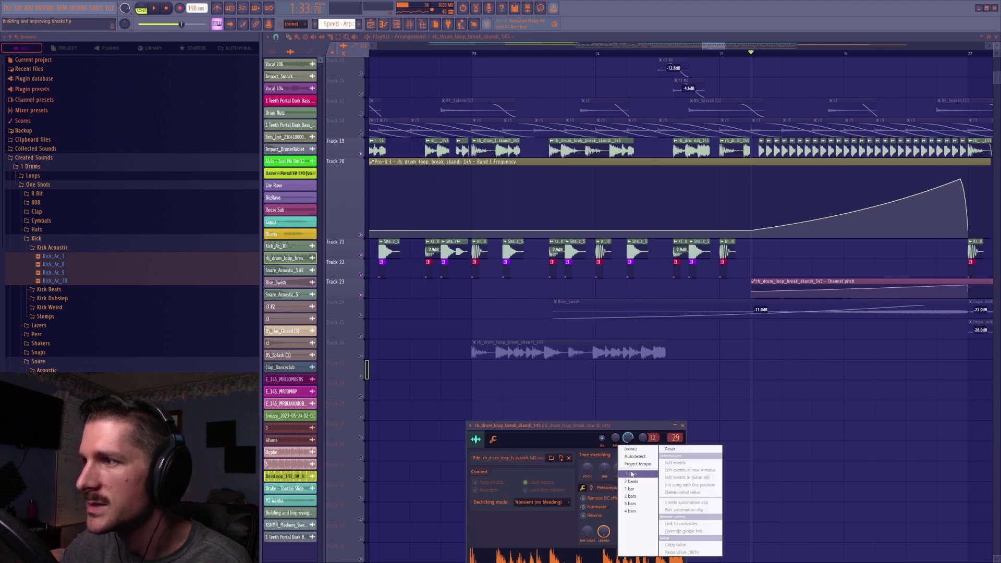
{"action": "left_click", "coordinate": [625, 476]}
{"action": "right_click", "coordinate": [361, 357]}
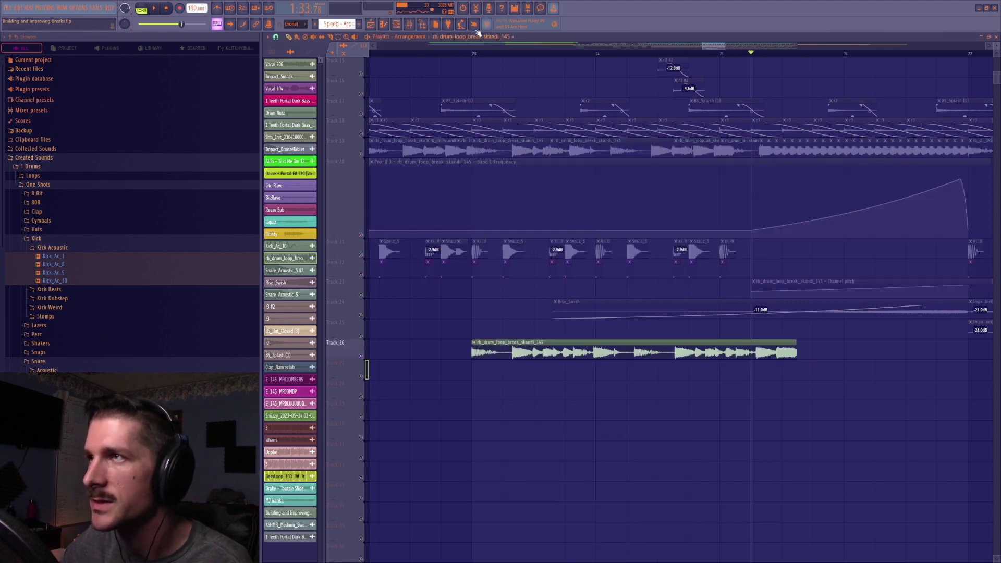
{"action": "left_click", "coordinate": [472, 54]}
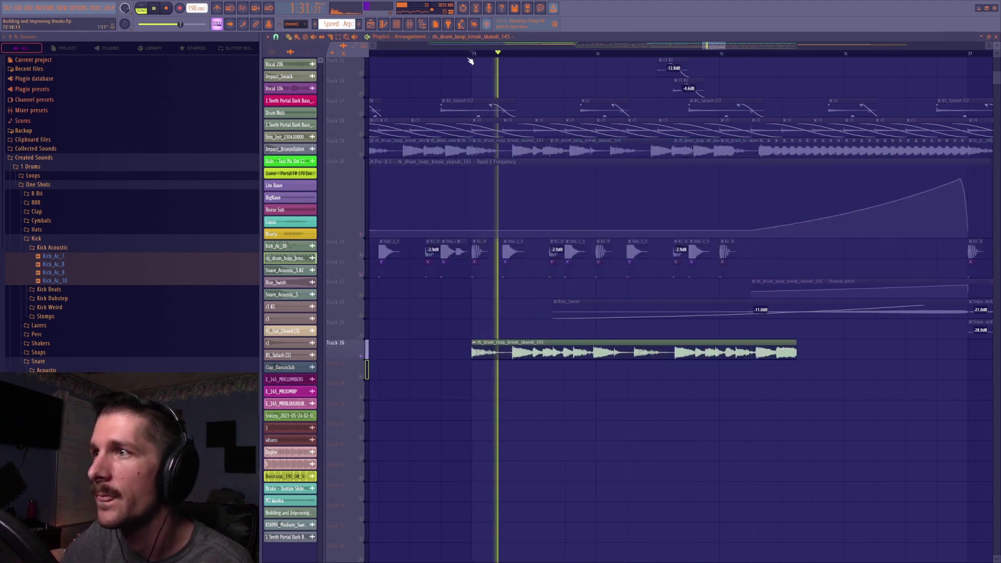
Restretch the Track 26 loop to span two bars from bar 73 and audition it
{"action": "double_click", "coordinate": [578, 347]}
{"action": "mouse_move", "coordinate": [619, 468]}
{"action": "left_mouse_down"}
{"action": "mouse_move", "coordinate": [619, 450]}
{"action": "mouse_move", "coordinate": [619, 475]}
{"action": "left_mouse_up"}
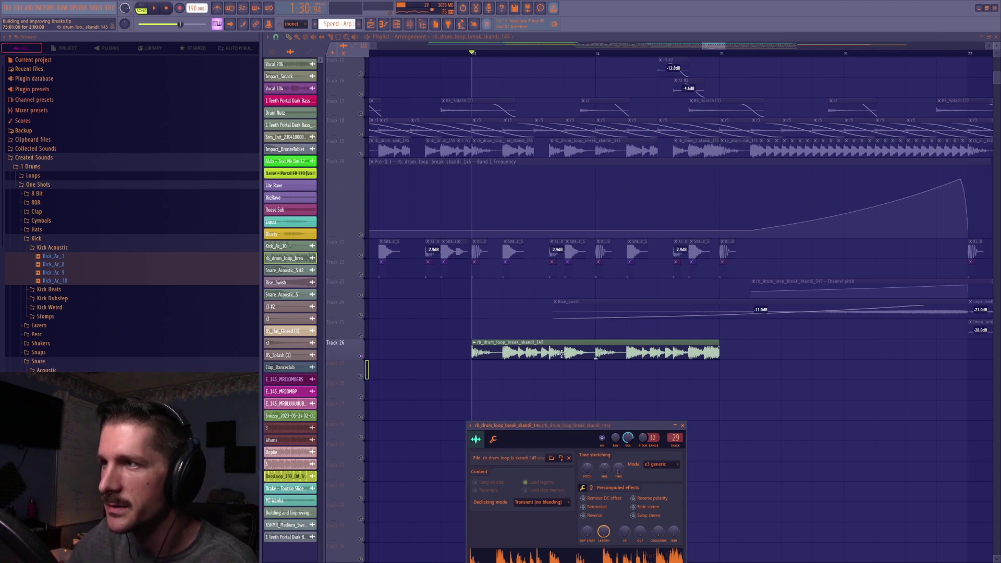
{"action": "key", "text": "space"}
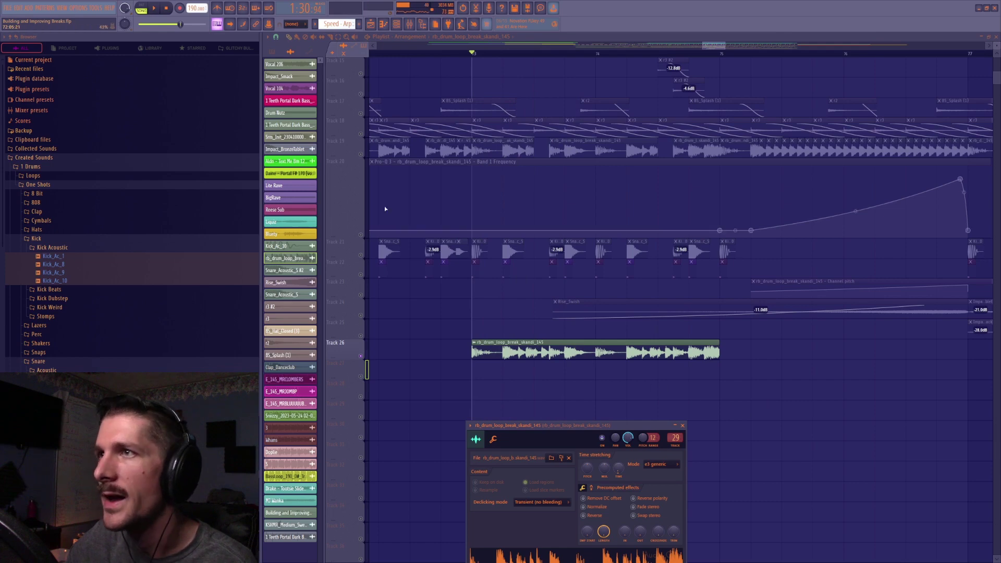
Isolate Tracks 19, 20 and 23 with the break loop, its filter frequency automation and its channel pitch automation
{"action": "right_click", "coordinate": [361, 235]}
{"action": "left_click", "coordinate": [557, 355]}
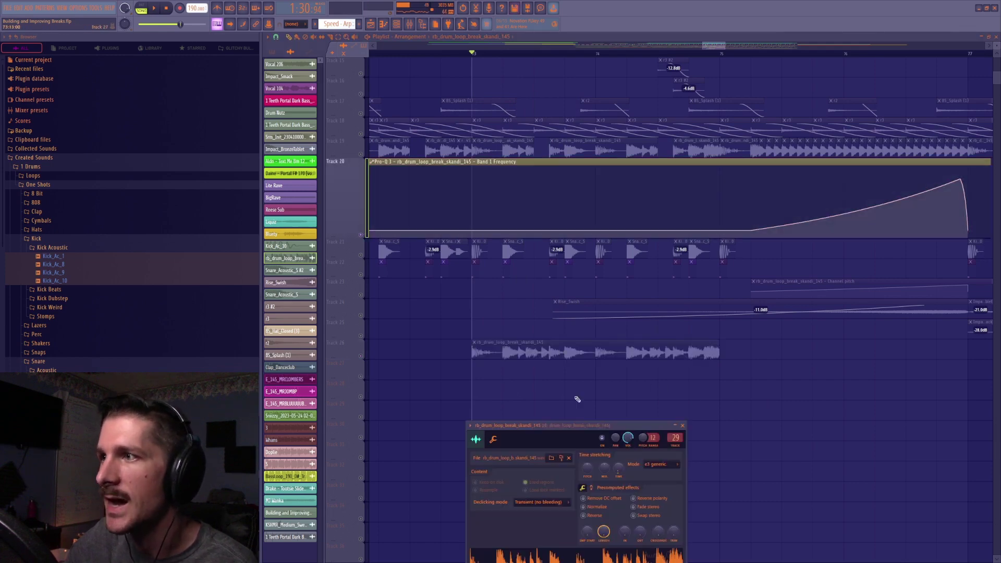
{"action": "left_click_drag", "start_coordinate": [614, 430], "coordinate": [613, 336]}
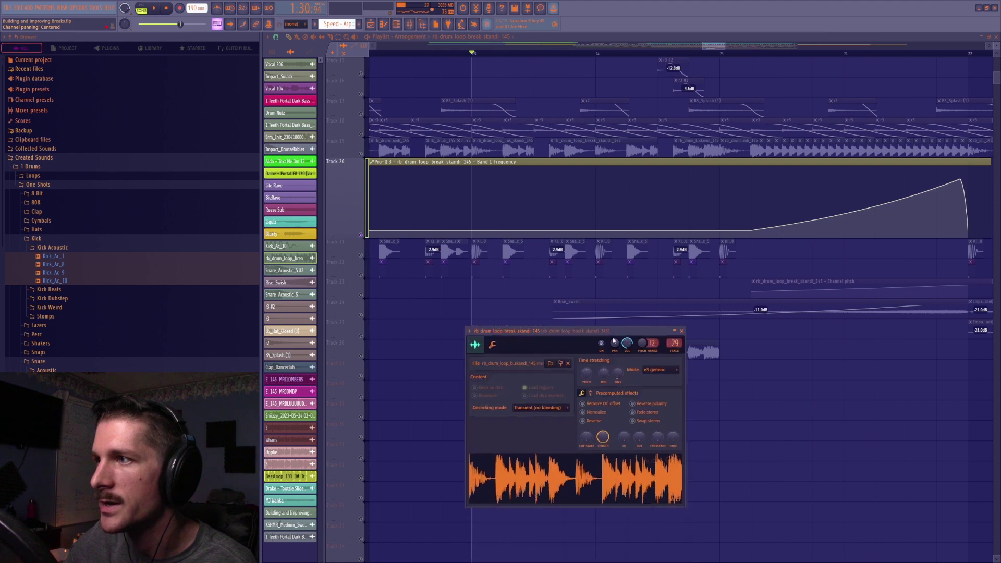
{"action": "right_click", "coordinate": [363, 235]}
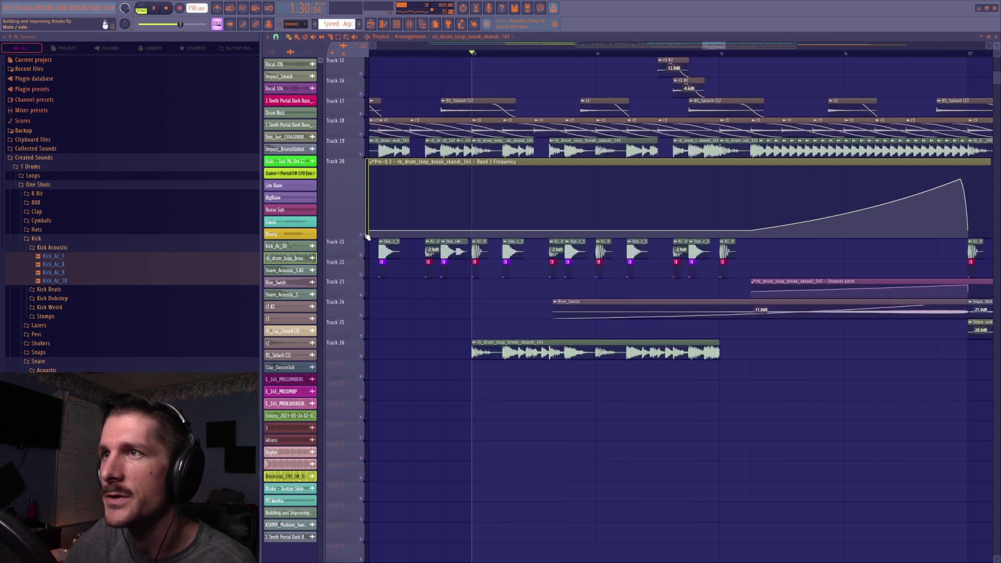
{"action": "right_click", "coordinate": [361, 236]}
{"action": "left_click", "coordinate": [362, 295]}
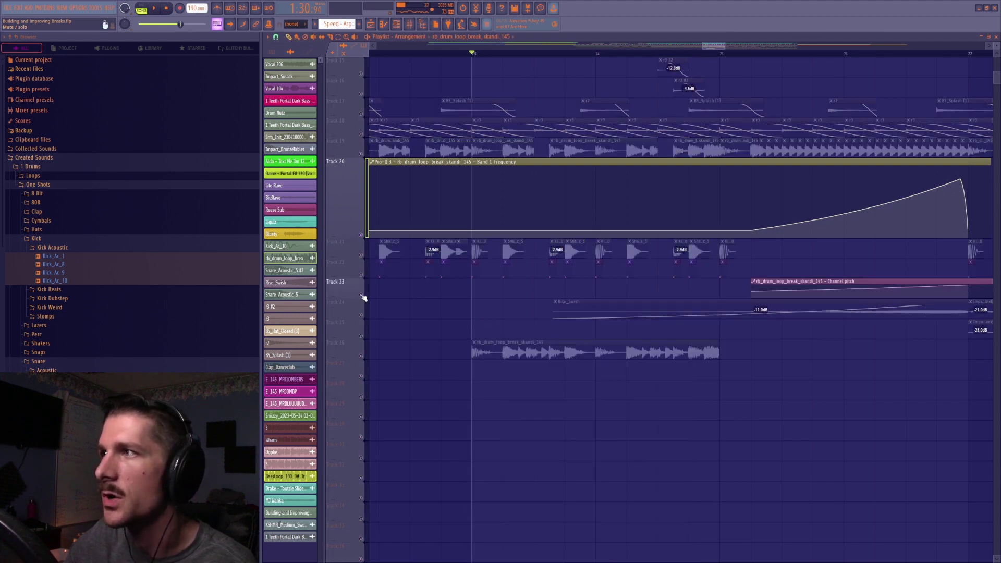
{"action": "left_click", "coordinate": [362, 155]}
Inspect the break loop's channel pitch, play the rising section from bar 75, and examine the channel pitch automation clip on Track 23
{"action": "double_click", "coordinate": [748, 139]}
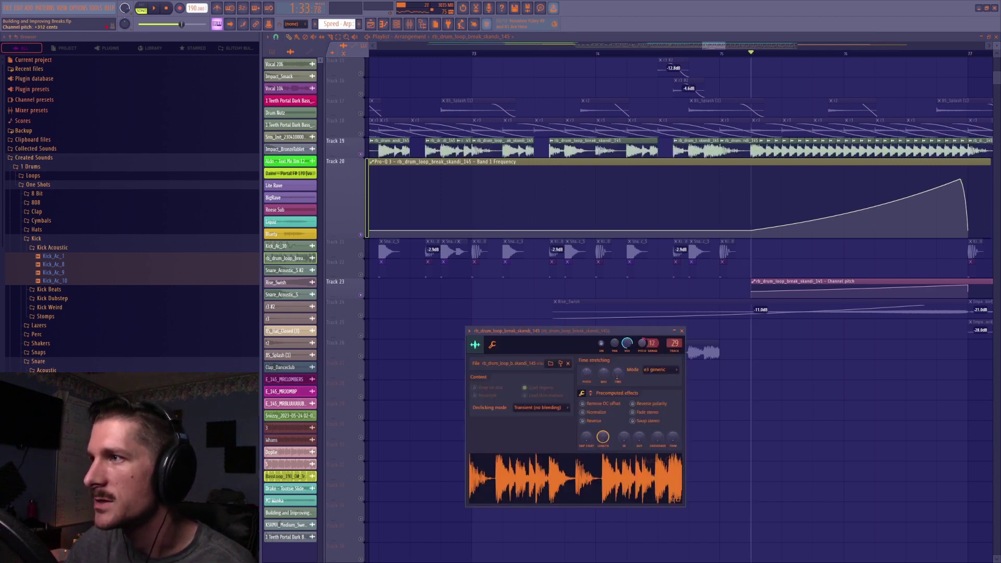
{"action": "key", "text": "Escape"}
{"action": "key", "text": "space"}
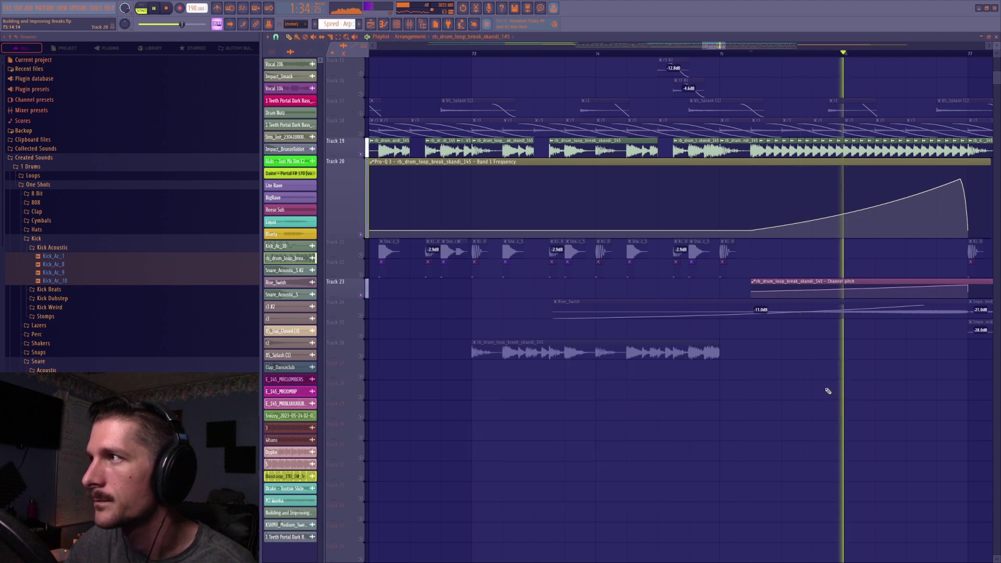
{"action": "key", "text": "space"}
{"action": "double_click", "coordinate": [858, 281]}
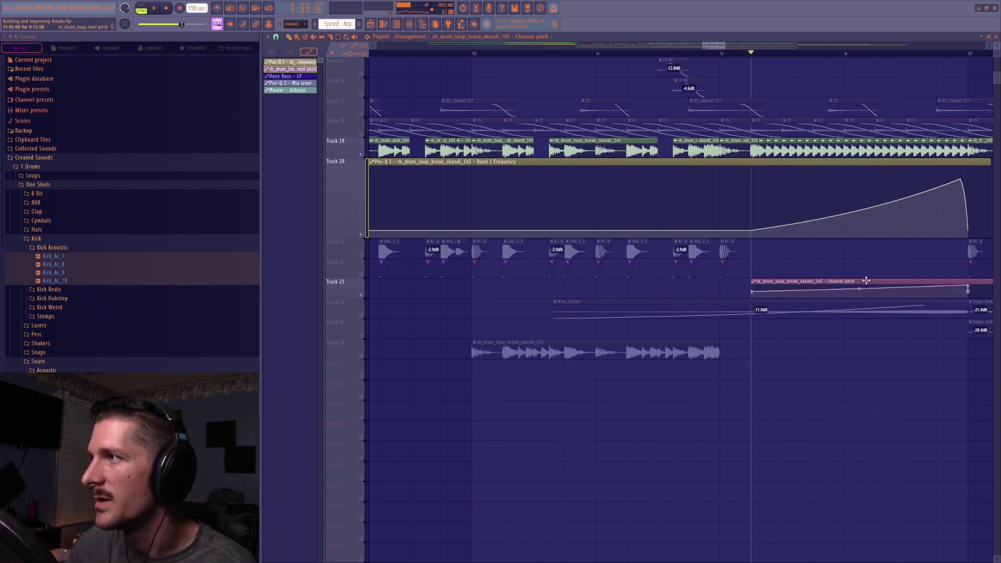
{"action": "left_click", "coordinate": [484, 73]}
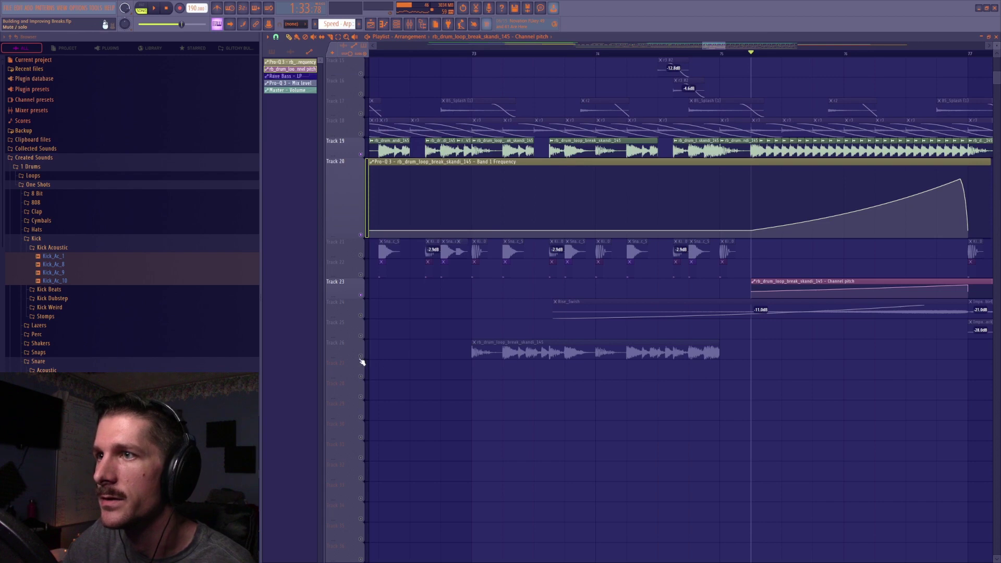
Reset the time stretching of the loop on Track 26, then restretch it to fit exactly two bars from bar 73
{"action": "double_click", "coordinate": [555, 355]}
{"action": "right_click", "coordinate": [619, 378]}
{"action": "left_click", "coordinate": [643, 385]}
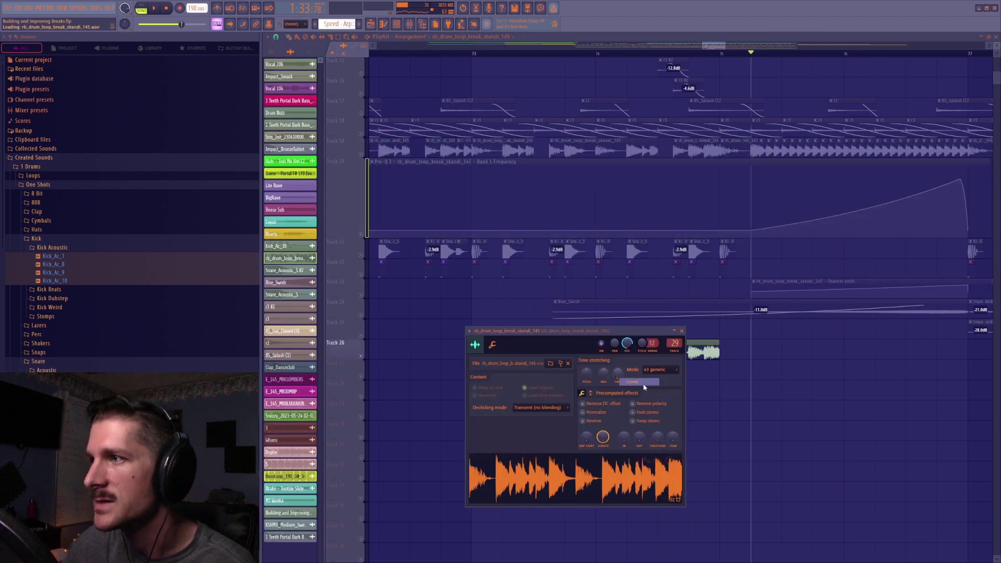
{"action": "left_click_drag", "start_coordinate": [625, 333], "coordinate": [632, 419]}
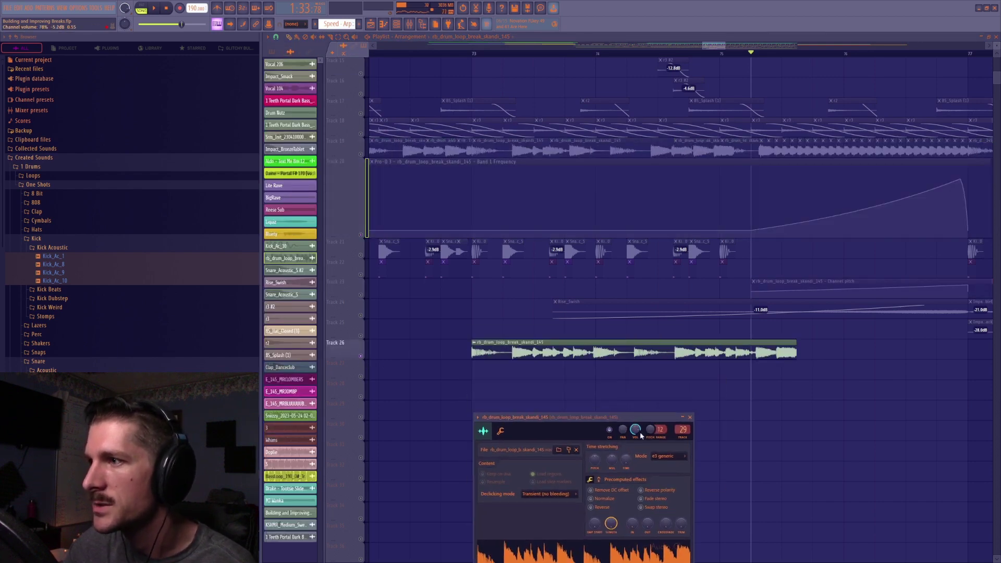
{"action": "left_click_drag", "start_coordinate": [616, 467], "coordinate": [614, 463]}
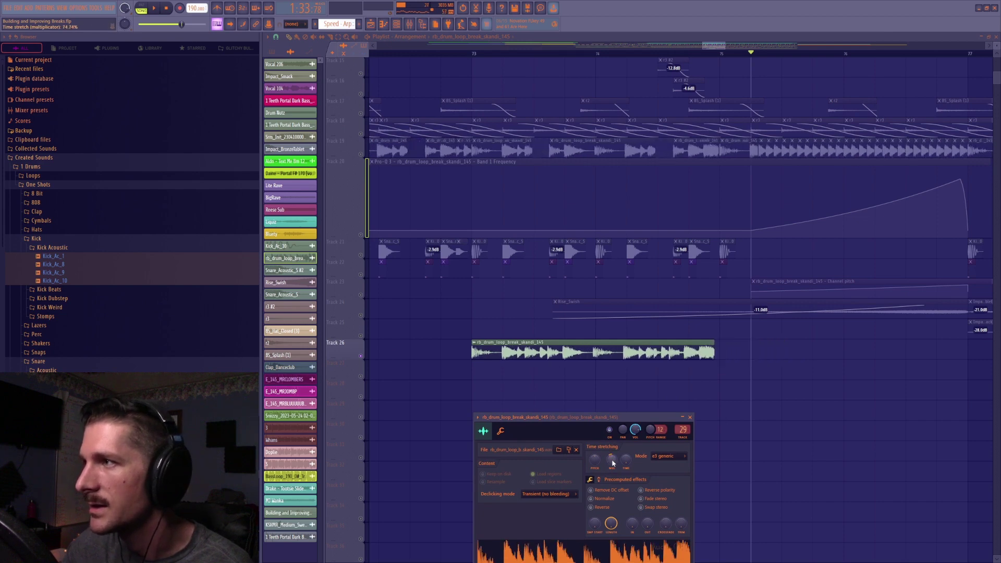
{"action": "left_click", "coordinate": [644, 482]}
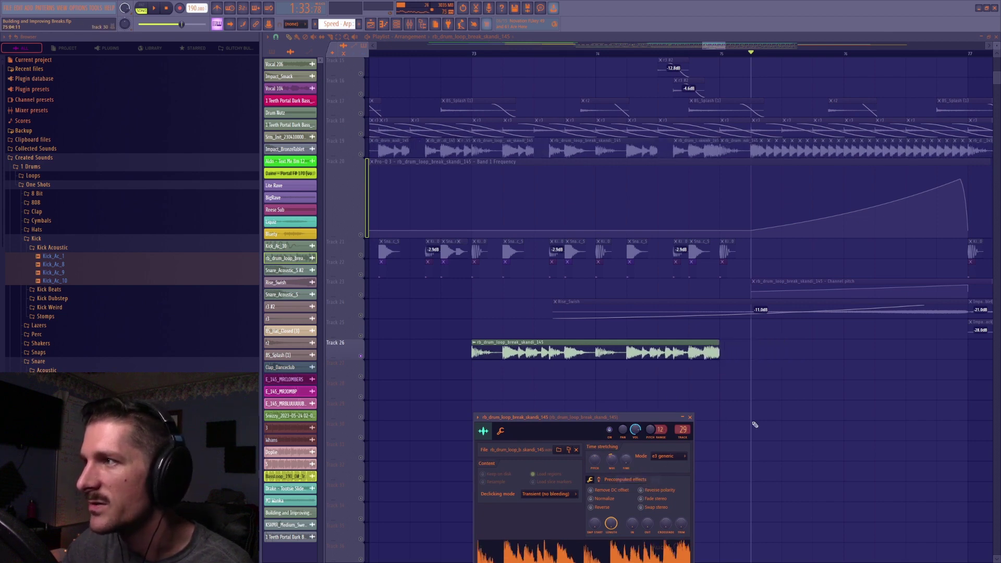
{"action": "key", "text": "Escape"}
Isolate Track 19, try a pitch change on the break loop's channel, and reset the channel pitch
{"action": "left_click", "coordinate": [352, 142]}
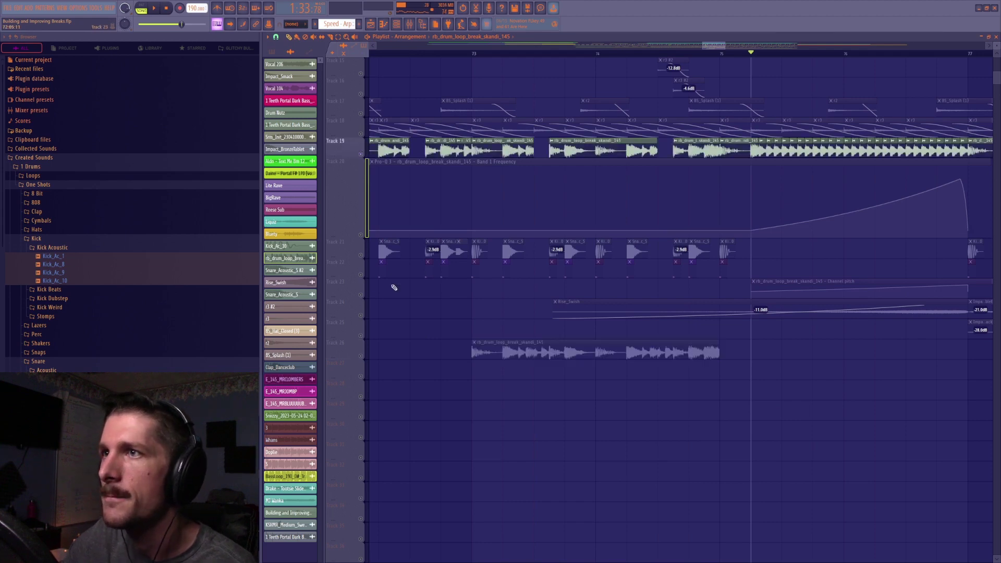
{"action": "double_click", "coordinate": [578, 156]}
{"action": "mouse_move", "coordinate": [651, 429]}
{"action": "left_mouse_down"}
{"action": "mouse_move", "coordinate": [651, 444]}
{"action": "mouse_move", "coordinate": [650, 416]}
{"action": "left_mouse_up"}
{"action": "right_click", "coordinate": [652, 431]}
{"action": "left_click", "coordinate": [662, 434]}
{"action": "right_click", "coordinate": [827, 403]}
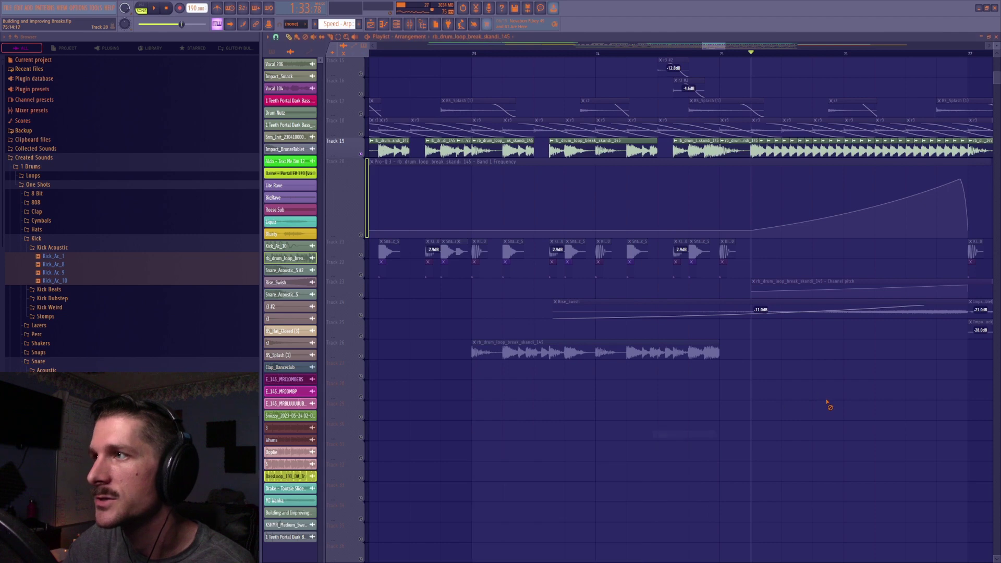
Restore all tracks, delete the loop copy from Track 26, and play the full arrangement from bar 75 into bar 77
{"action": "left_click", "coordinate": [361, 236], "text": "ctrl"}
{"action": "right_click", "coordinate": [495, 348]}
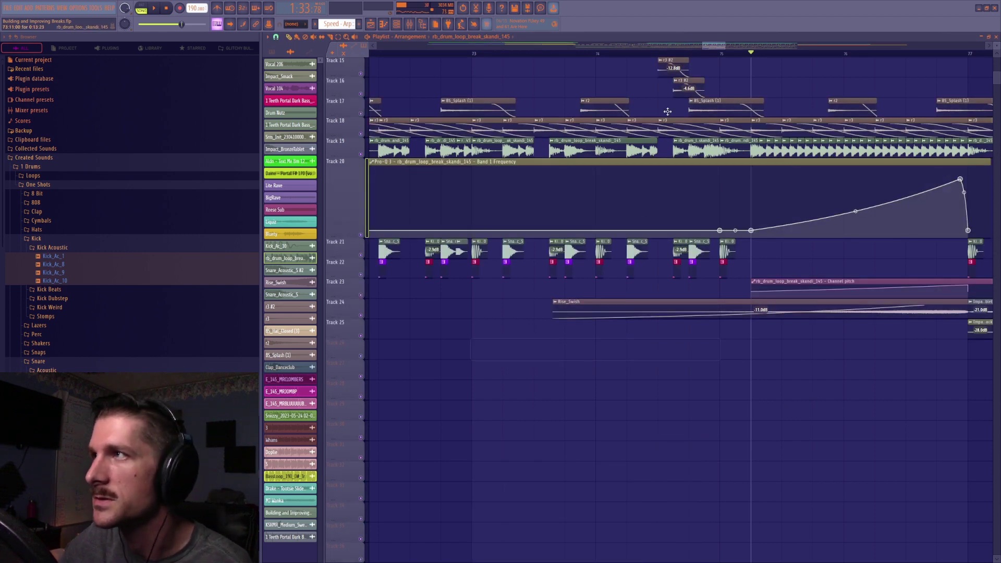
{"action": "scroll", "coordinate": [723, 55], "scroll_direction": "down", "scroll_amount": 2}
{"action": "left_click_drag", "start_coordinate": [722, 47], "coordinate": [747, 47]}
{"action": "scroll", "coordinate": [708, 469], "scroll_direction": "up", "scroll_amount": 1}
{"action": "key", "text": "space"}
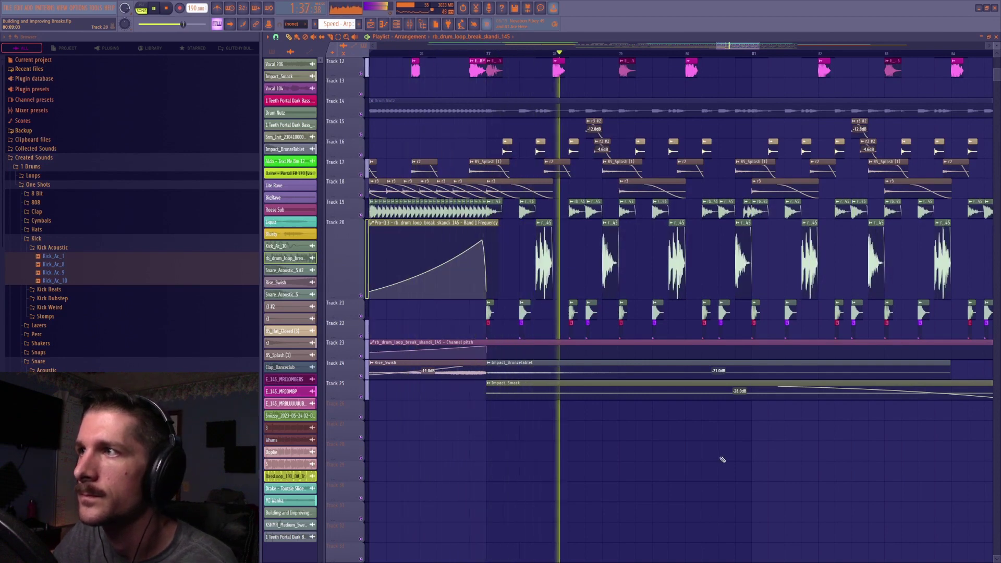
{"action": "key", "text": "space"}
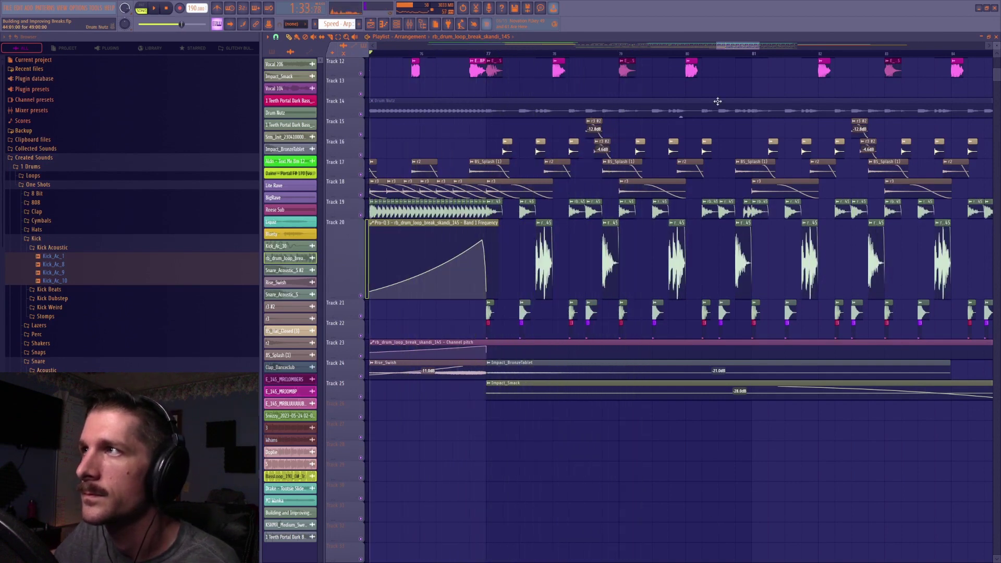
Isolate Tracks 15 to 21 with the cymbals, break loop, filter automation, and kick and snare layers, and play them from bar 75
{"action": "scroll", "coordinate": [747, 49], "scroll_direction": "down", "scroll_amount": 3}
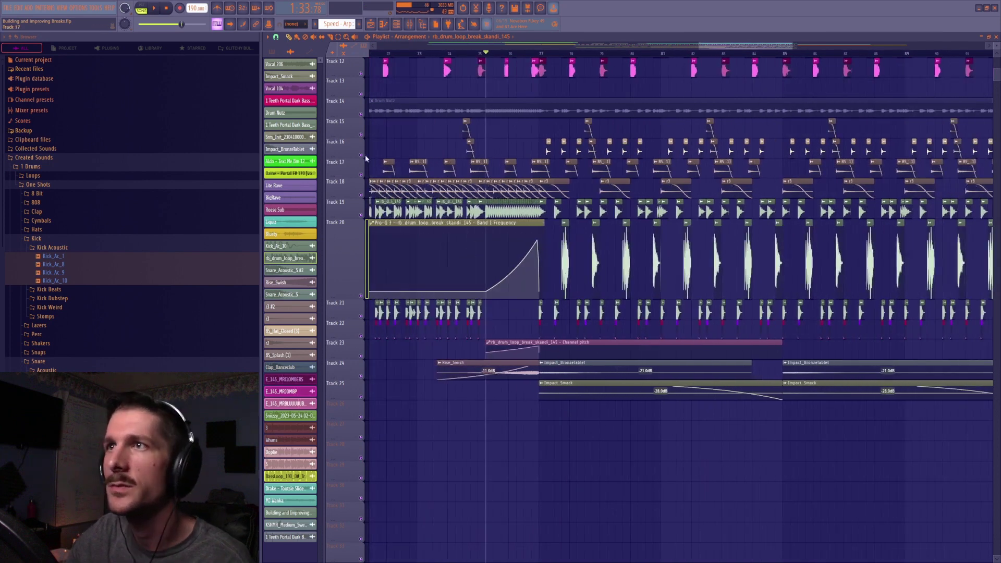
{"action": "right_click", "coordinate": [361, 135]}
{"action": "left_click", "coordinate": [361, 155]}
{"action": "left_click", "coordinate": [361, 175]}
{"action": "left_click", "coordinate": [361, 195]}
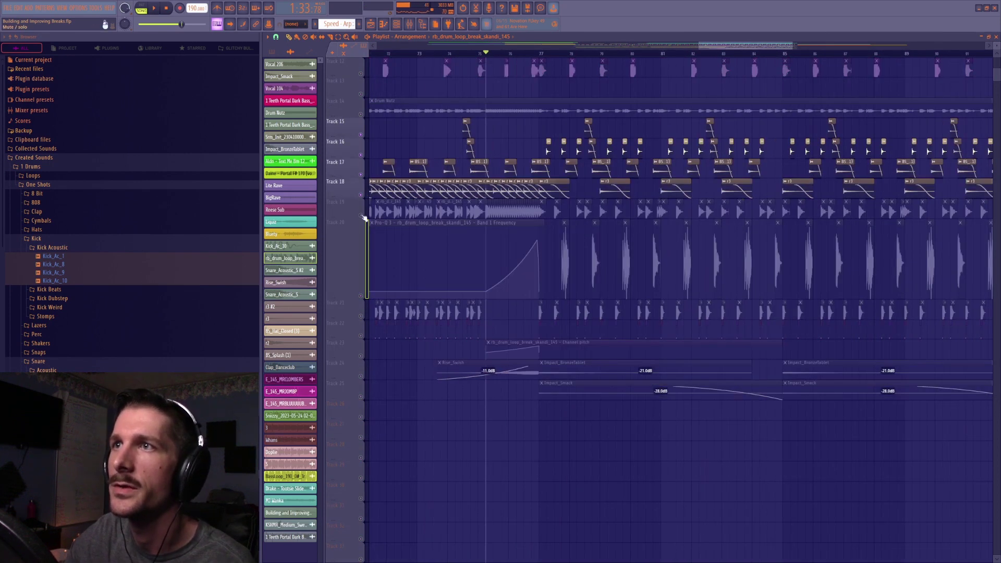
{"action": "left_click", "coordinate": [360, 215]}
{"action": "left_click_drag", "start_coordinate": [368, 281], "coordinate": [366, 335]}
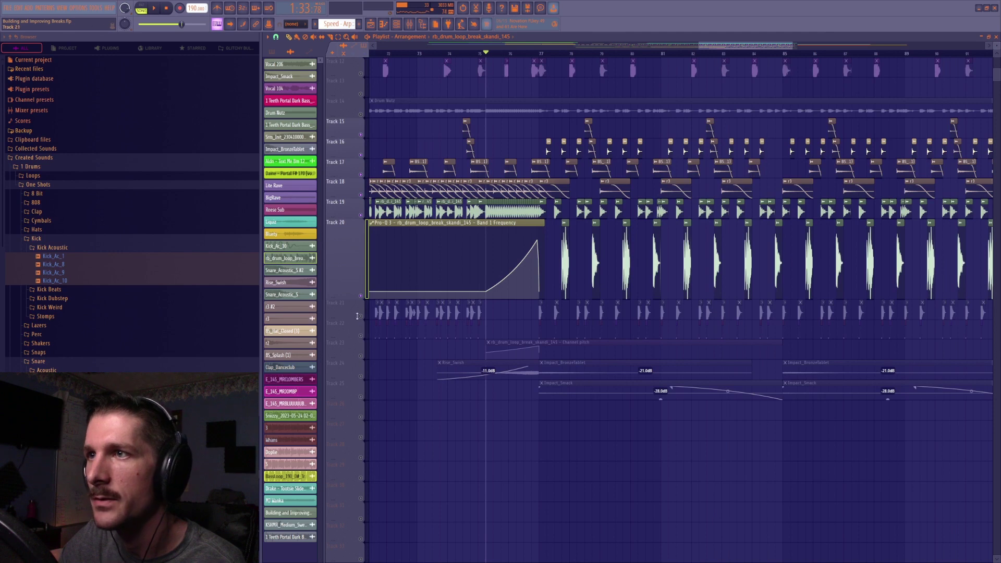
{"action": "left_click", "coordinate": [360, 317]}
{"action": "key", "text": "space"}
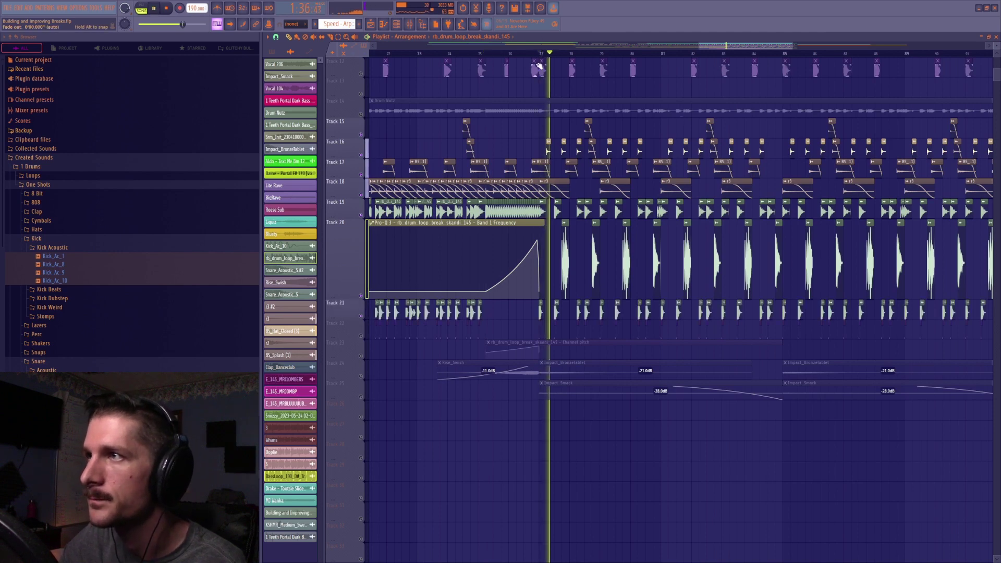
Isolate Tracks 15 to 18 with the cymbal layers and play them from bar 77
{"action": "key", "text": "space"}
{"action": "mouse_move", "coordinate": [735, 45]}
{"action": "left_mouse_down"}
{"action": "mouse_move", "coordinate": [718, 53]}
{"action": "mouse_move", "coordinate": [744, 51]}
{"action": "left_mouse_up"}
{"action": "right_click", "coordinate": [360, 195]}
{"action": "left_click", "coordinate": [362, 175]}
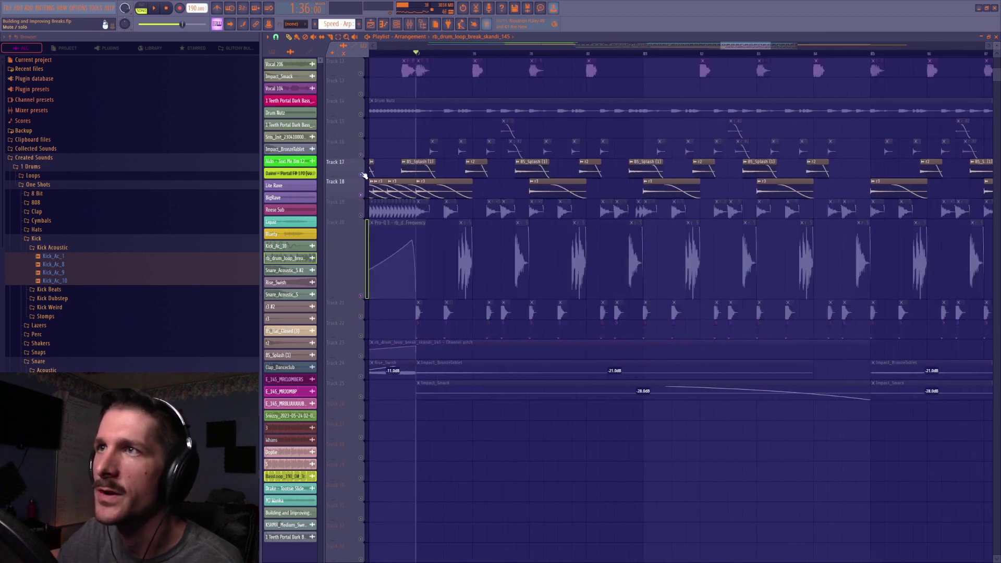
{"action": "key", "text": "space"}
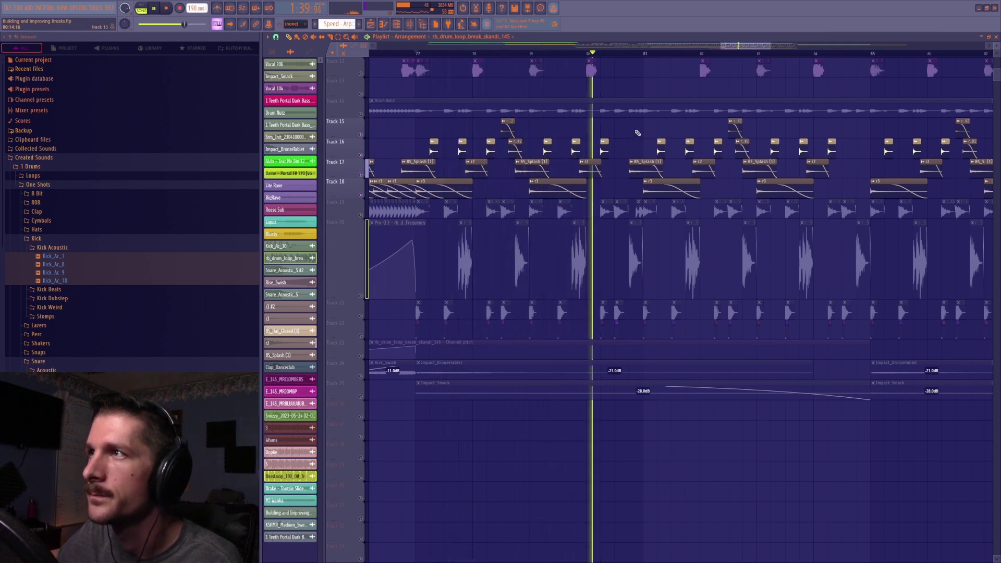
{"action": "key", "text": "space"}
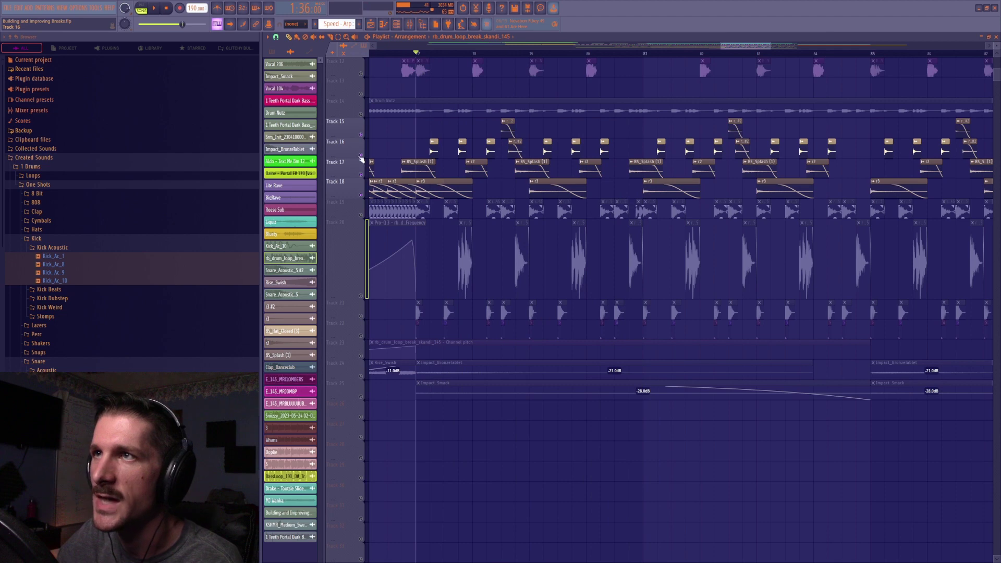
Restore all the playlist tracks and play the full arrangement from bar 77
{"action": "left_click", "coordinate": [360, 156], "text": "ctrl"}
{"action": "key", "text": "space"}
{"action": "key", "text": "space"}
{"action": "right_click", "coordinate": [361, 176]}
{"action": "key", "text": "space"}
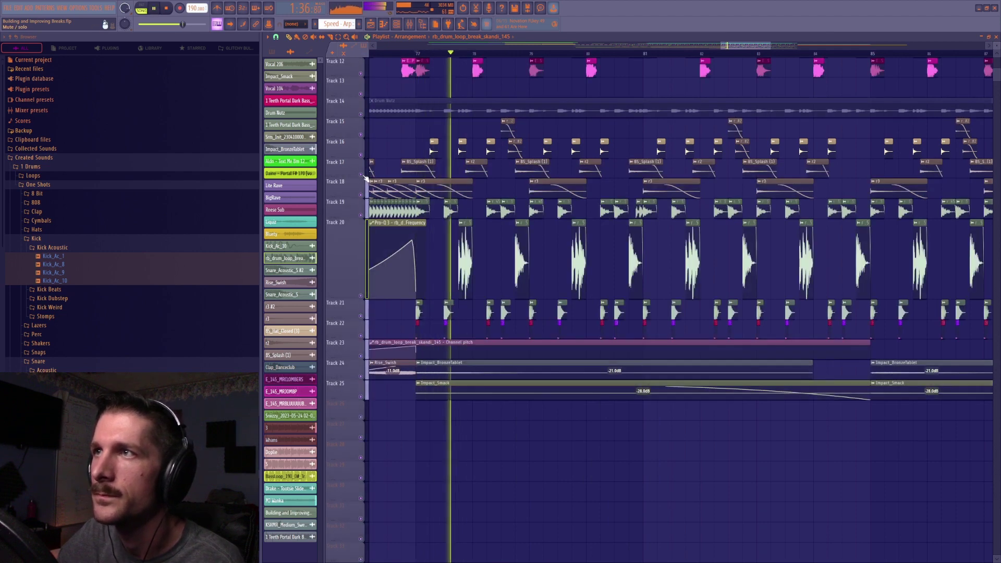
{"action": "key", "text": "space"}
Isolate Track 19 and place a full-length copy of the break loop on it at bar 93
{"action": "right_click", "coordinate": [360, 215]}
{"action": "double_click", "coordinate": [423, 203]}
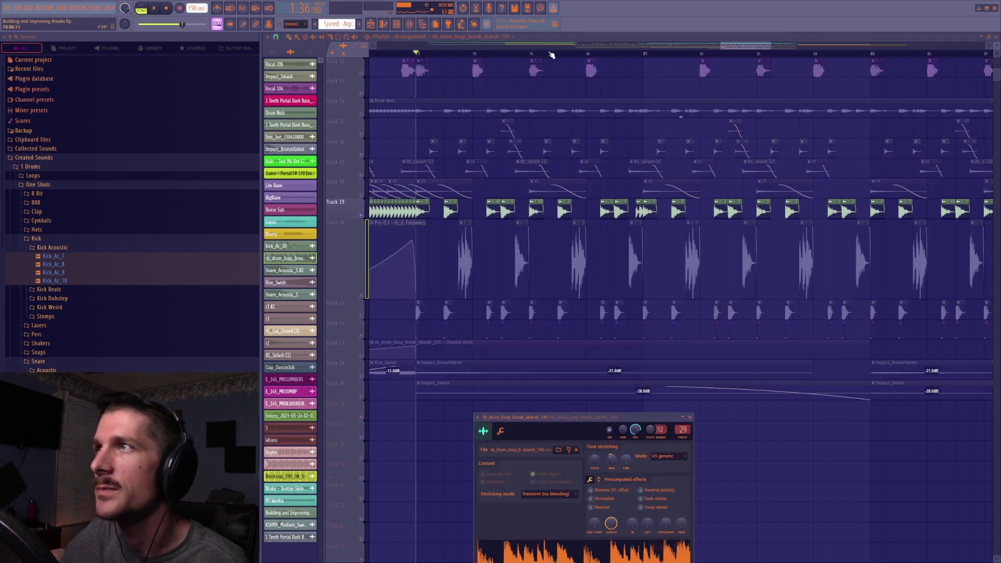
{"action": "scroll", "coordinate": [552, 55], "scroll_direction": "down", "scroll_amount": 3}
{"action": "left_click_drag", "start_coordinate": [758, 46], "coordinate": [816, 47]}
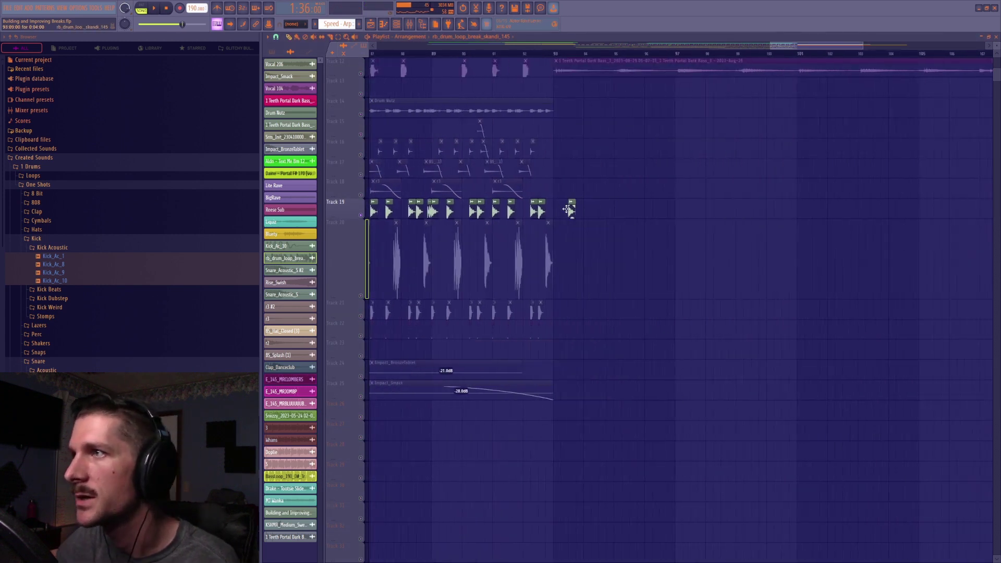
{"action": "left_click", "coordinate": [565, 201]}
{"action": "left_click_drag", "start_coordinate": [604, 558], "coordinate": [584, 224]}
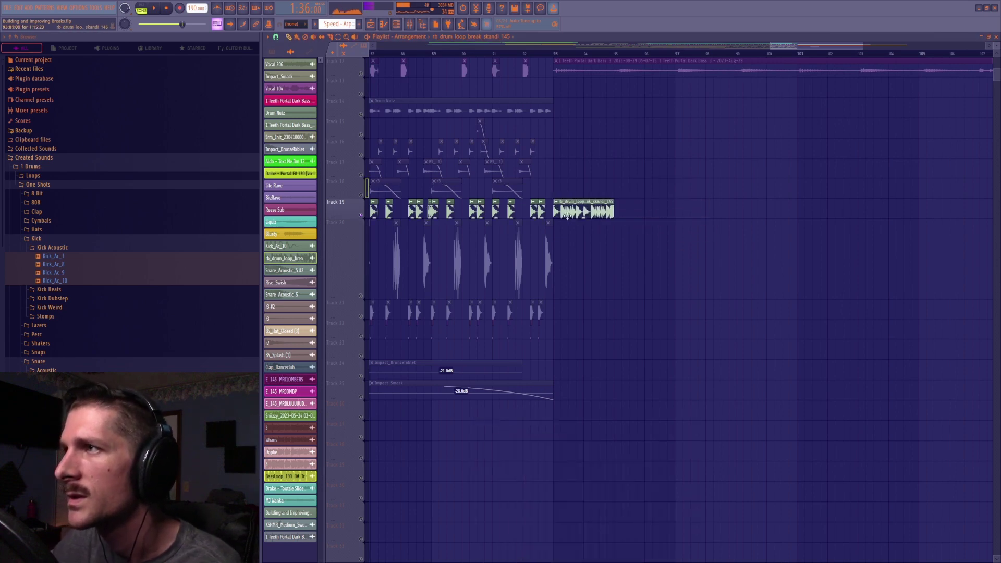
Make the loop copy at bar 93 unique and time-stretch it to exactly four bars
{"action": "left_click", "coordinate": [560, 202]}
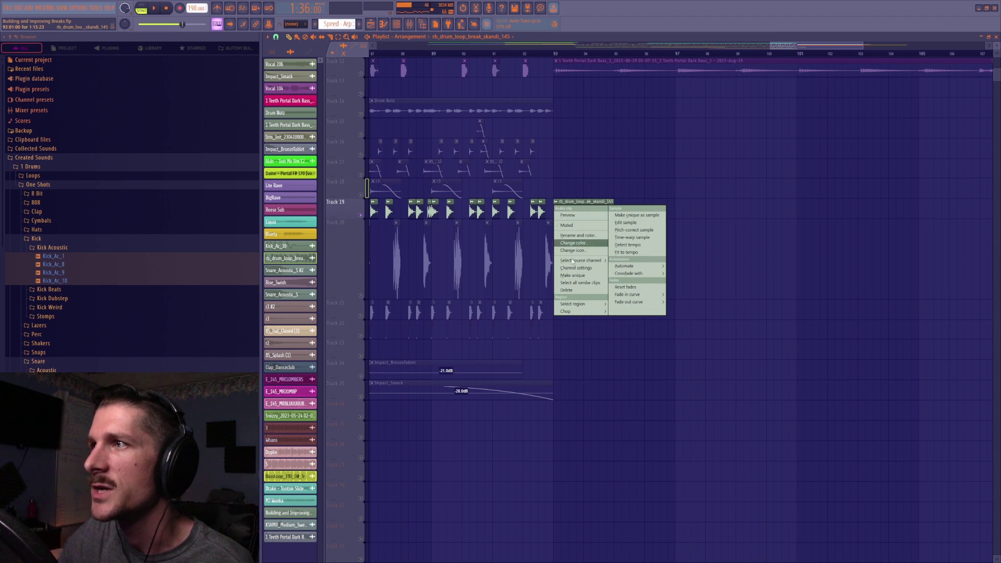
{"action": "left_click", "coordinate": [574, 276]}
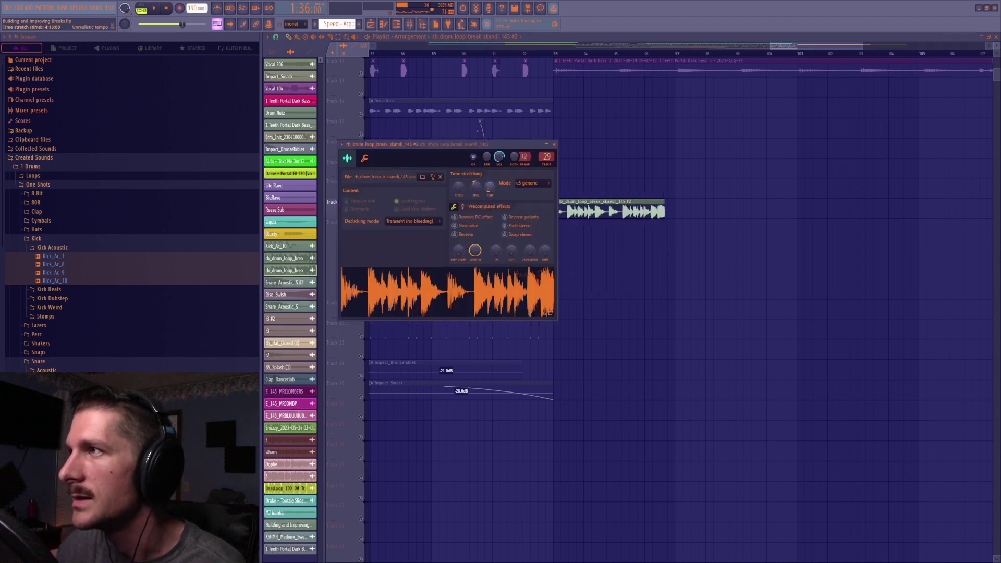
{"action": "left_click_drag", "start_coordinate": [490, 187], "coordinate": [493, 184]}
{"action": "left_click", "coordinate": [480, 192]}
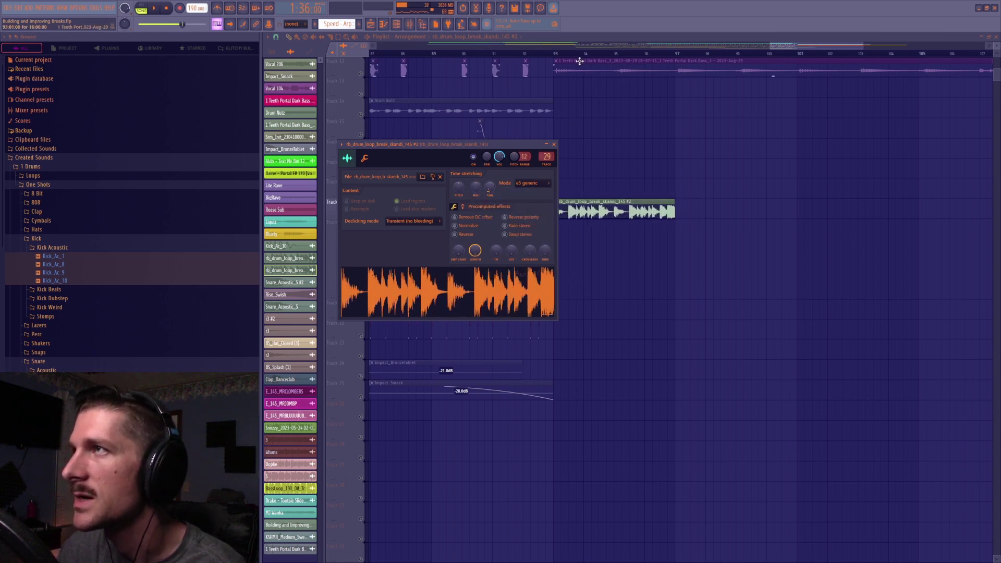
Play the four-bar loop copy from bar 93 and reopen its channel settings
{"action": "left_click", "coordinate": [556, 57]}
{"action": "key", "text": "space"}
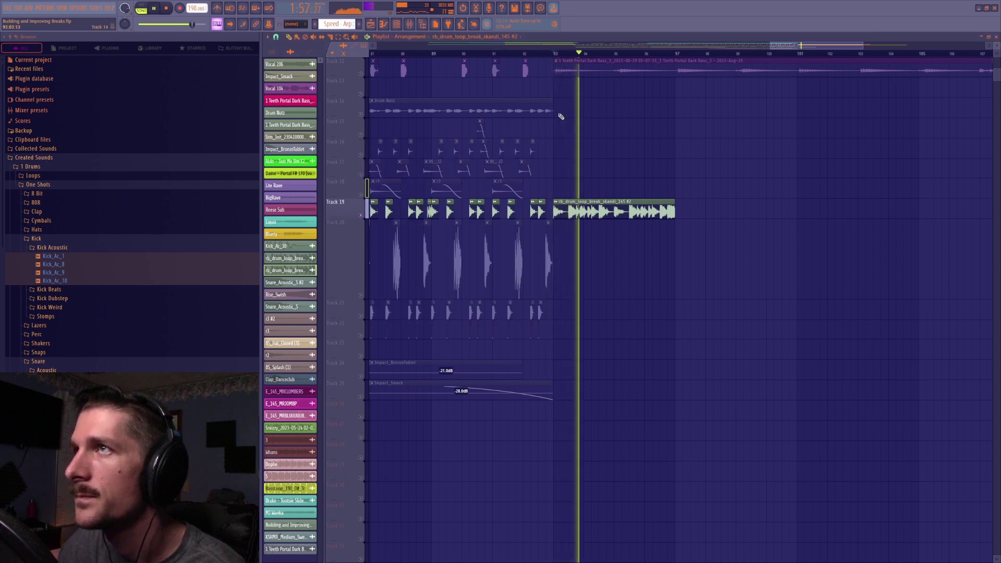
{"action": "key", "text": "space"}
{"action": "right_click", "coordinate": [610, 208]}
{"action": "key", "text": "ctrl+z"}
{"action": "double_click", "coordinate": [609, 207]}
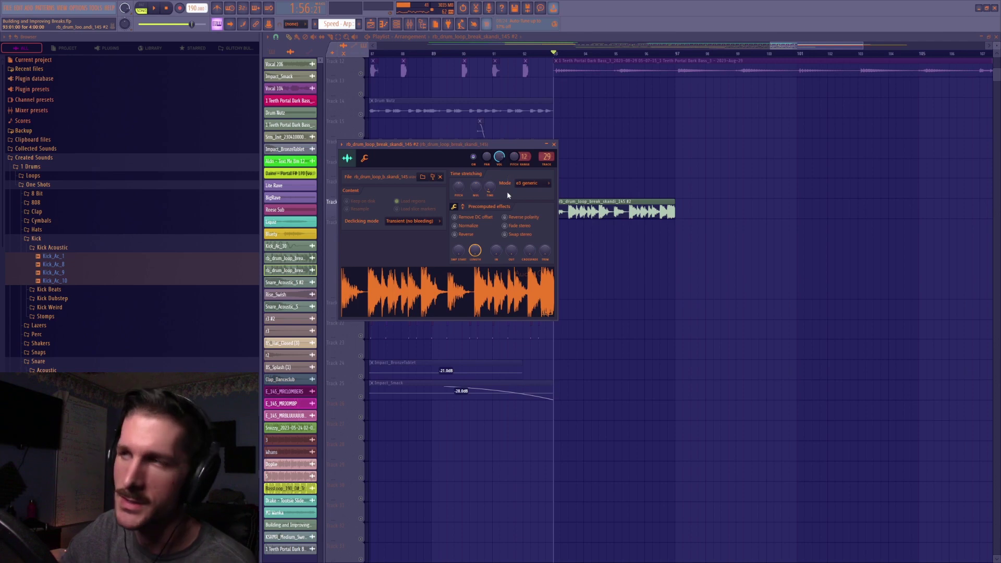
Reset the time stretching of the loop copy and refit it to exactly two bars from bar 93
{"action": "right_click", "coordinate": [491, 192]}
{"action": "left_click", "coordinate": [492, 195]}
{"action": "right_click", "coordinate": [643, 156]}
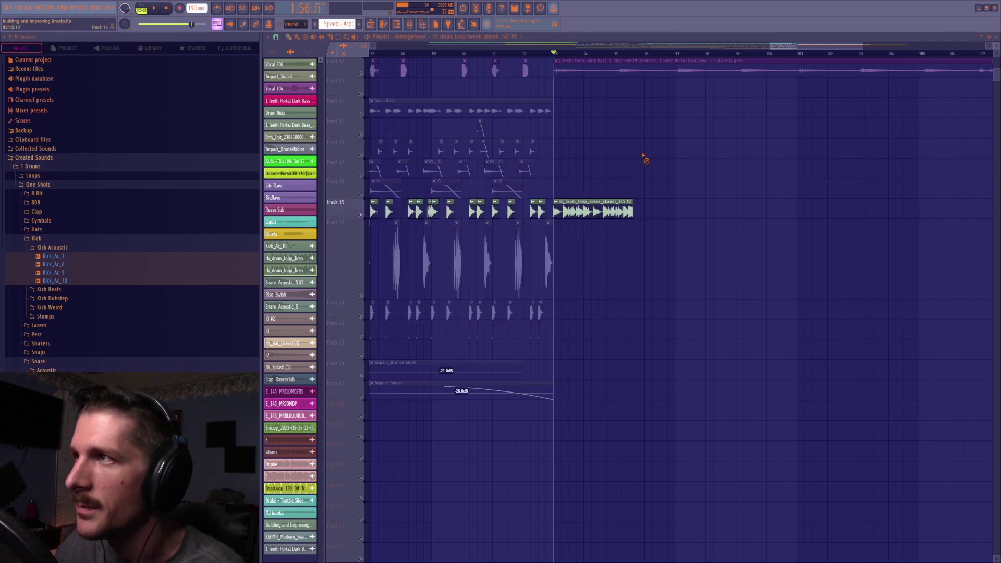
{"action": "key", "text": "ctrl+z"}
{"action": "right_click", "coordinate": [655, 188]}
{"action": "scroll", "coordinate": [605, 61], "scroll_direction": "up", "scroll_amount": 2}
{"action": "scroll", "coordinate": [606, 61], "scroll_direction": "up", "scroll_amount": 3}
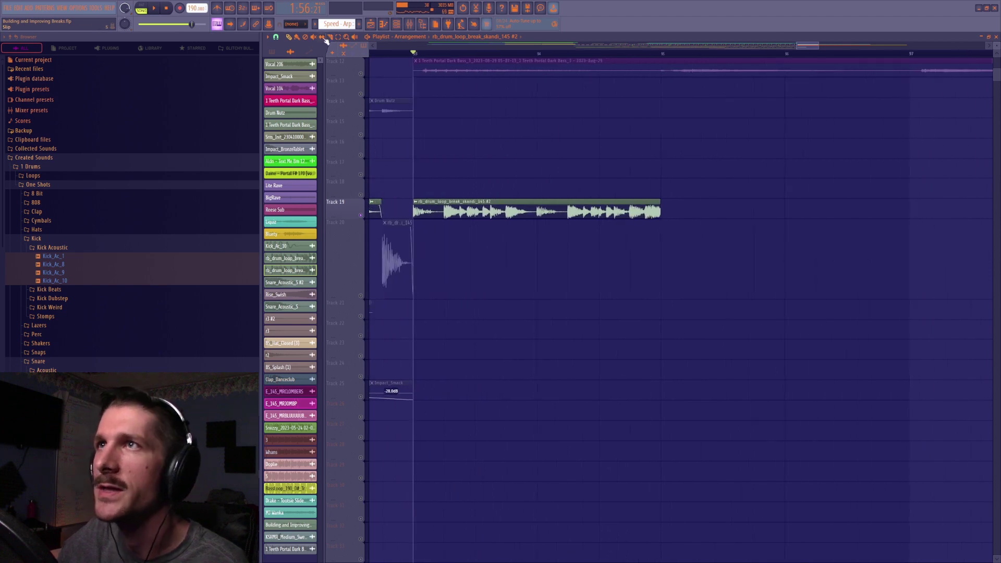
Adjust the playlist snap and slice the loop copy one beat after bar 93
{"action": "left_click", "coordinate": [276, 37]}
{"action": "left_click", "coordinate": [287, 125]}
{"action": "left_click", "coordinate": [276, 37]}
{"action": "left_click", "coordinate": [286, 132]}
{"action": "left_click_drag", "start_coordinate": [447, 194], "coordinate": [444, 301]}
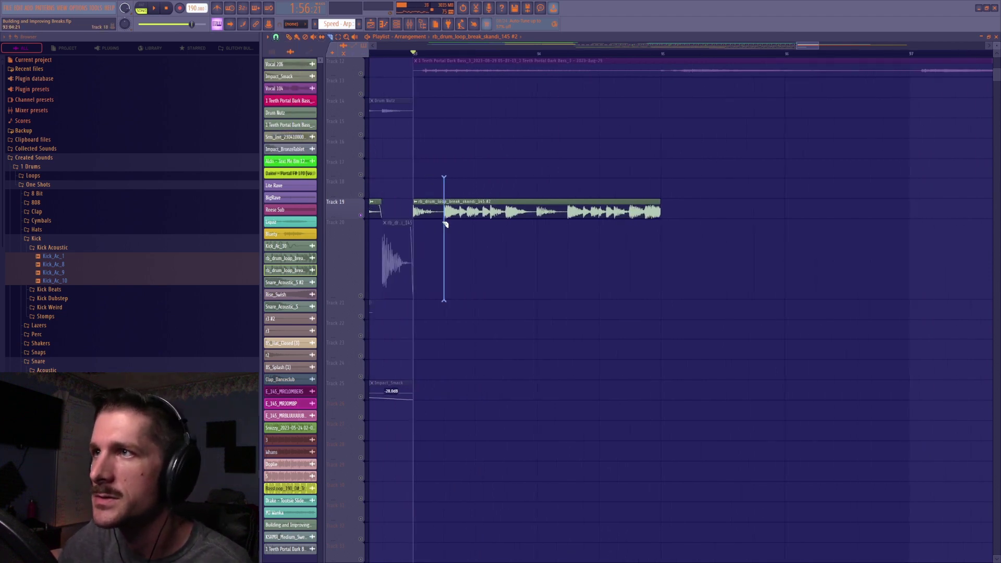
Repeat the one-beat slice and a half-beat slice on Track 18, moving the remaining loop behind each repeat on Track 19
{"action": "left_click", "coordinate": [277, 37]}
{"action": "left_click", "coordinate": [286, 112]}
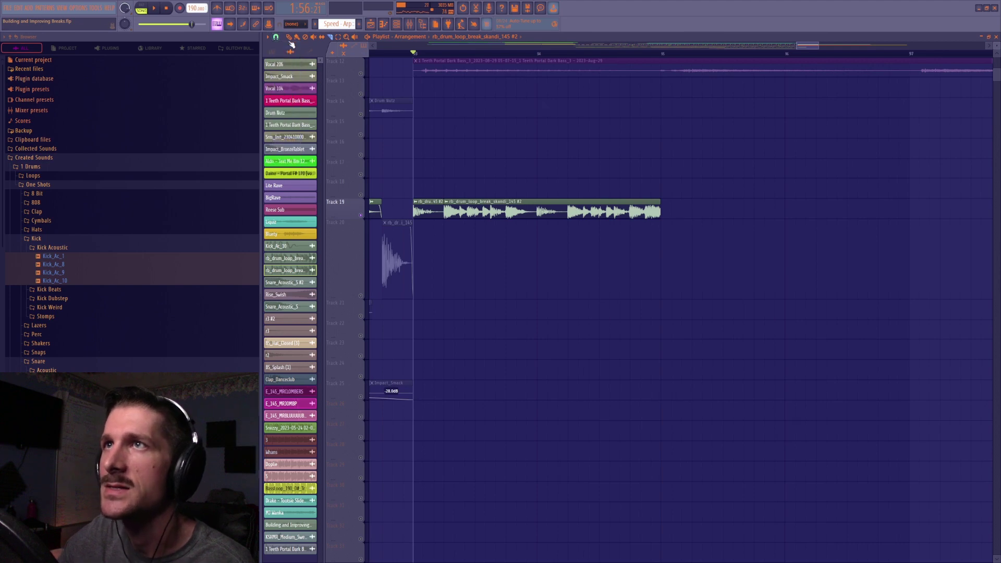
{"action": "left_click_drag", "start_coordinate": [437, 203], "coordinate": [497, 211]}
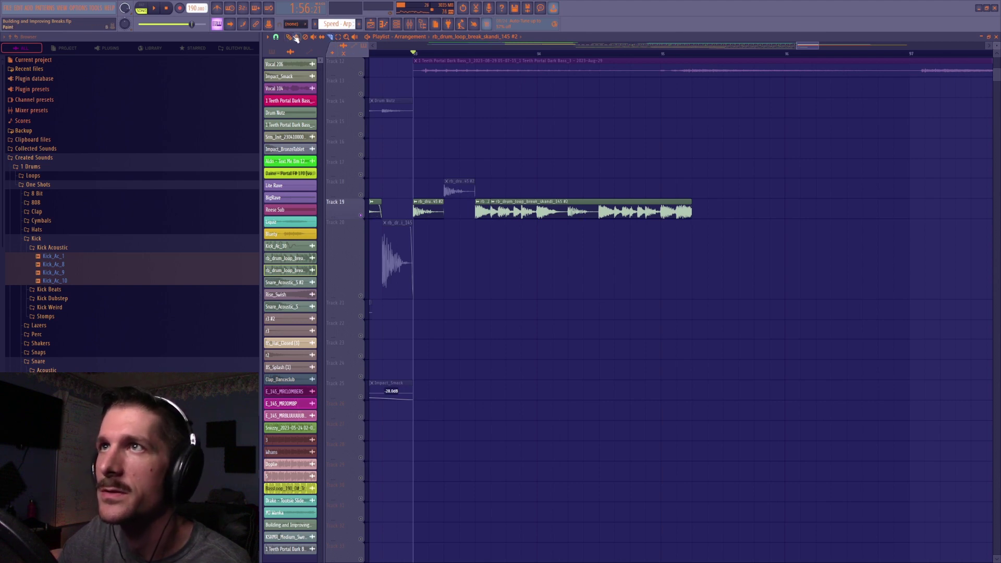
{"action": "left_click_drag", "start_coordinate": [482, 203], "coordinate": [522, 205], "text": "shift"}
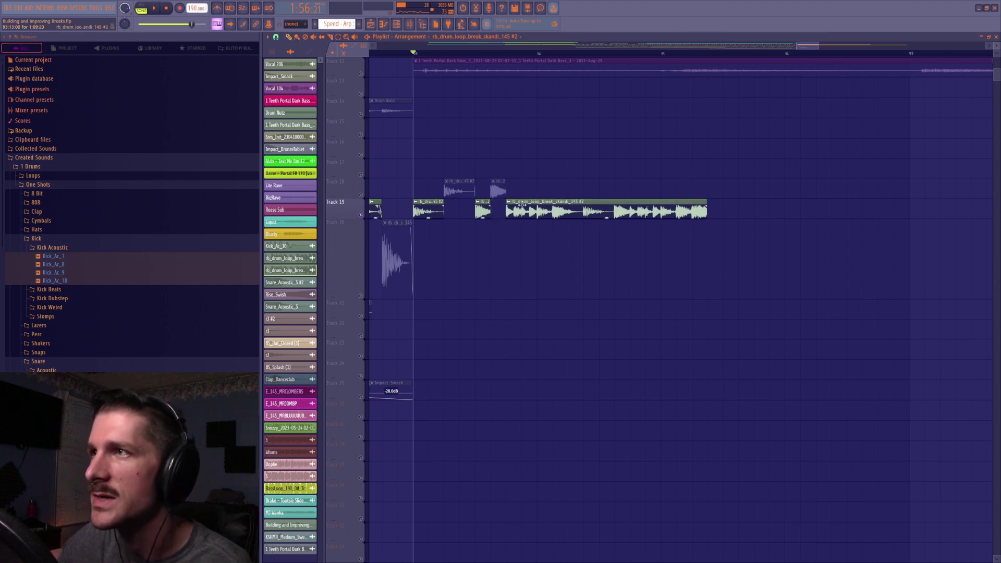
Cut the loop's following beat into four quarter-beat slices and space them half a beat apart on Track 19
{"action": "left_click", "coordinate": [522, 213]}
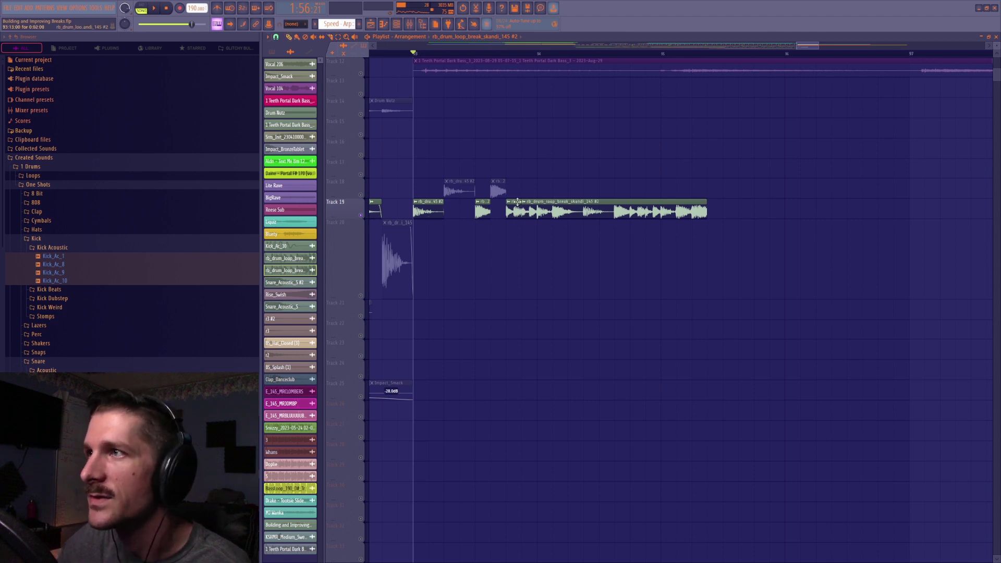
{"action": "left_click", "coordinate": [276, 38]}
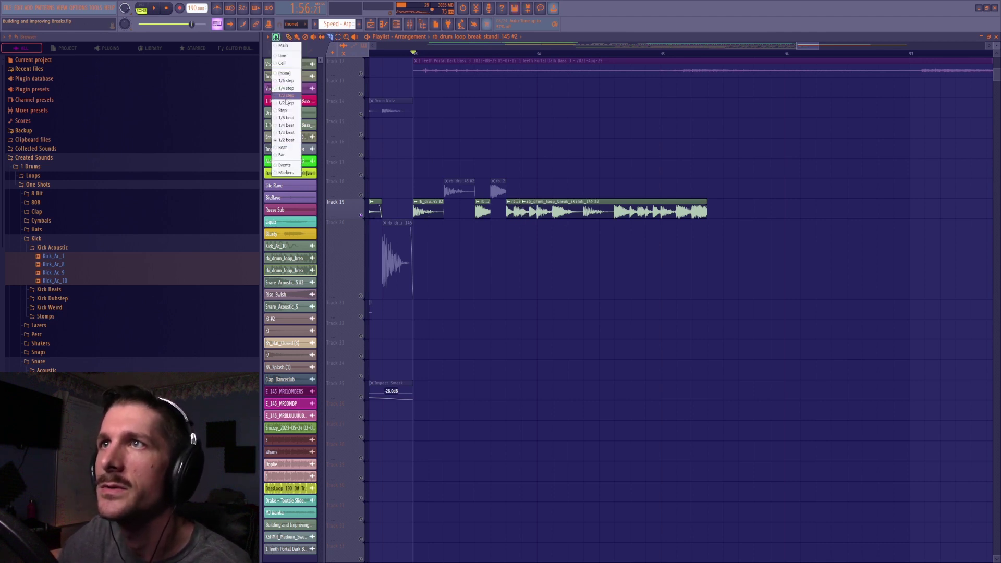
{"action": "left_click", "coordinate": [286, 125]}
{"action": "mouse_move", "coordinate": [534, 201]}
{"action": "left_mouse_down"}
{"action": "mouse_move", "coordinate": [526, 206]}
{"action": "mouse_move", "coordinate": [537, 214]}
{"action": "mouse_move", "coordinate": [584, 209]}
{"action": "left_mouse_up"}
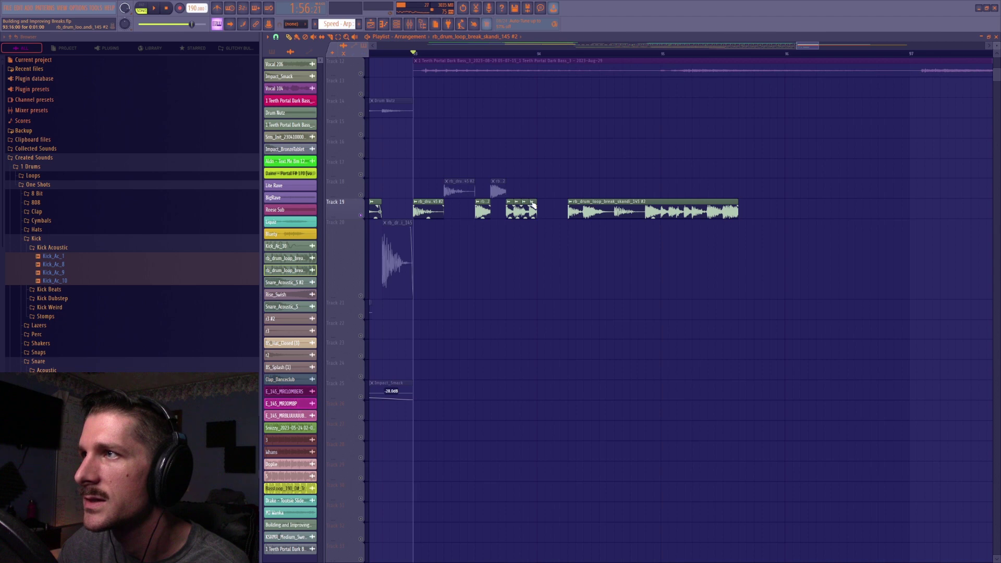
{"action": "left_click", "coordinate": [338, 37]}
{"action": "left_click_drag", "start_coordinate": [540, 201], "coordinate": [519, 216]}
{"action": "key", "text": "shift+Right"}
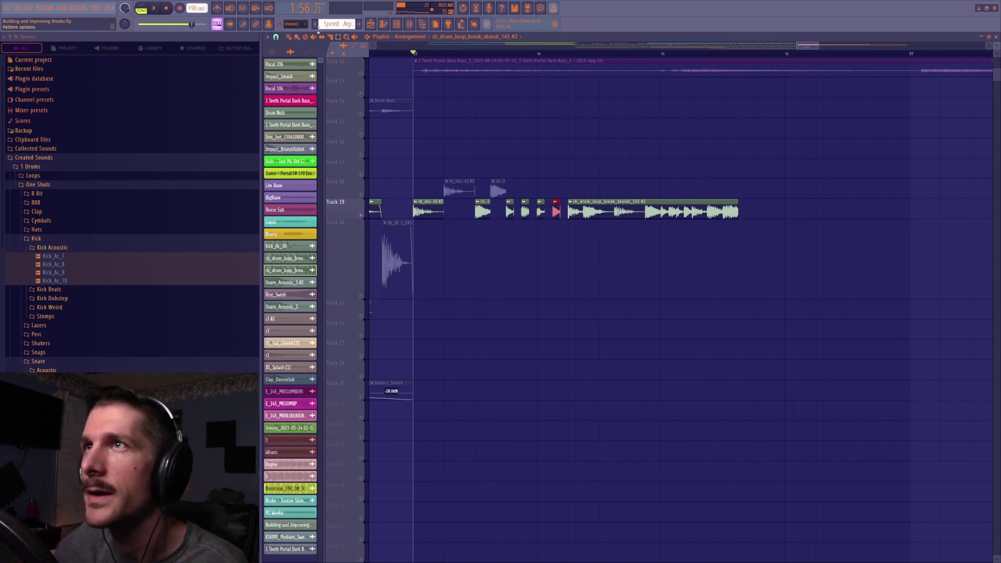
Cut another half-beat slice, shift the remaining loop half a beat away from it, and play the pattern from bar 93
{"action": "left_click_drag", "start_coordinate": [588, 213], "coordinate": [587, 300]}
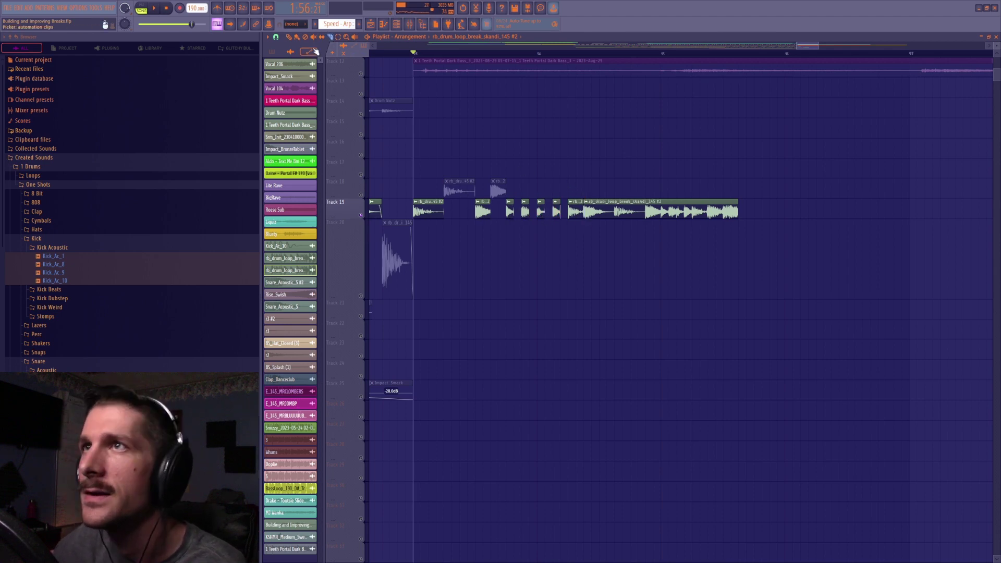
{"action": "left_click_drag", "start_coordinate": [613, 214], "coordinate": [628, 214]}
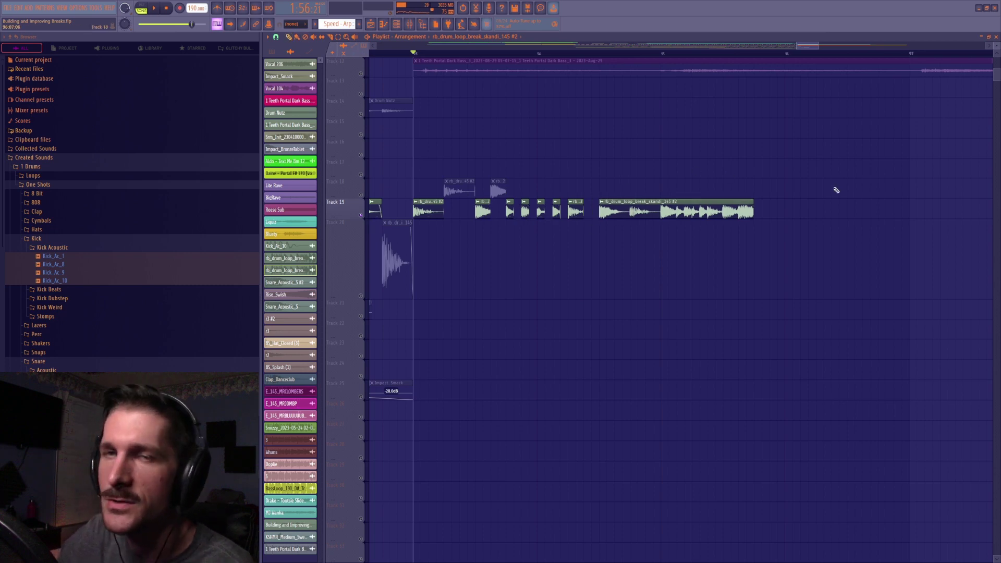
{"action": "key", "text": "space"}
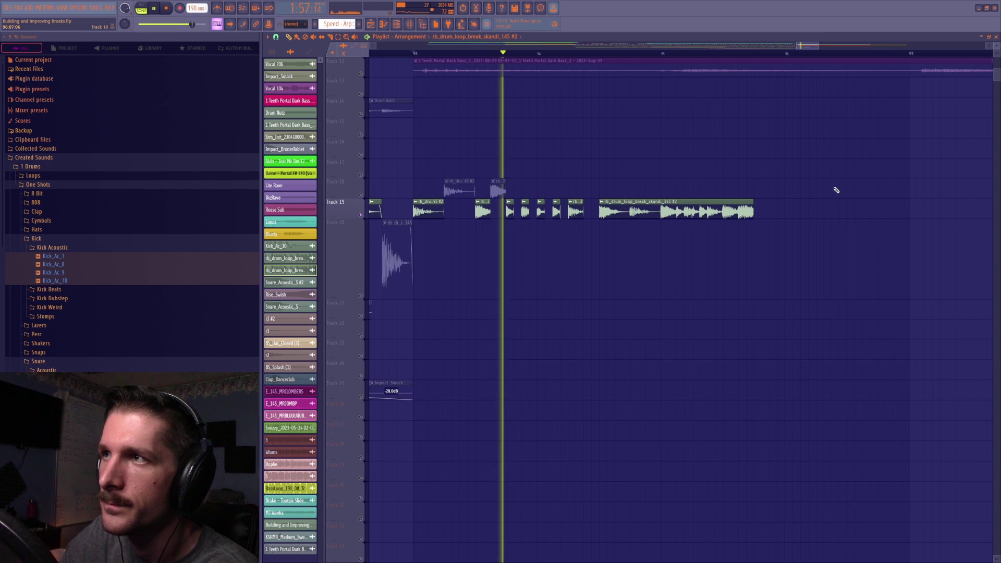
{"action": "key", "text": "space"}
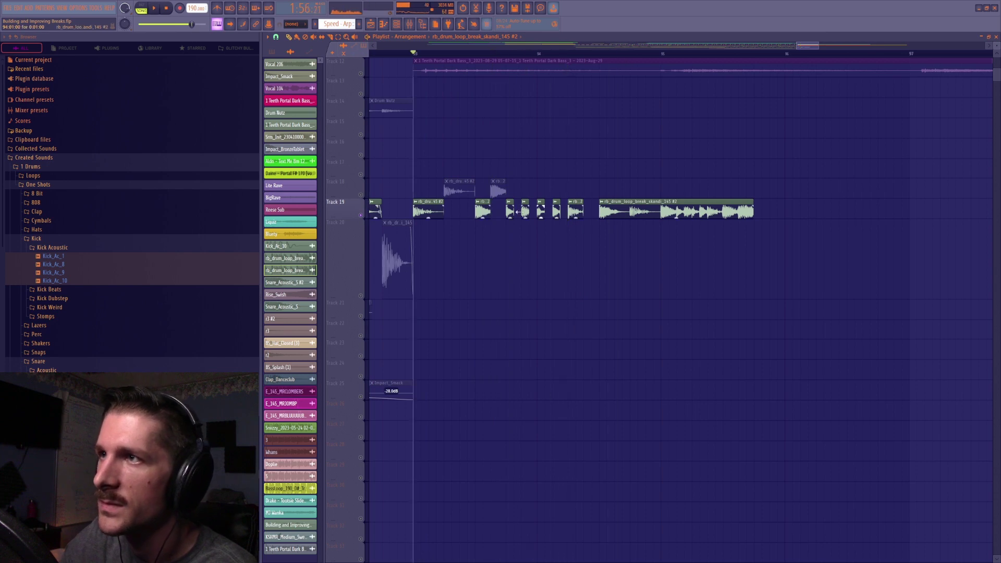
Open the sliced loop's channel settings and set its time stretch to four bars
{"action": "double_click", "coordinate": [431, 205]}
{"action": "left_click_drag", "start_coordinate": [396, 152], "coordinate": [614, 280]}
{"action": "right_click", "coordinate": [698, 323]}
{"action": "left_click", "coordinate": [700, 327]}
{"action": "left_click_drag", "start_coordinate": [705, 323], "coordinate": [705, 301]}
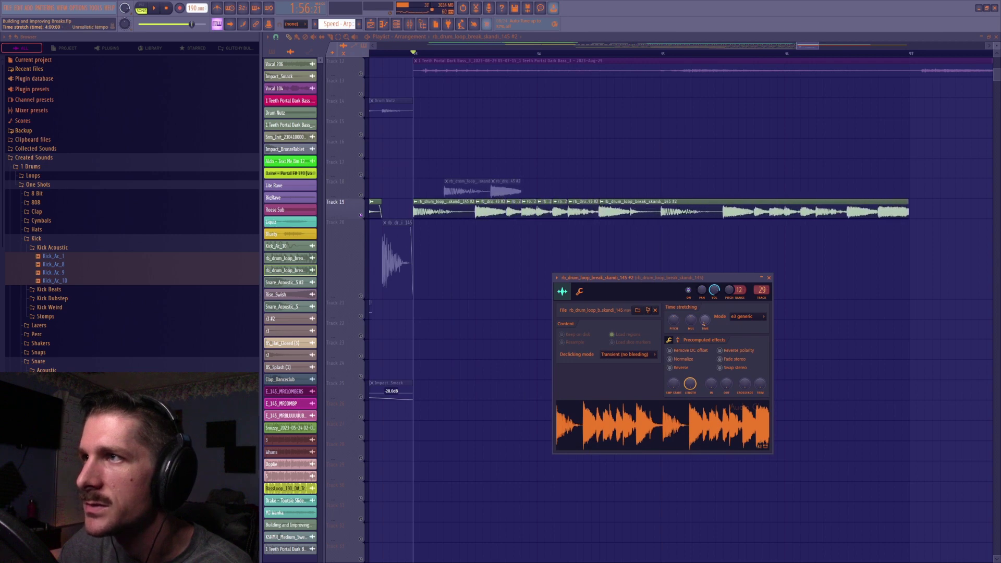
Return the sliced loop's stretch time to two bars and play the gapped slices from bar 93
{"action": "left_click_drag", "start_coordinate": [708, 320], "coordinate": [708, 331]}
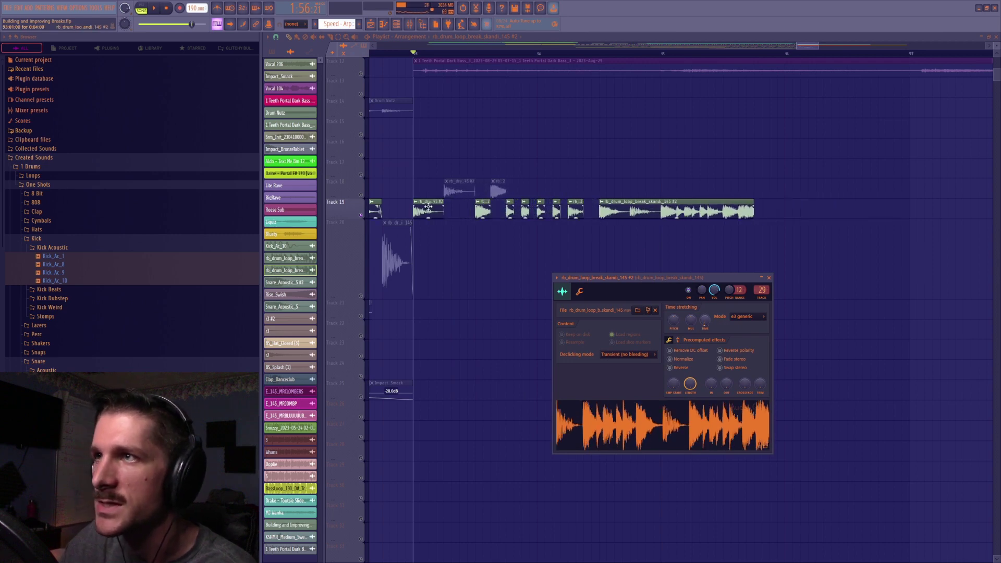
{"action": "key", "text": "space"}
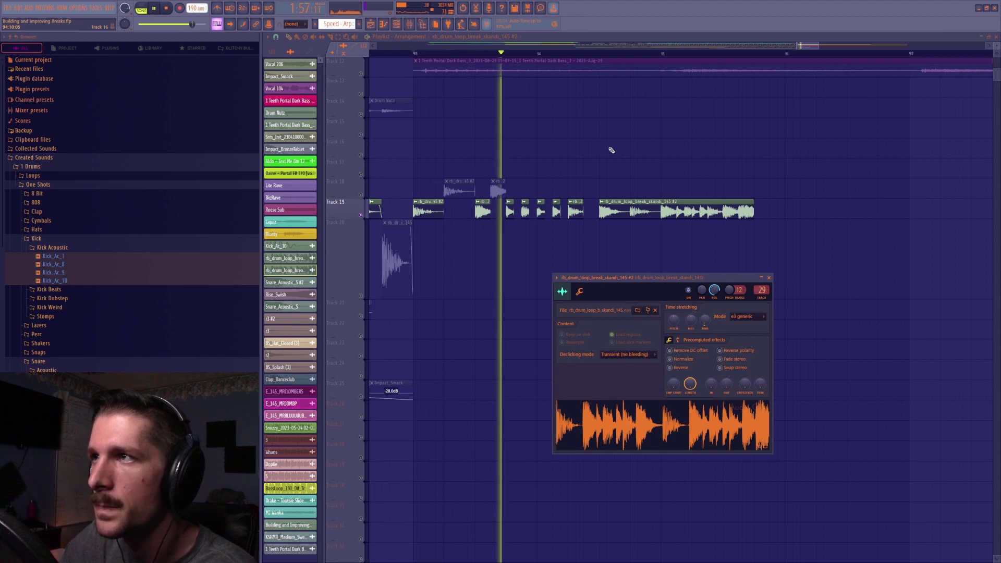
{"action": "key", "text": "space"}
Stretch the sliced loop to four bars again so the gaps fill, and play it from bar 93
{"action": "left_click_drag", "start_coordinate": [705, 320], "coordinate": [705, 302]}
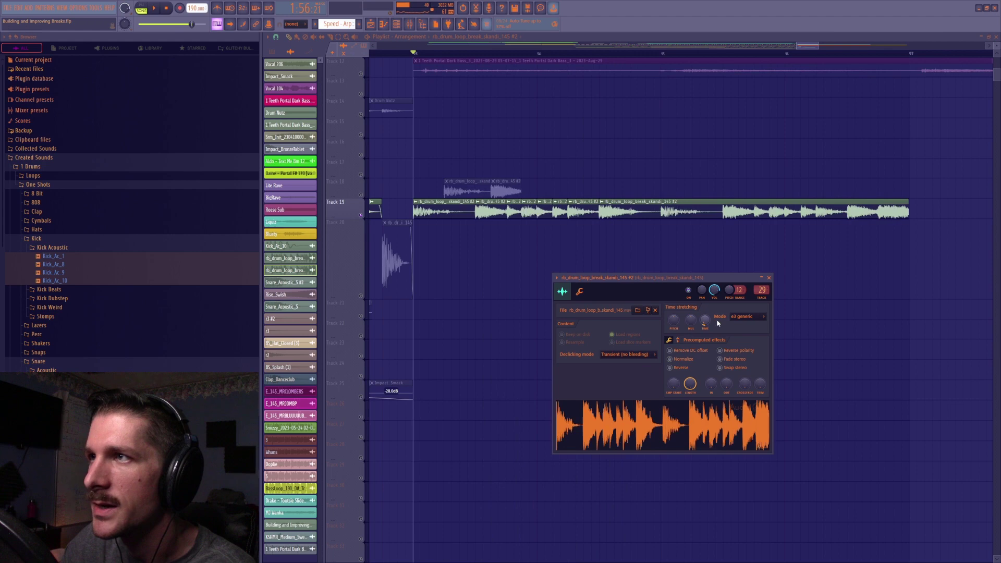
{"action": "key", "text": "space"}
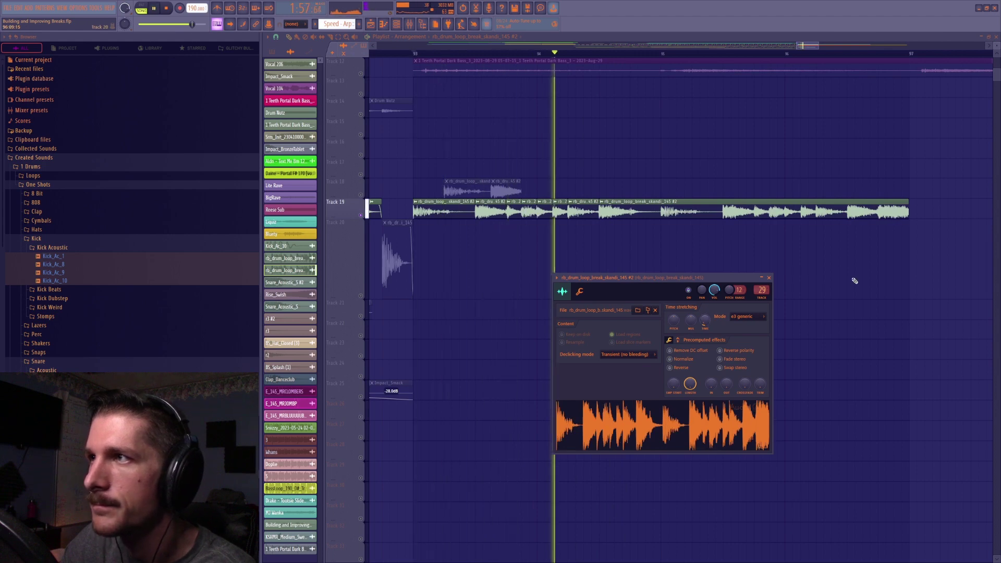
{"action": "key", "text": "space"}
Reset the sliced loop's stretch time, paste the copied value into the stretch multiplier, and play the slices
{"action": "right_click", "coordinate": [705, 320]}
{"action": "left_click", "coordinate": [723, 327]}
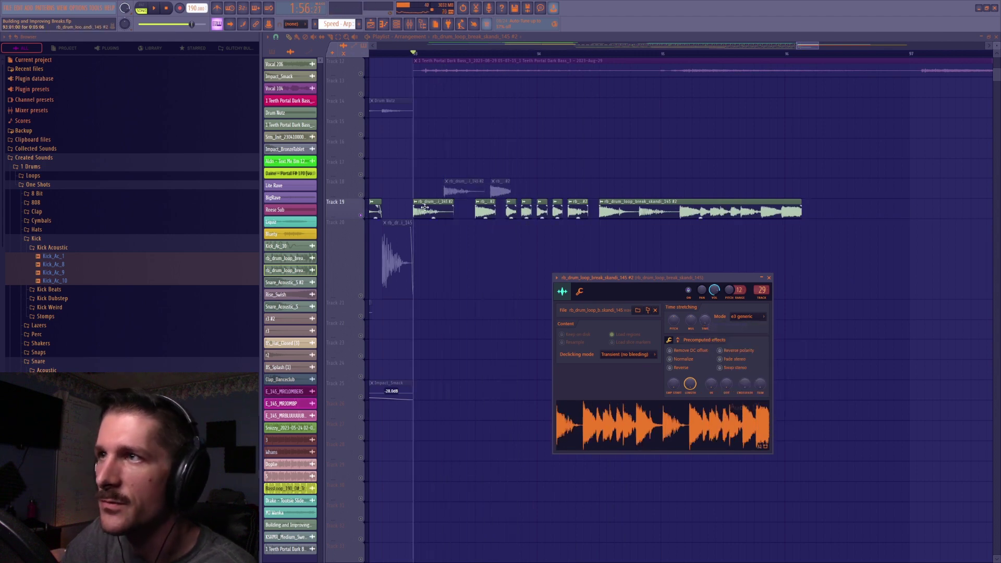
{"action": "right_click", "coordinate": [695, 320]}
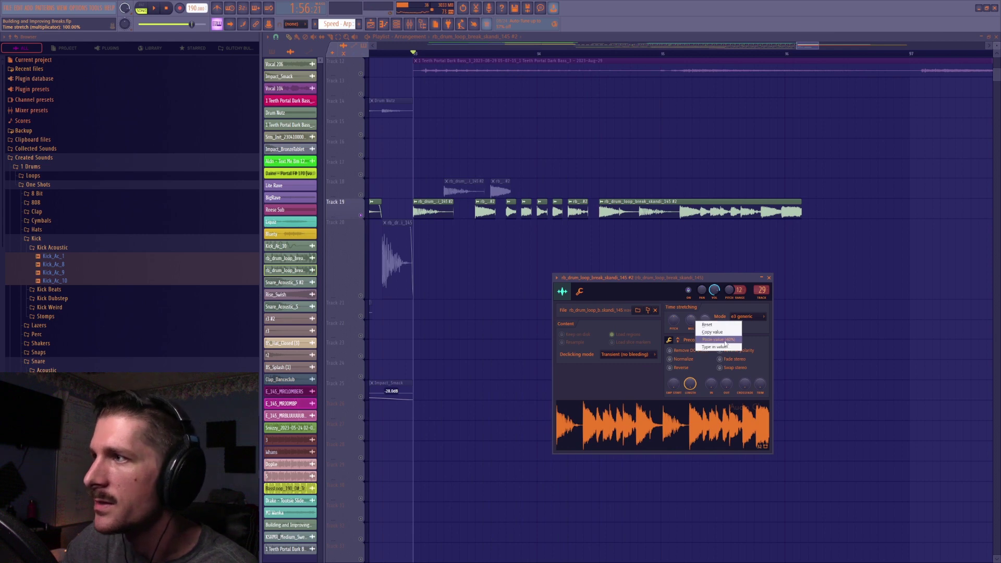
{"action": "left_click", "coordinate": [715, 339]}
{"action": "right_click", "coordinate": [496, 170]}
{"action": "key", "text": "space"}
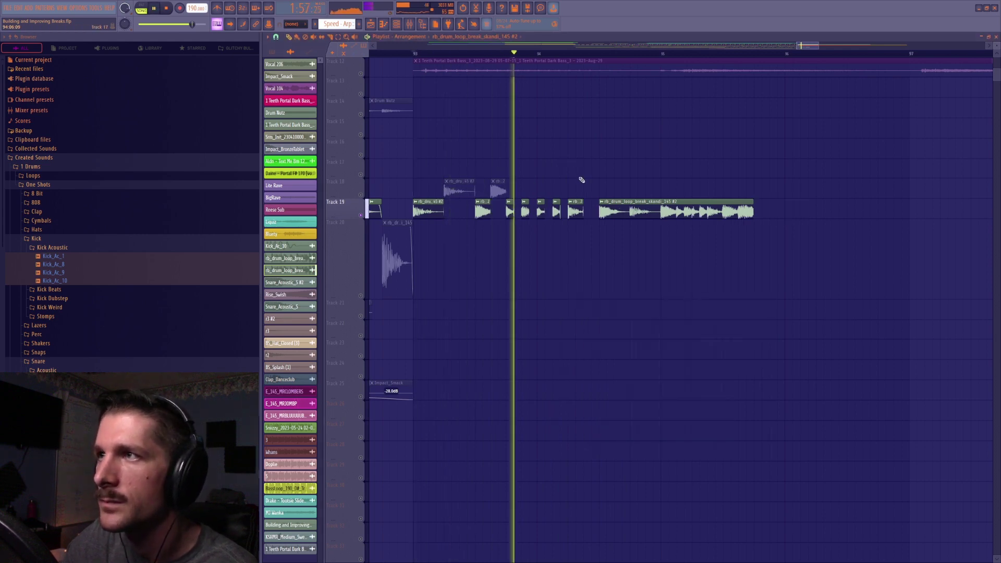
{"action": "key", "text": "space"}
Delete all the sliced loop copies after bar 93 from Tracks 18 and 19
{"action": "scroll", "coordinate": [537, 56], "scroll_direction": "down", "scroll_amount": 4}
{"action": "right_click", "coordinate": [605, 211]}
{"action": "right_click", "coordinate": [519, 209]}
{"action": "scroll", "coordinate": [669, 56], "scroll_direction": "down", "scroll_amount": 3}
{"action": "left_click_drag", "start_coordinate": [772, 46], "coordinate": [702, 66]}
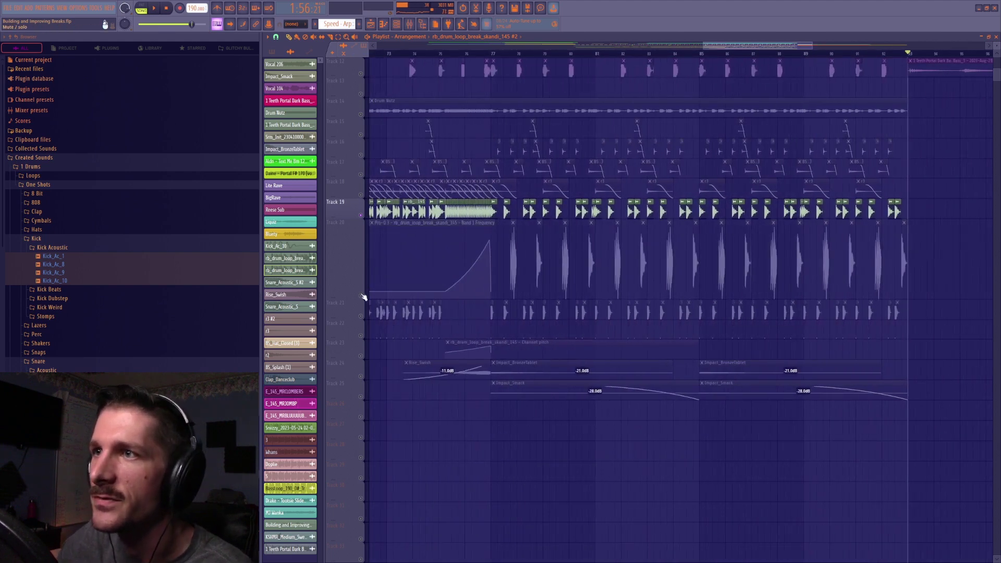
Solo the sliced break on Track 19 and play it on its own from bar 77
{"action": "left_click", "coordinate": [361, 296]}
{"action": "scroll", "coordinate": [493, 56], "scroll_direction": "up", "scroll_amount": 6}
{"action": "left_click", "coordinate": [489, 54]}
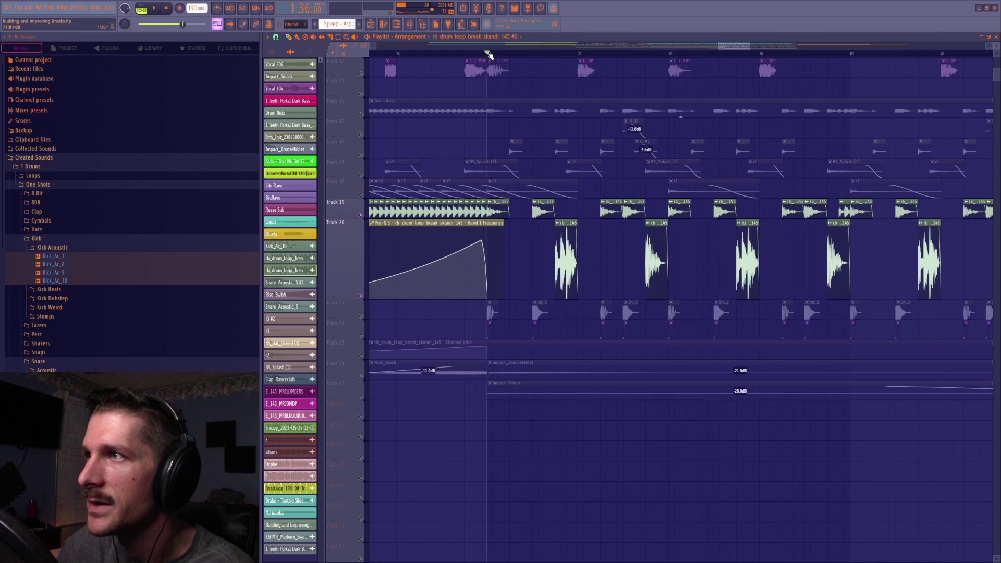
{"action": "right_click", "coordinate": [362, 215]}
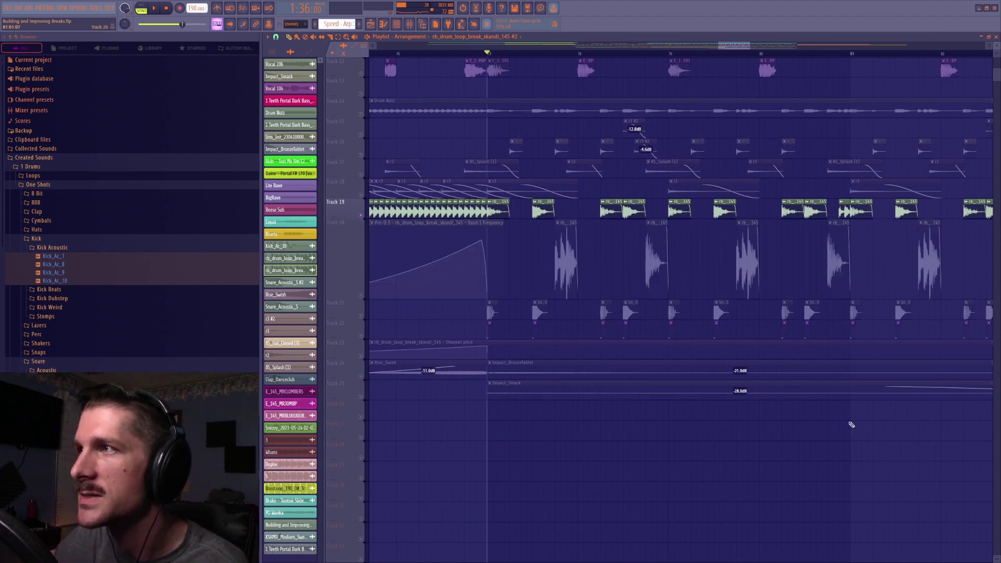
{"action": "key", "text": "space"}
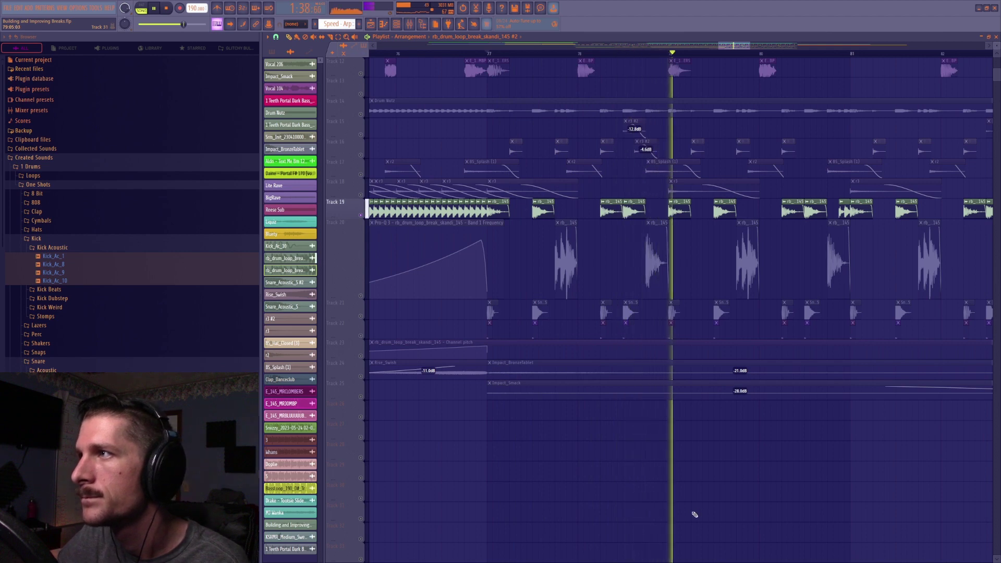
{"action": "left_click_drag", "start_coordinate": [741, 48], "coordinate": [746, 48]}
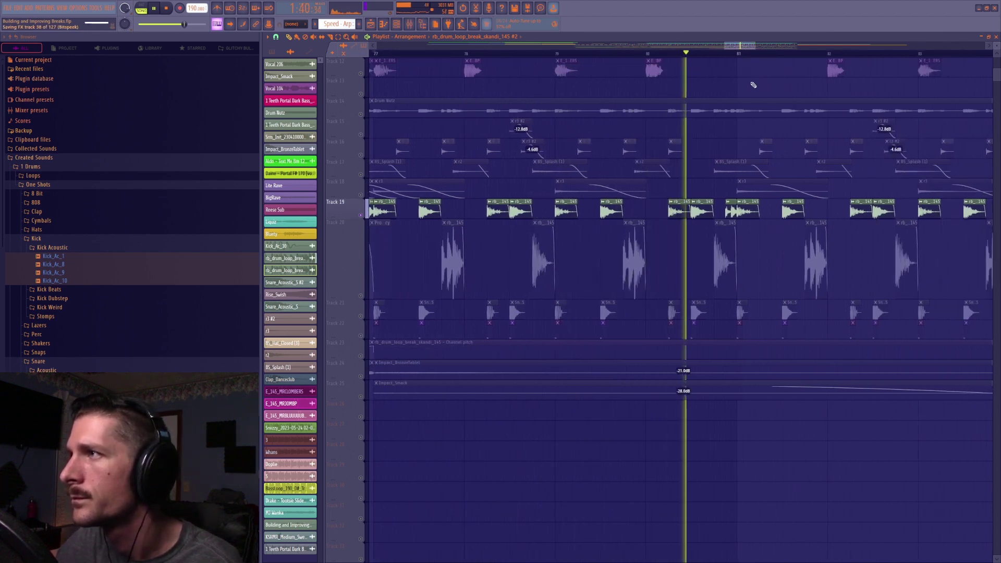
{"action": "key", "text": "space"}
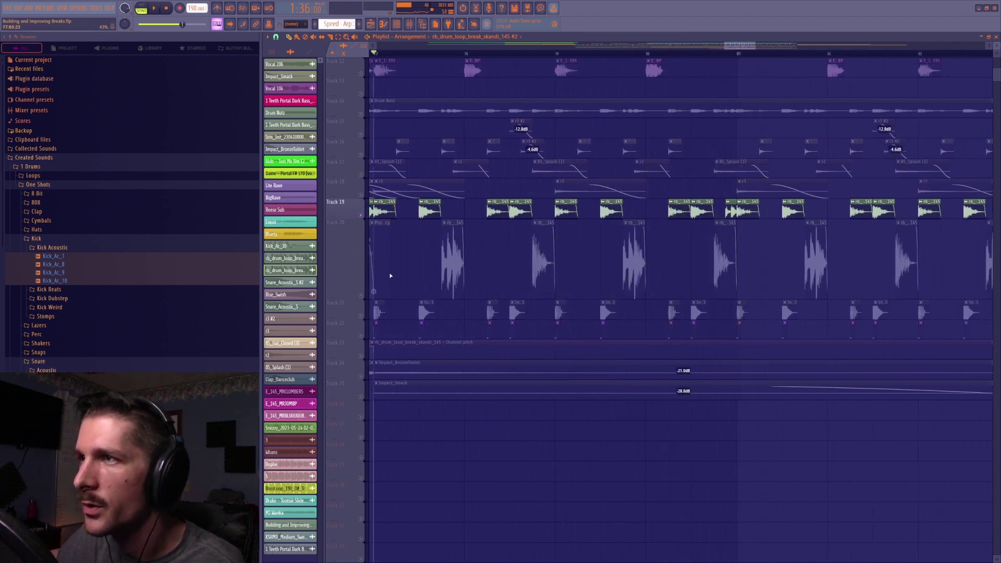
Enable Track 20 alongside Track 19 and play the two break layers together from bar 77
{"action": "left_click", "coordinate": [361, 295]}
{"action": "scroll", "coordinate": [453, 54], "scroll_direction": "up", "scroll_amount": 3}
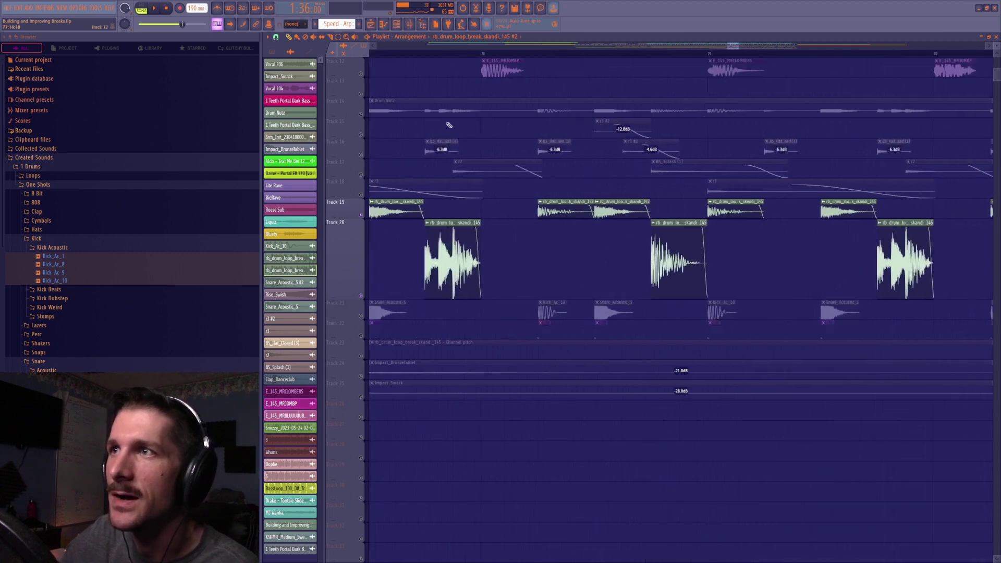
{"action": "scroll", "coordinate": [473, 53], "scroll_direction": "down", "scroll_amount": 3}
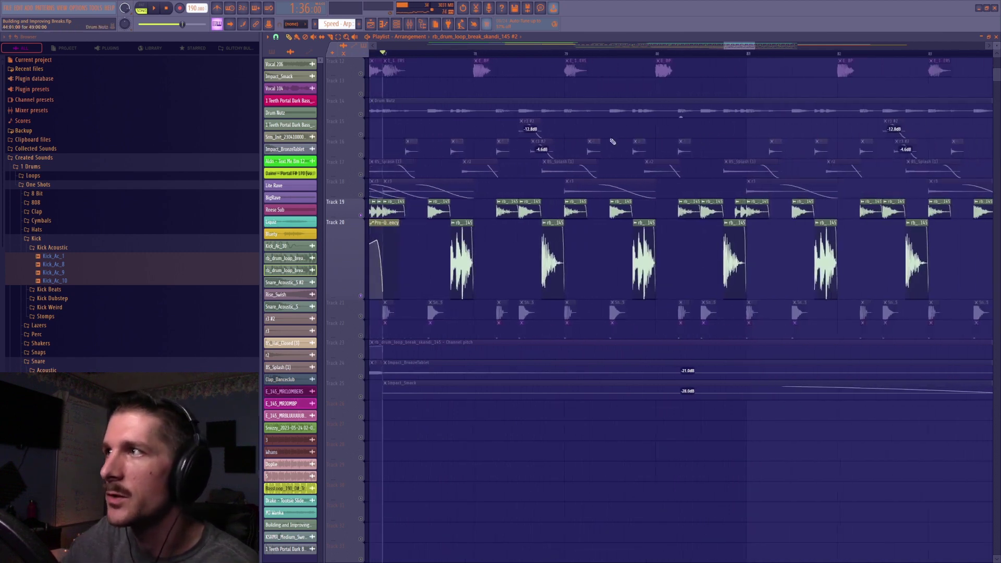
{"action": "key", "text": "space"}
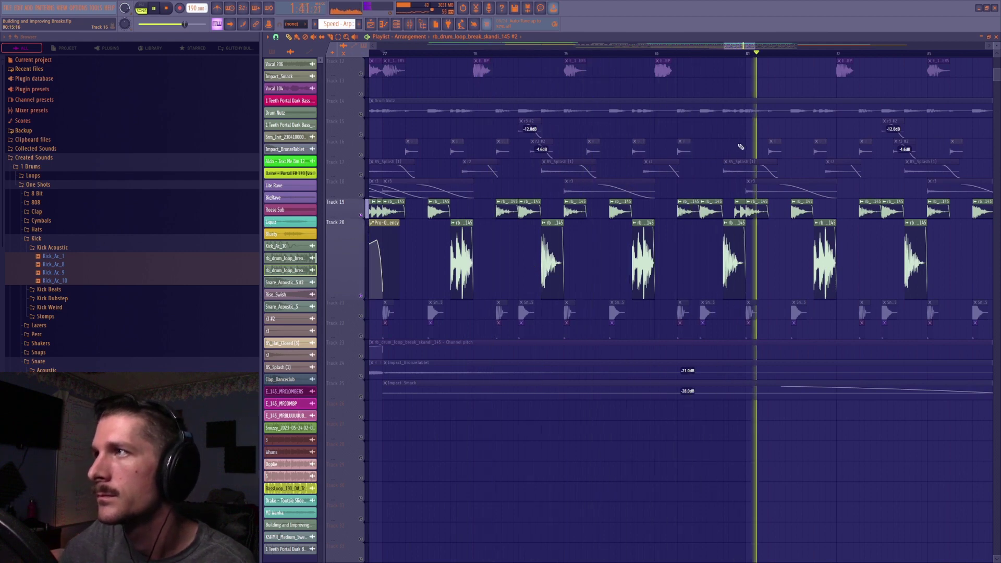
{"action": "left_click_drag", "start_coordinate": [739, 46], "coordinate": [751, 51]}
{"action": "scroll", "coordinate": [756, 51], "scroll_direction": "down", "scroll_amount": 4}
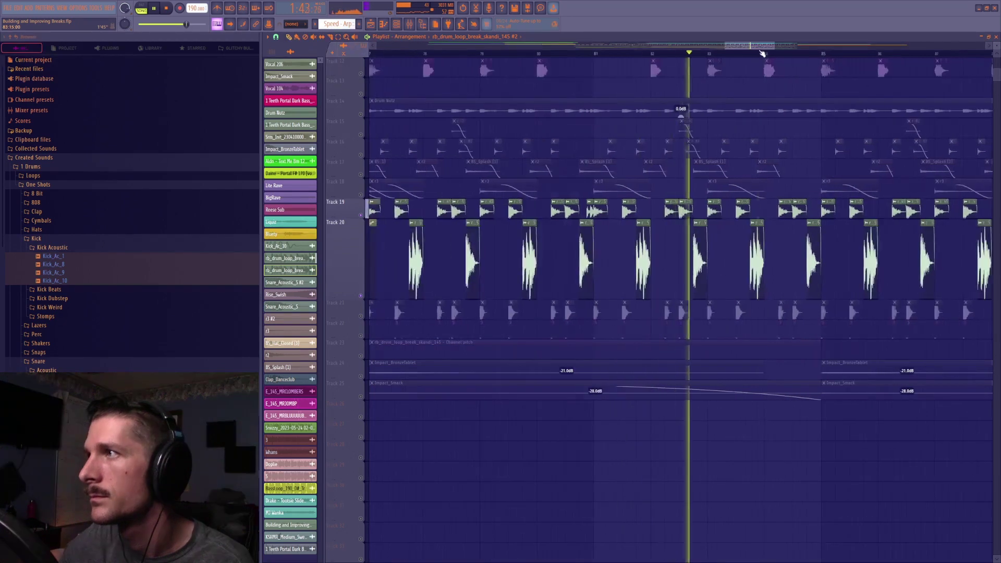
{"action": "key", "text": "space"}
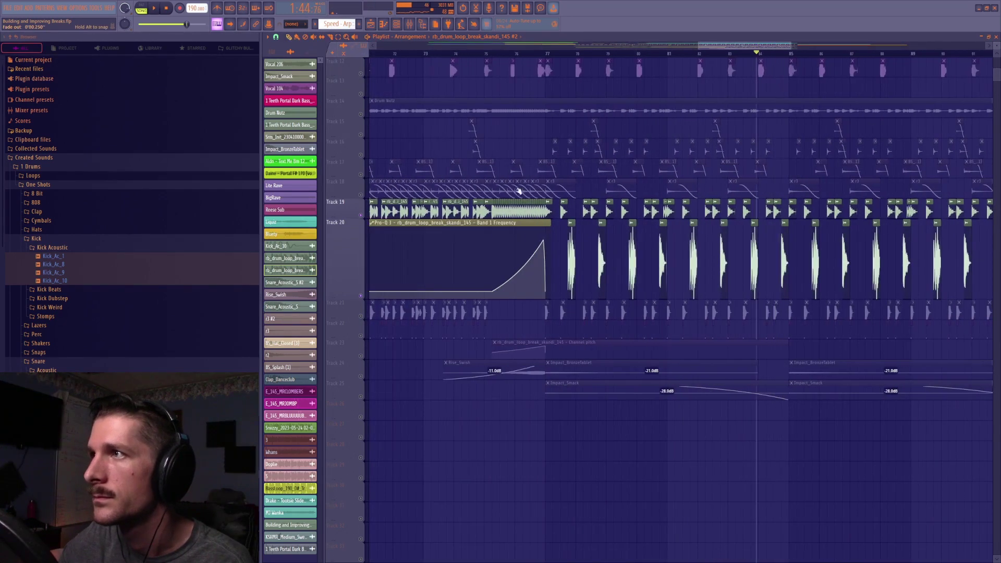
Isolate the drum and cymbal layers on Tracks 15 to 22 and play them together from bar 77
{"action": "right_click", "coordinate": [362, 215]}
{"action": "right_click", "coordinate": [362, 215]}
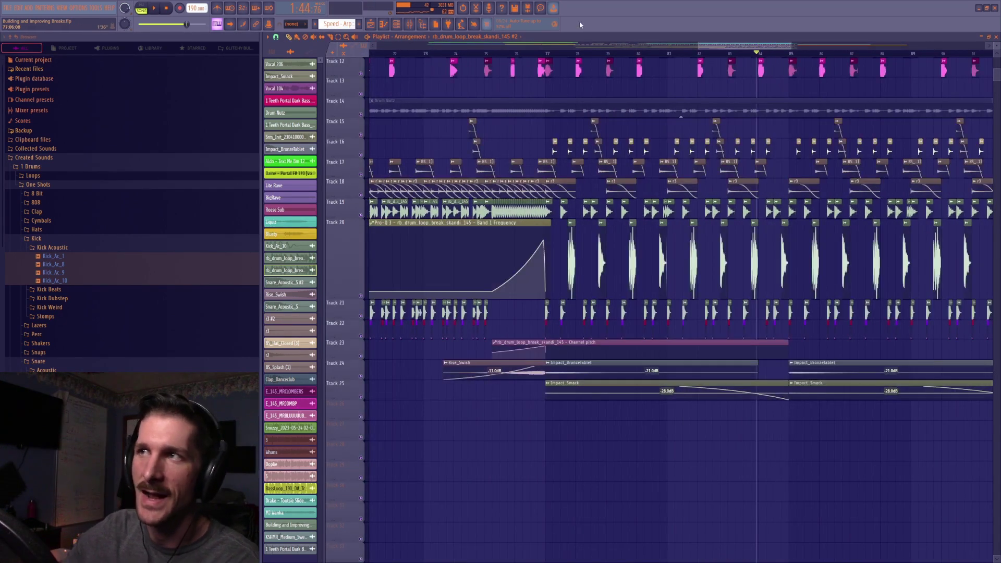
{"action": "right_click", "coordinate": [360, 316]}
{"action": "left_click_drag", "start_coordinate": [361, 295], "coordinate": [364, 121]}
{"action": "left_click", "coordinate": [547, 53]}
{"action": "key", "text": "space"}
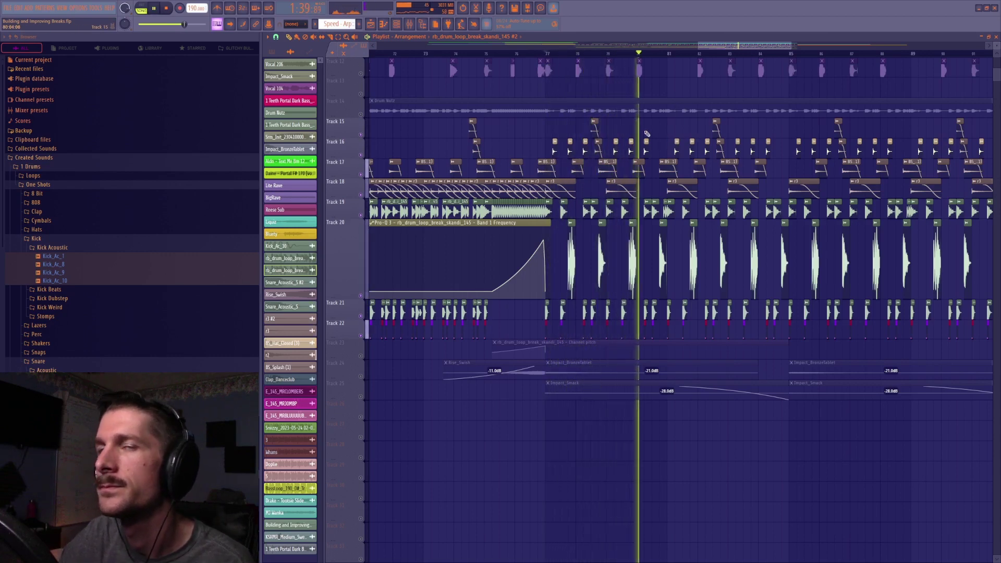
{"action": "key", "text": "space"}
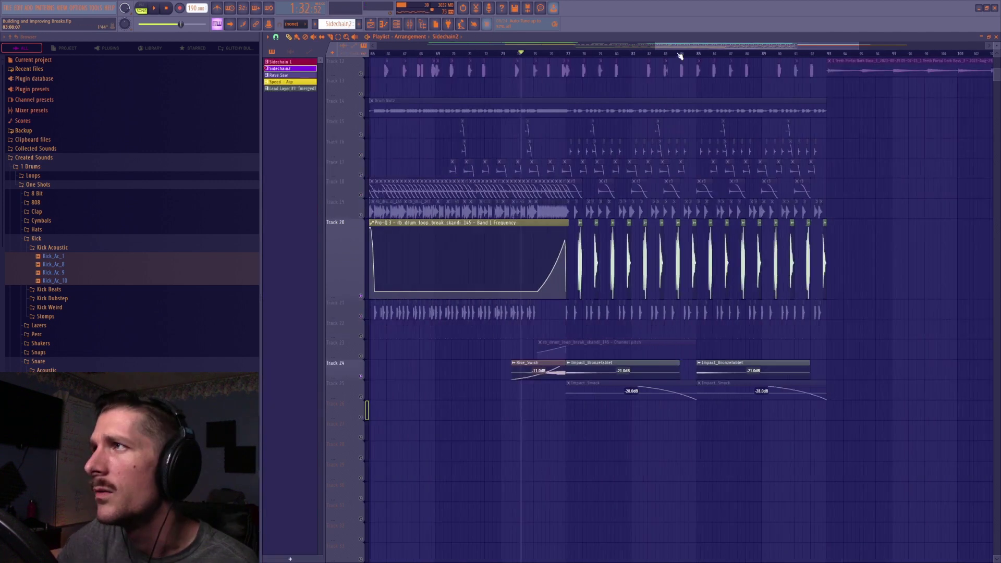
End the track isolation so all the arrangement's playlist tracks are enabled again
{"action": "scroll", "coordinate": [722, 49], "scroll_direction": "down", "scroll_amount": 1}
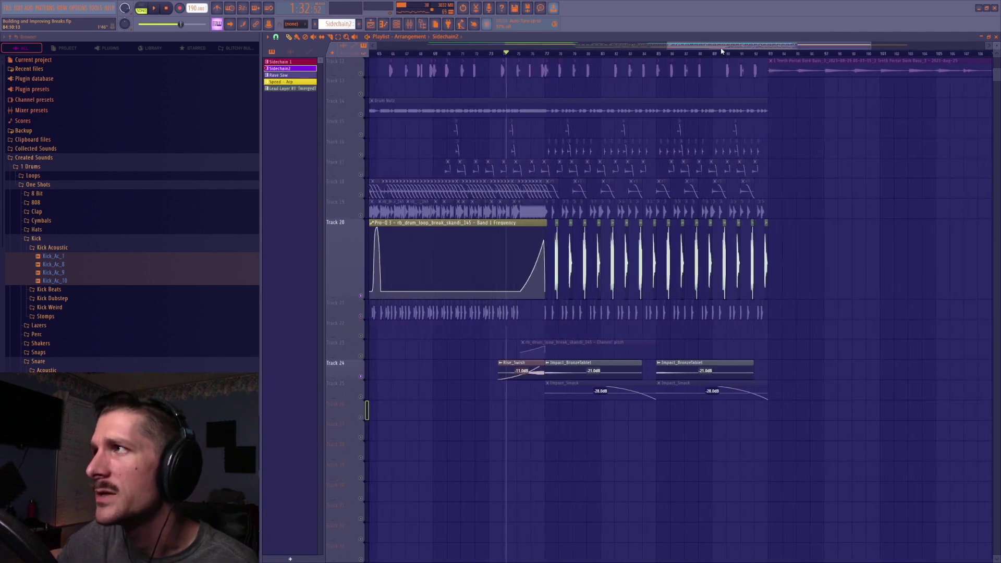
{"action": "right_click", "coordinate": [361, 216]}
{"action": "right_click", "coordinate": [362, 216]}
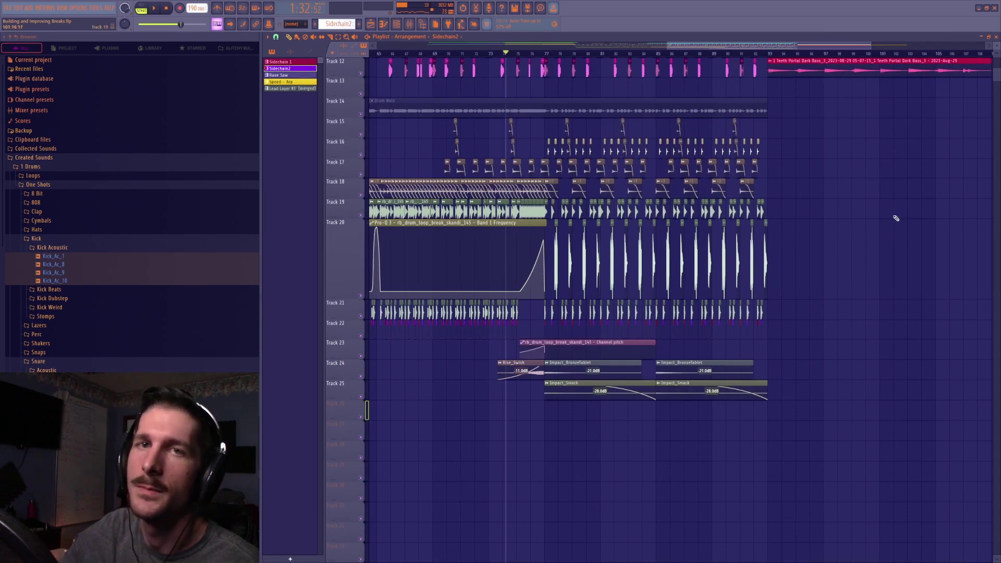